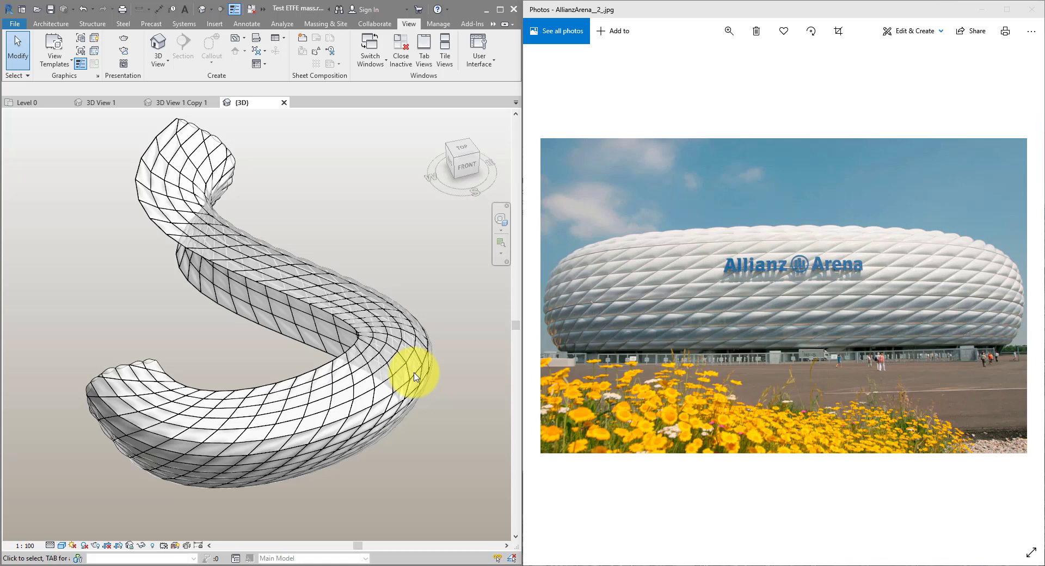
- Open the type properties of one ETFE1 curtain panel near the curved form's outer bend
{"action": "left_click", "coordinate": [884, 480]}
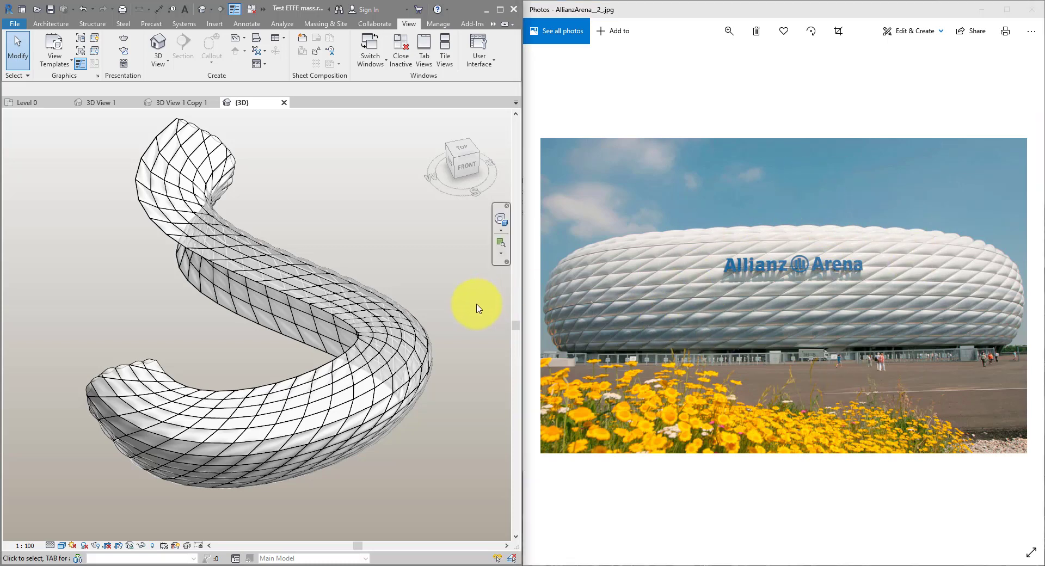
{"action": "middle_click_drag", "start_coordinate": [478, 308], "coordinate": [481, 225], "text": "shift"}
{"action": "scroll", "coordinate": [405, 269], "scroll_direction": "up", "scroll_amount": 5}
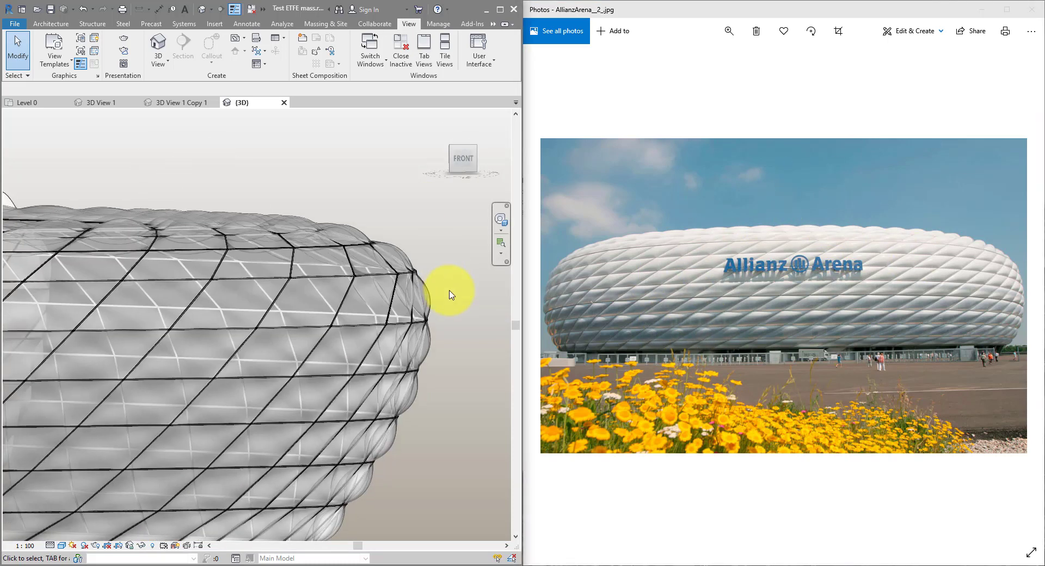
{"action": "left_click", "coordinate": [379, 247]}
{"action": "middle_click_drag", "start_coordinate": [457, 264], "coordinate": [441, 326], "text": "shift"}
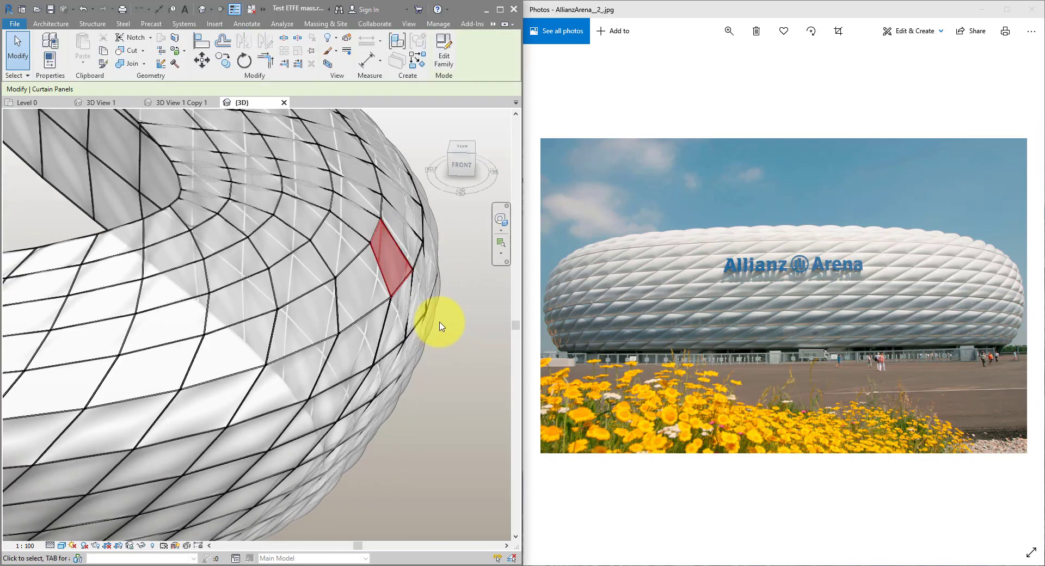
{"action": "key", "text": "ctrl+1"}
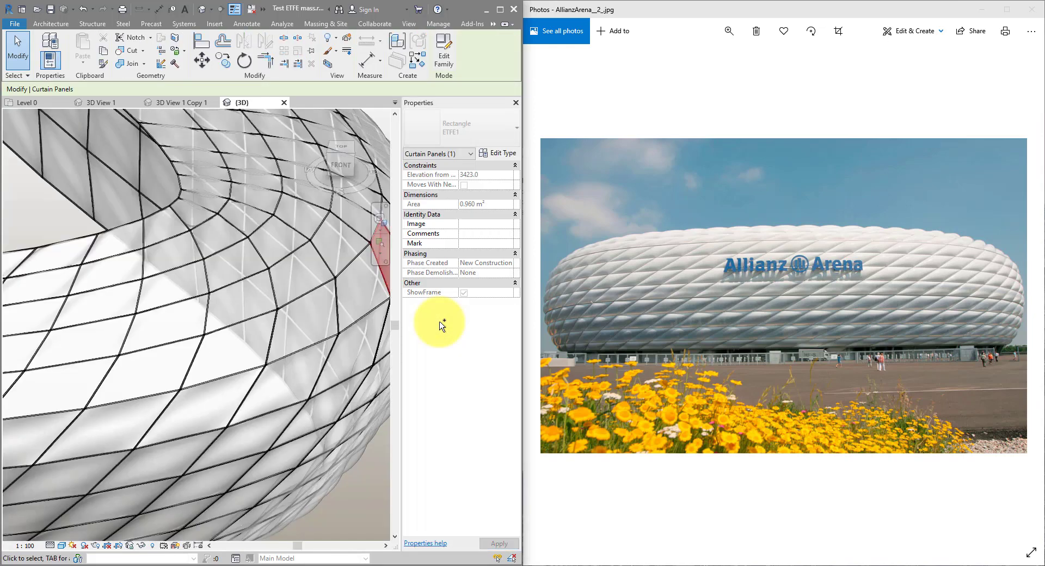
{"action": "left_click", "coordinate": [499, 153]}
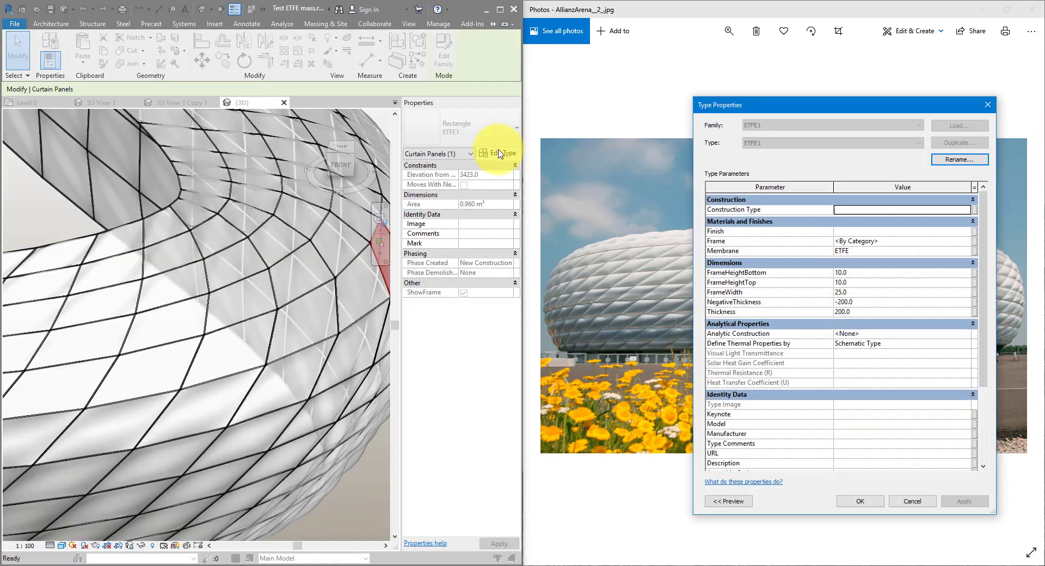
{"action": "left_click", "coordinate": [769, 279]}
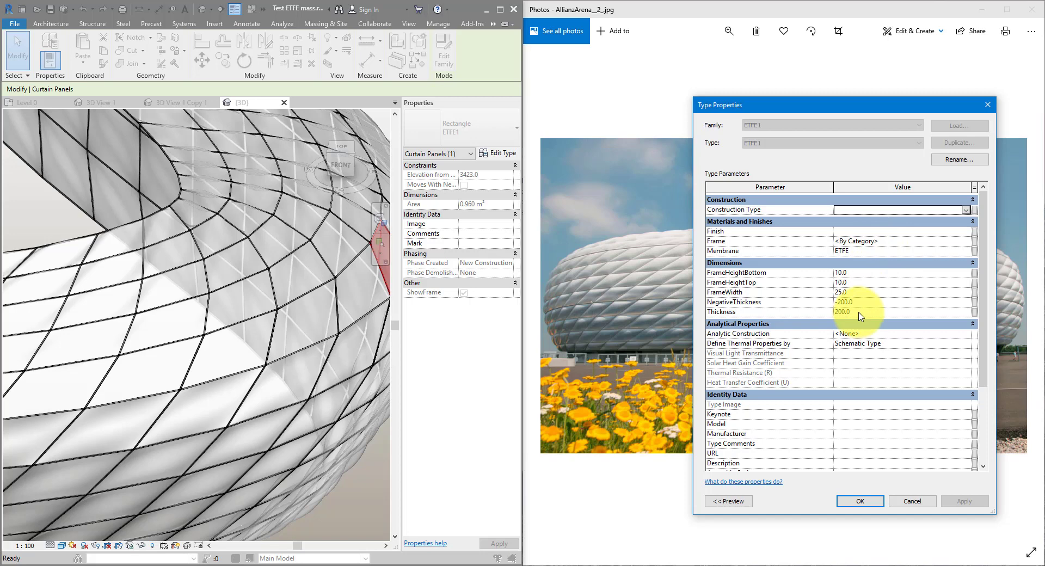
- Set the ETFE1 panel type's FrameHeightBottom and FrameHeightTop to 20, FrameWidth to 50 and Thickness to 300
{"action": "left_click", "coordinate": [861, 272]}
{"action": "type", "text": "20"}
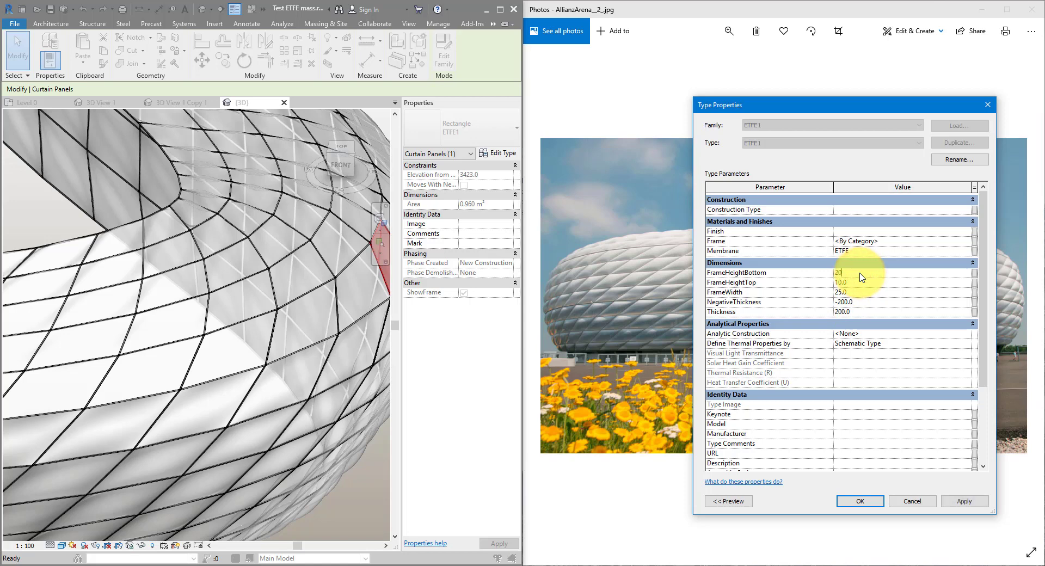
{"action": "left_click", "coordinate": [860, 281]}
{"action": "type", "text": "20"}
{"action": "left_click", "coordinate": [861, 293]}
{"action": "type", "text": "50"}
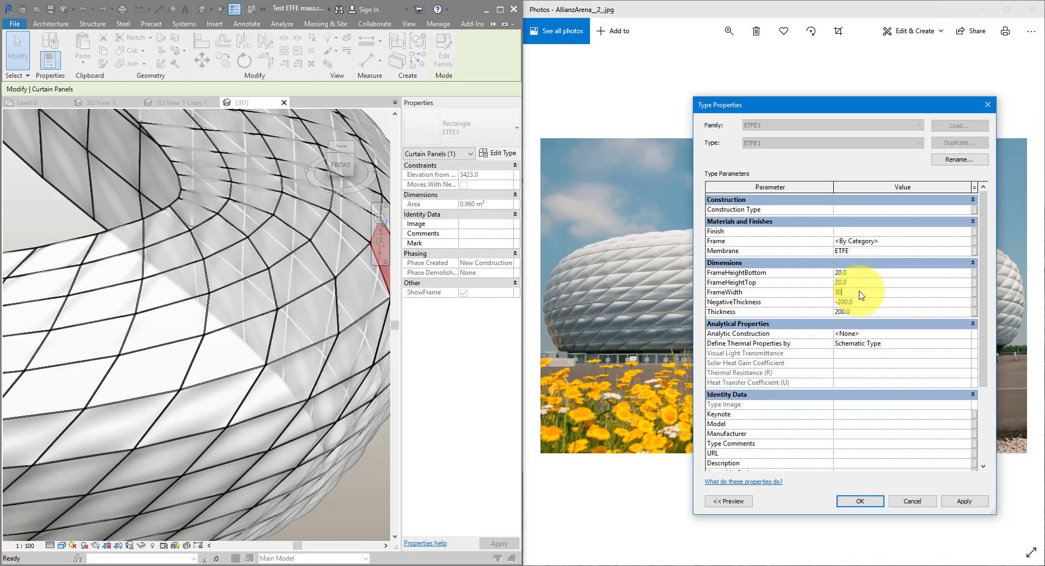
{"action": "left_click", "coordinate": [864, 311]}
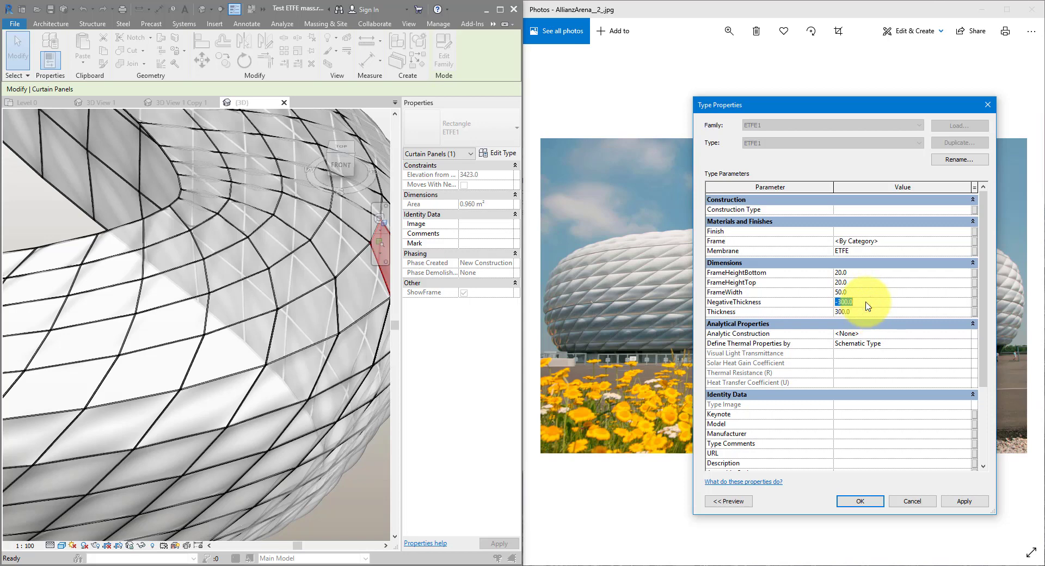
{"action": "left_click", "coordinate": [856, 501]}
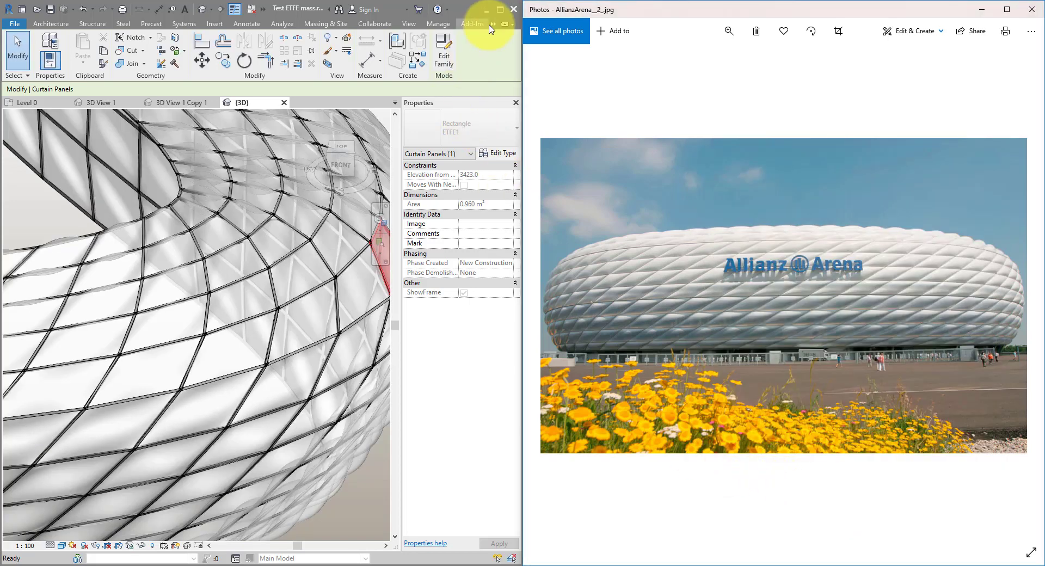
- Maximize the Revit window, examine the panels from the front, and switch to the 3D View 1 Copy 1 view
{"action": "left_click", "coordinate": [497, 10]}
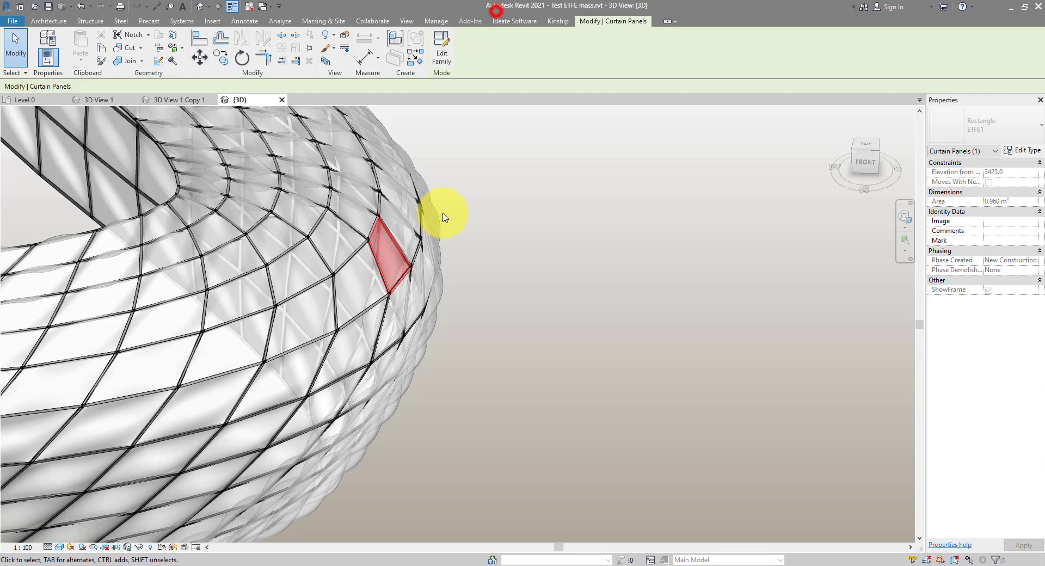
{"action": "middle_click_drag", "start_coordinate": [444, 218], "coordinate": [271, 217], "text": "shift"}
{"action": "scroll", "coordinate": [158, 325], "scroll_direction": "up", "scroll_amount": 5}
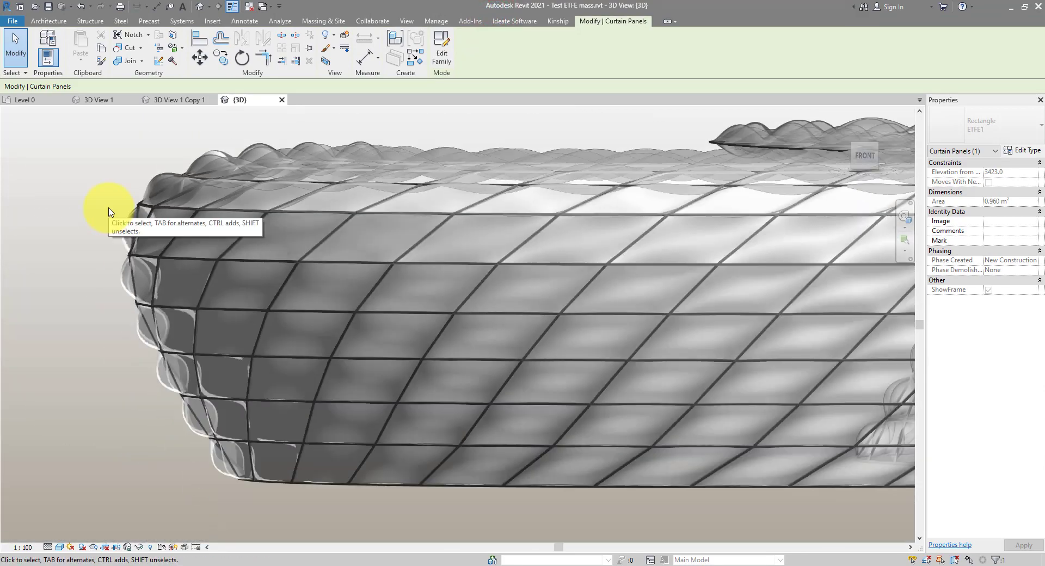
{"action": "left_click", "coordinate": [158, 99]}
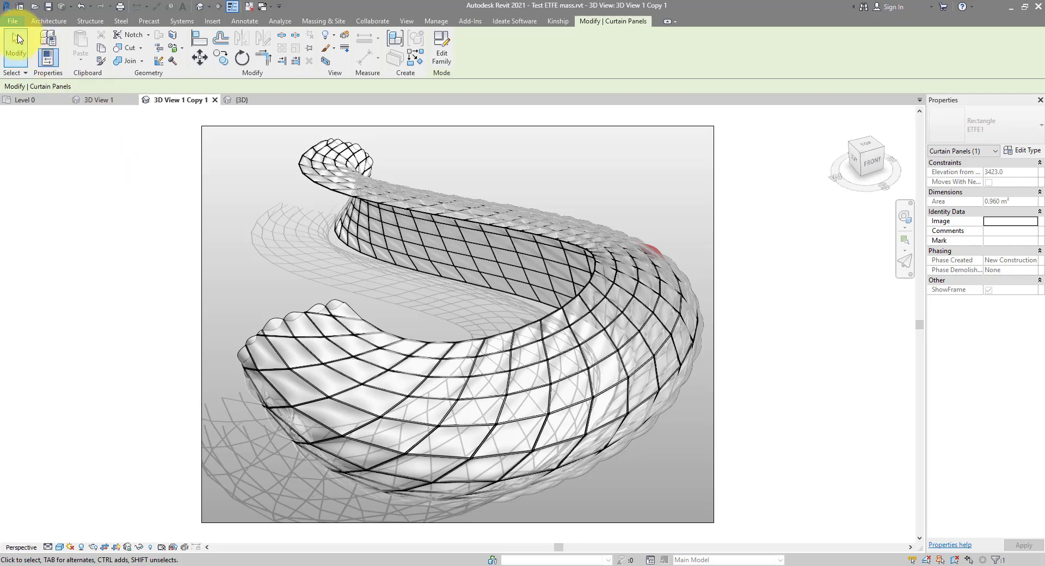
- Close the Test ETFE mass project
{"action": "left_click", "coordinate": [12, 21]}
{"action": "left_click", "coordinate": [56, 248]}
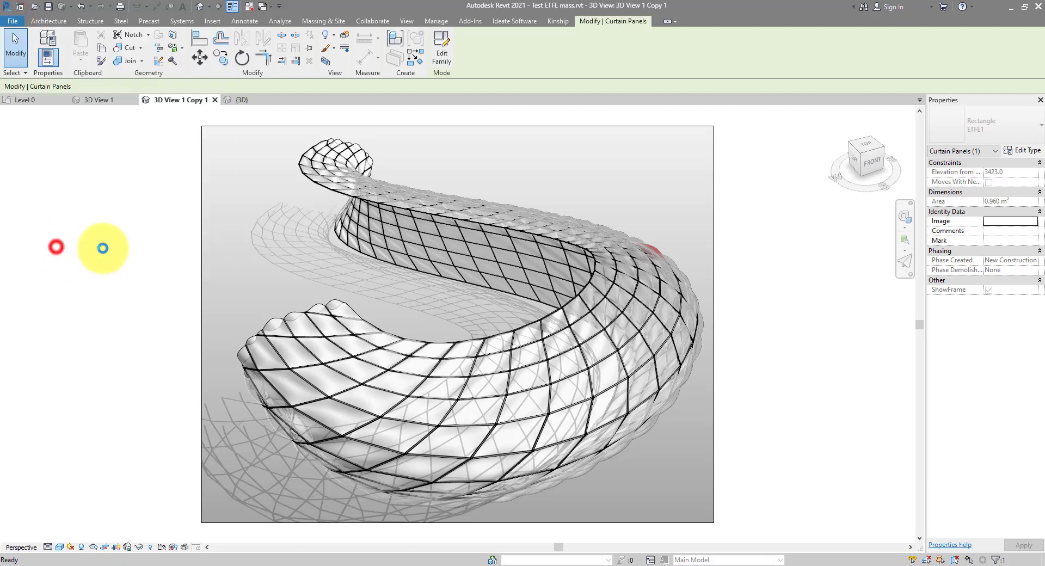
{"action": "left_click", "coordinate": [544, 297]}
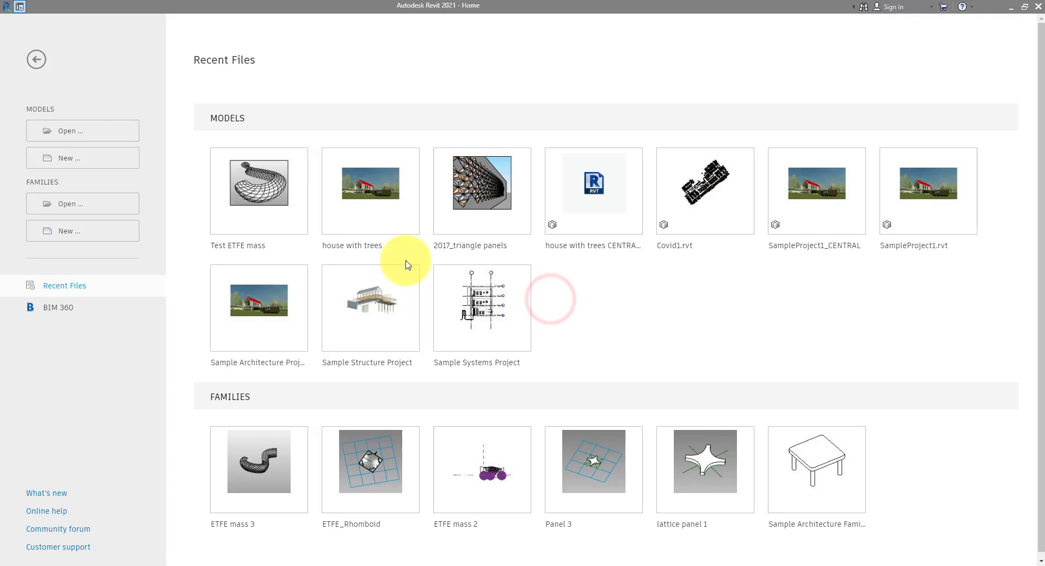
- Create a new family from the Metric Curtain Panel Pattern Based.rft template
{"action": "left_click", "coordinate": [54, 235]}
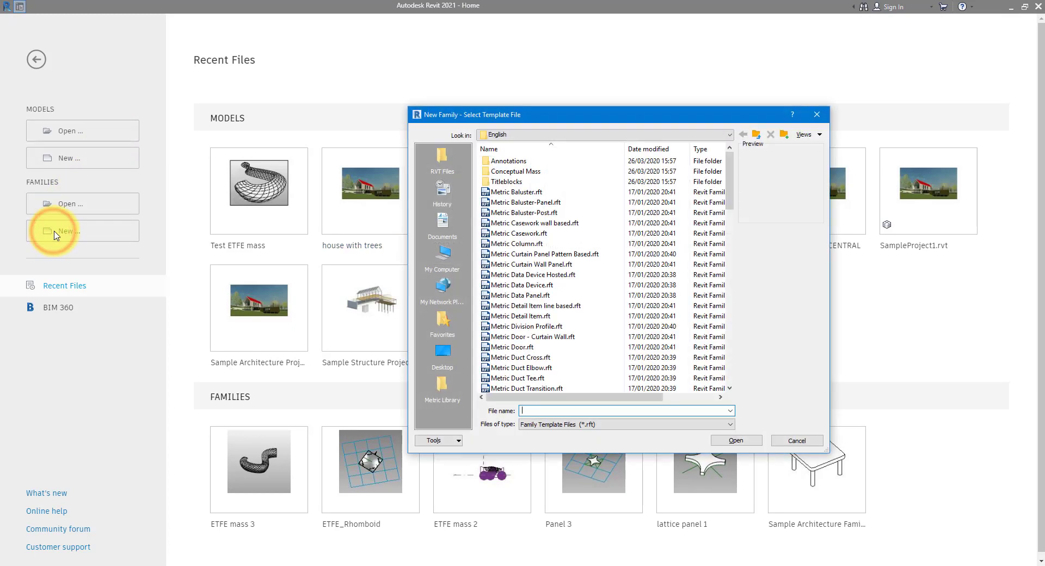
{"action": "left_click", "coordinate": [592, 255]}
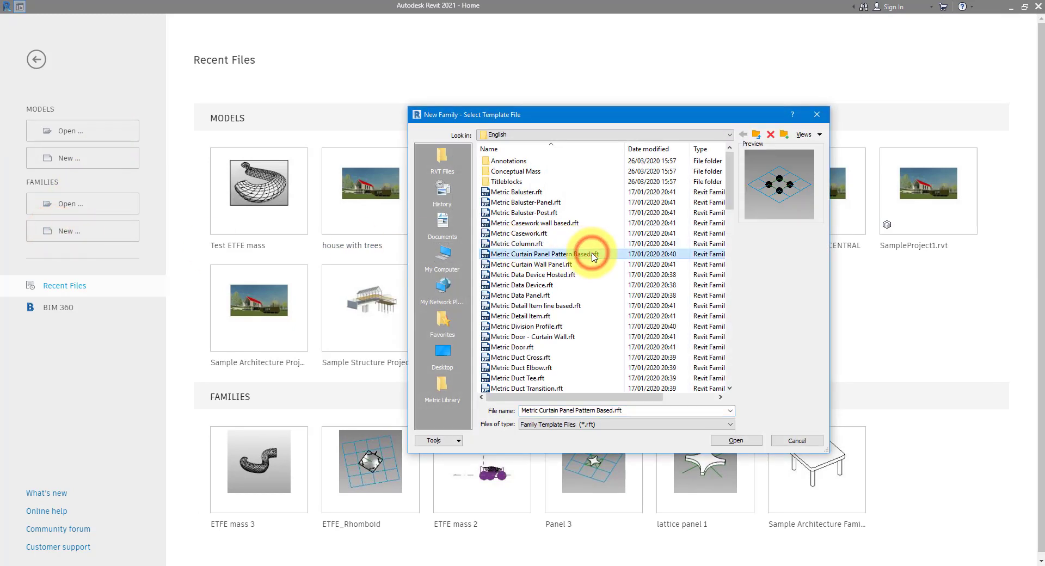
{"action": "left_click", "coordinate": [759, 444]}
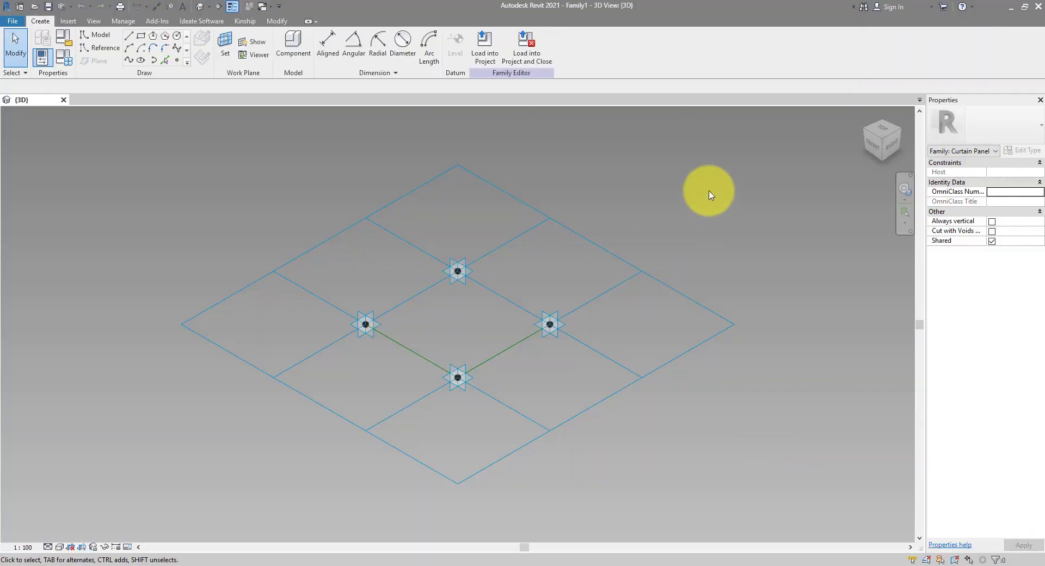
- Temporarily hide the rectangular tile pattern grid in a top view, keeping the adaptive points and reference lines
{"action": "left_click_drag", "start_coordinate": [707, 191], "coordinate": [639, 342]}
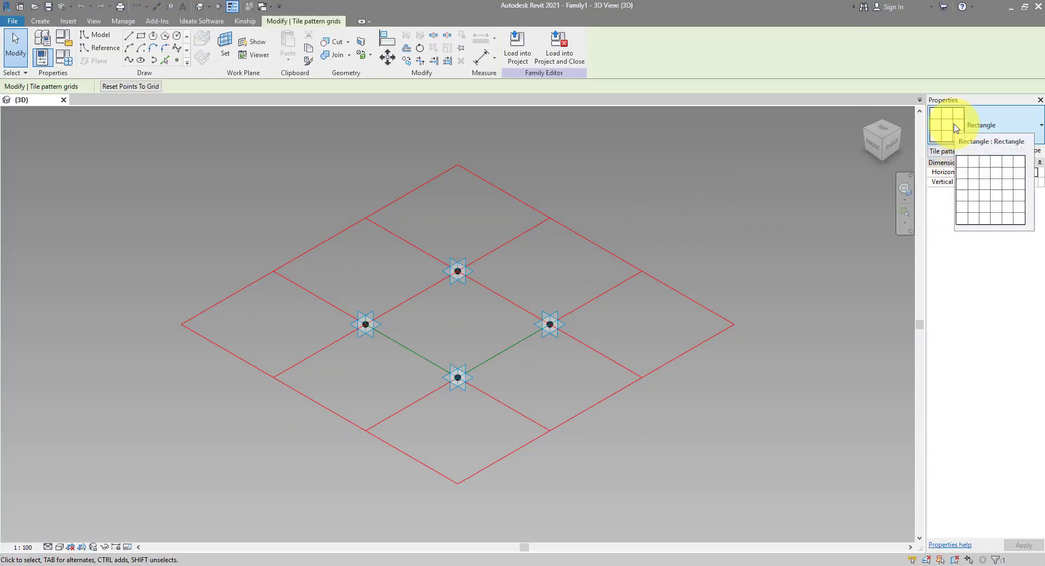
{"action": "left_click", "coordinate": [873, 131]}
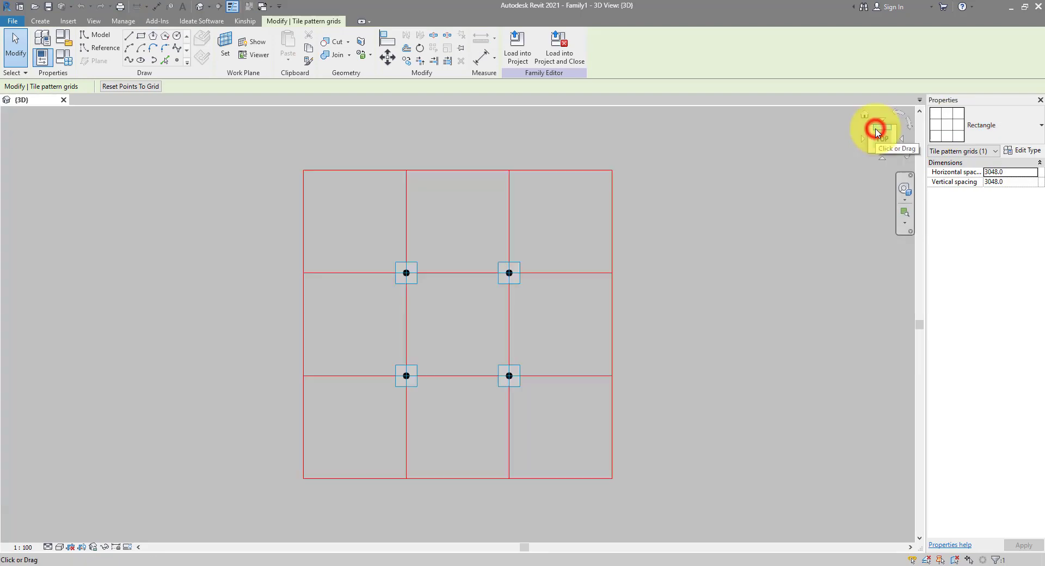
{"action": "left_click", "coordinate": [716, 240]}
{"action": "left_click_drag", "start_coordinate": [645, 159], "coordinate": [464, 348]}
{"action": "left_click", "coordinate": [105, 547]}
{"action": "left_click", "coordinate": [125, 508]}
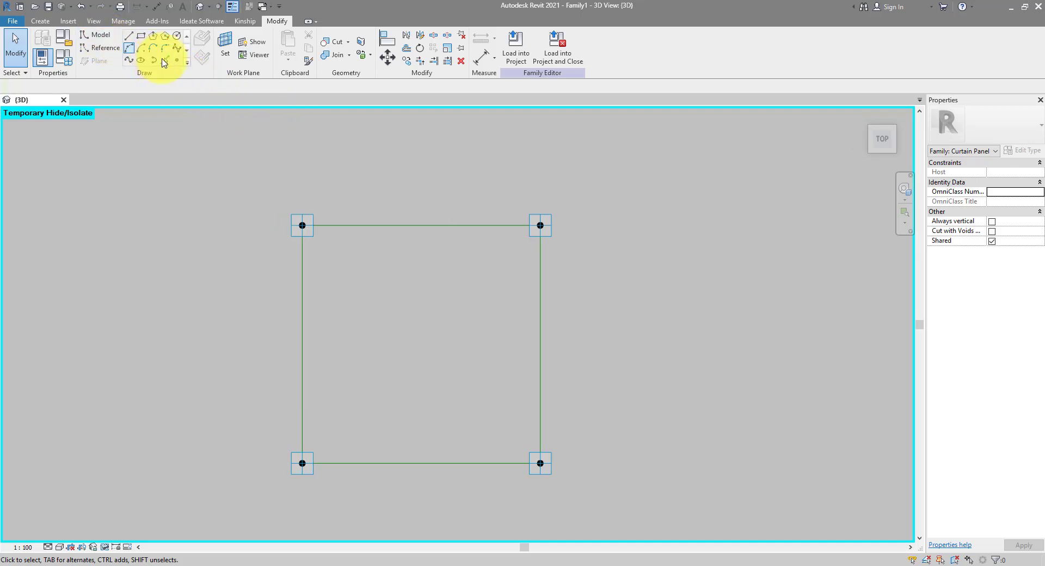
- Place a hosted reference point at the midpoint of the upper and of the lower reference line, drawing on face
{"action": "left_click", "coordinate": [176, 60]}
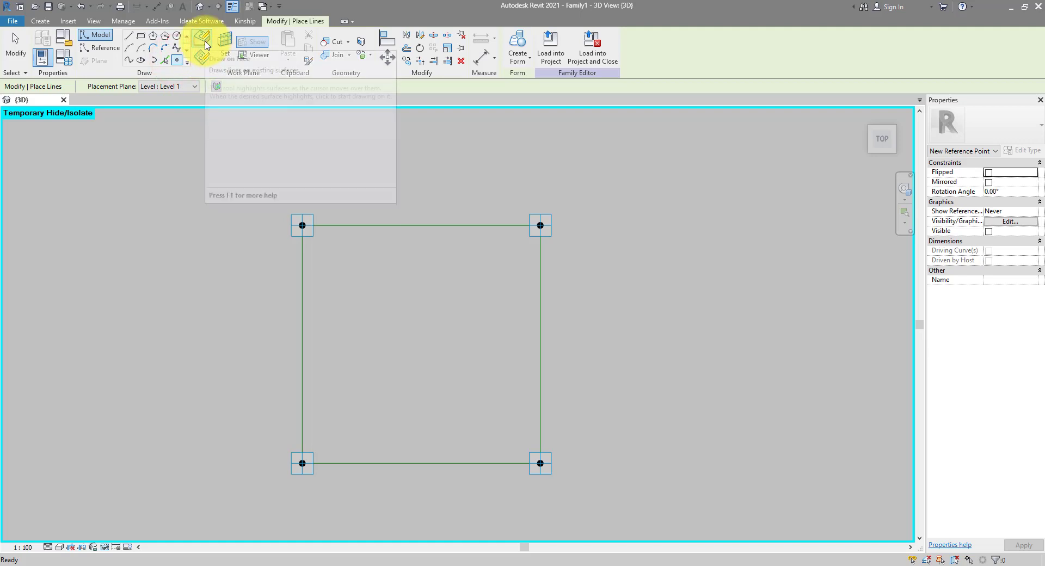
{"action": "left_click", "coordinate": [202, 40]}
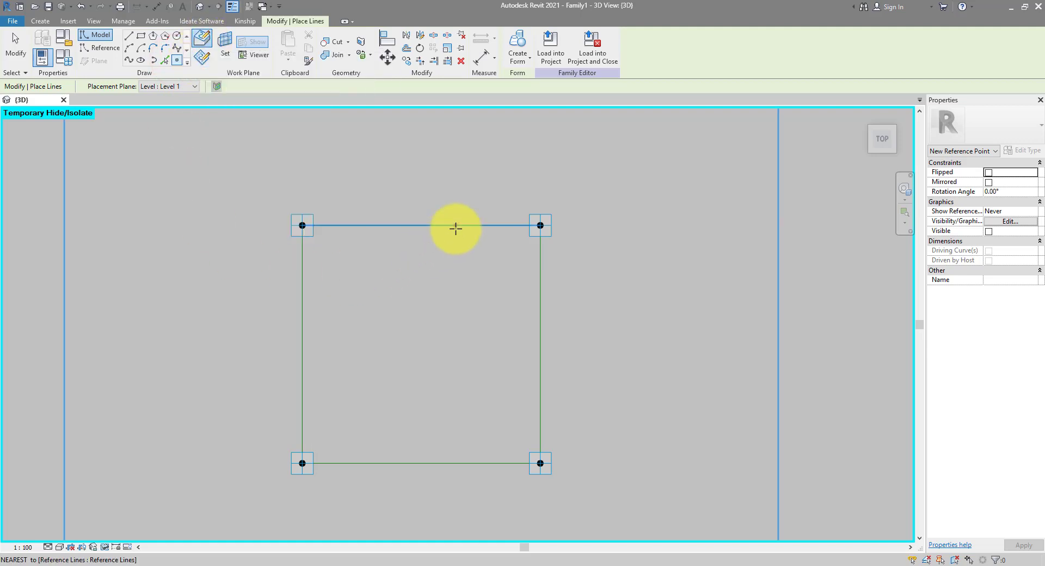
{"action": "left_click", "coordinate": [421, 225]}
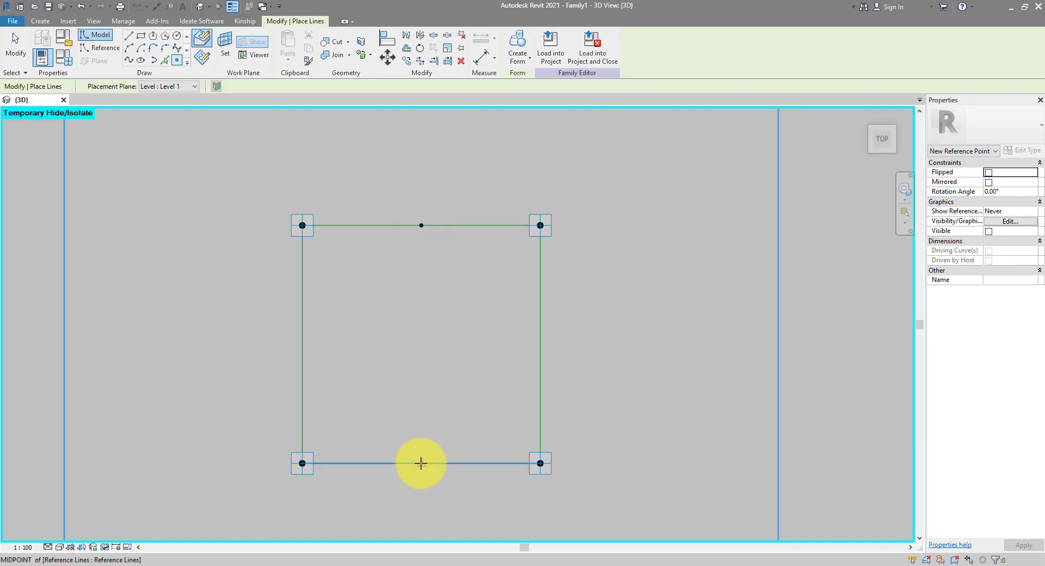
{"action": "left_click", "coordinate": [421, 463]}
{"action": "key", "text": "Escape"}
{"action": "key", "text": "Escape"}
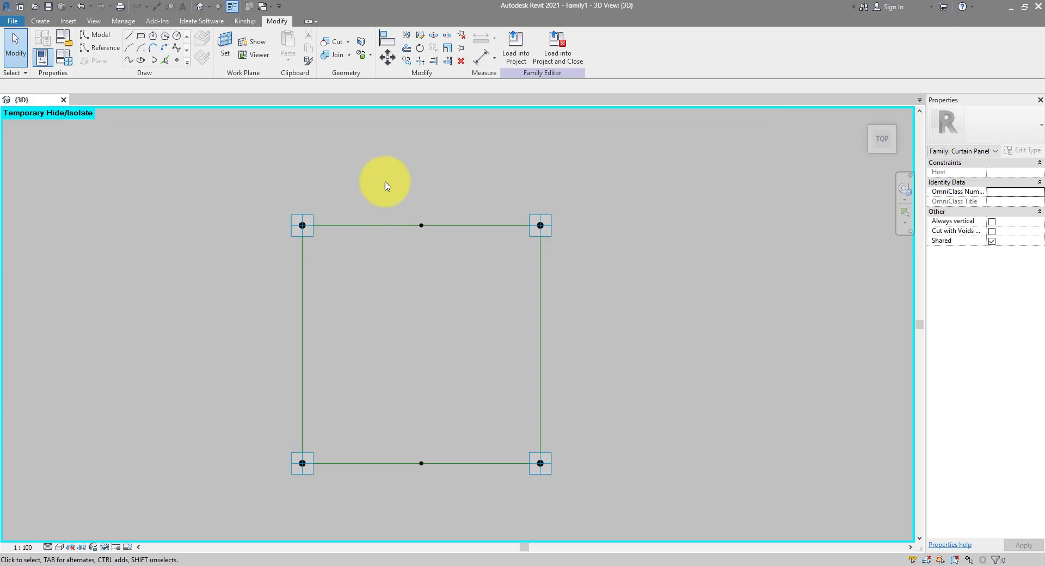
- Connect the two midpoint reference points with a spline through points and make it a reference line
{"action": "left_click_drag", "start_coordinate": [396, 170], "coordinate": [441, 478]}
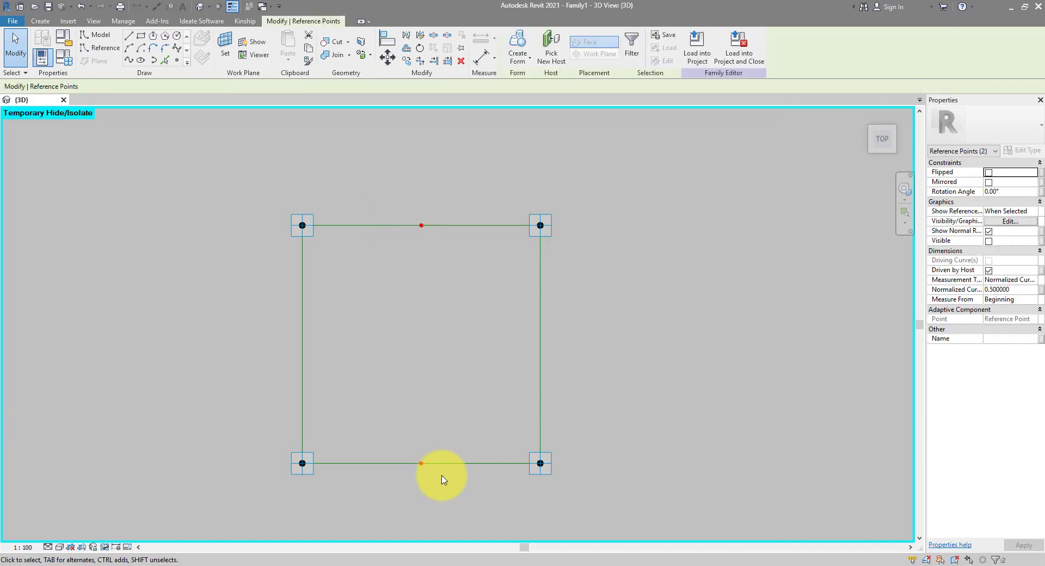
{"action": "left_click", "coordinate": [128, 61]}
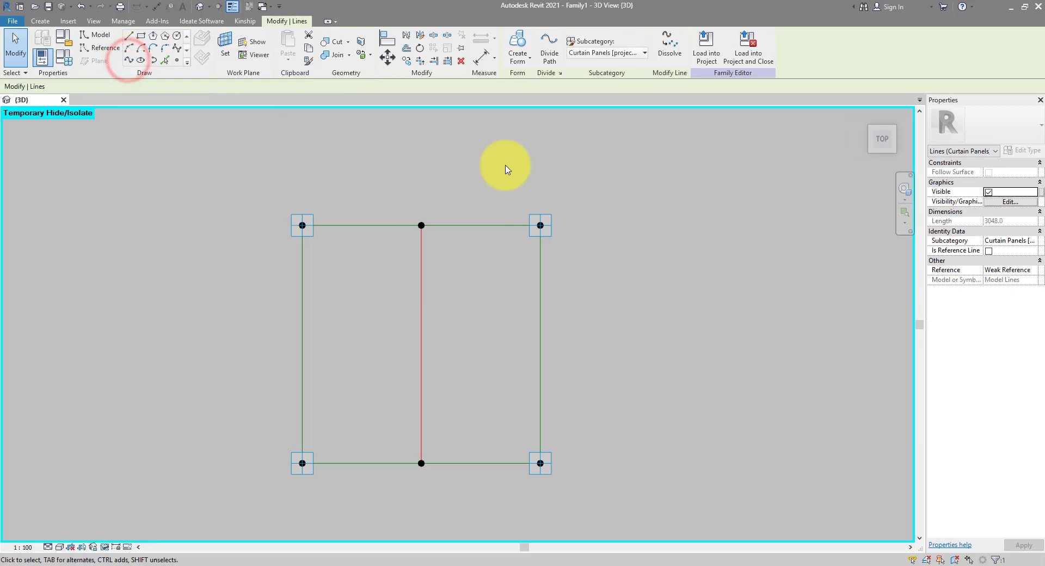
{"action": "left_click", "coordinate": [988, 251]}
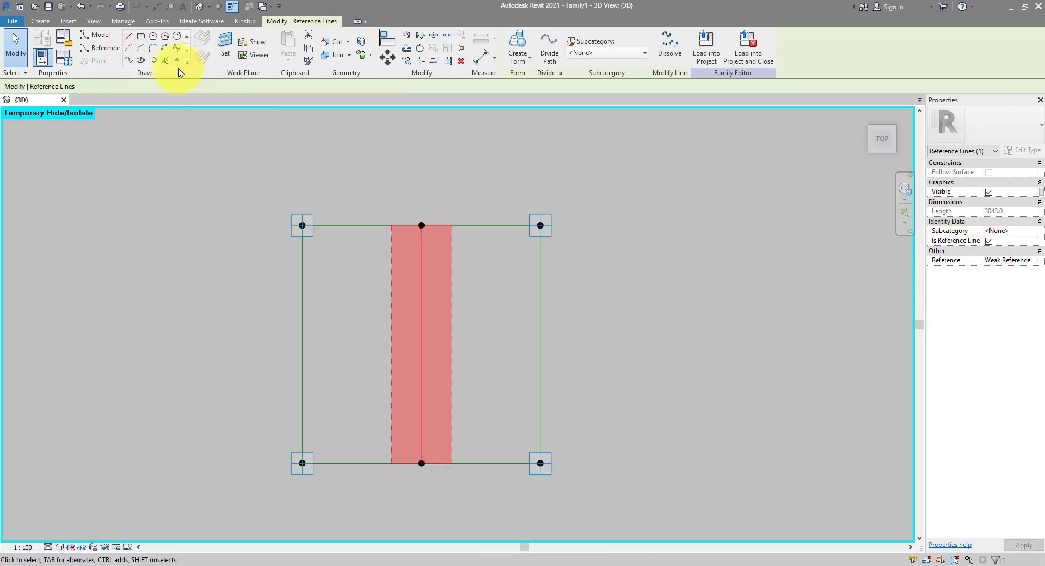
- Place a hosted reference point at the midpoint of the central reference line
{"action": "left_click", "coordinate": [178, 61]}
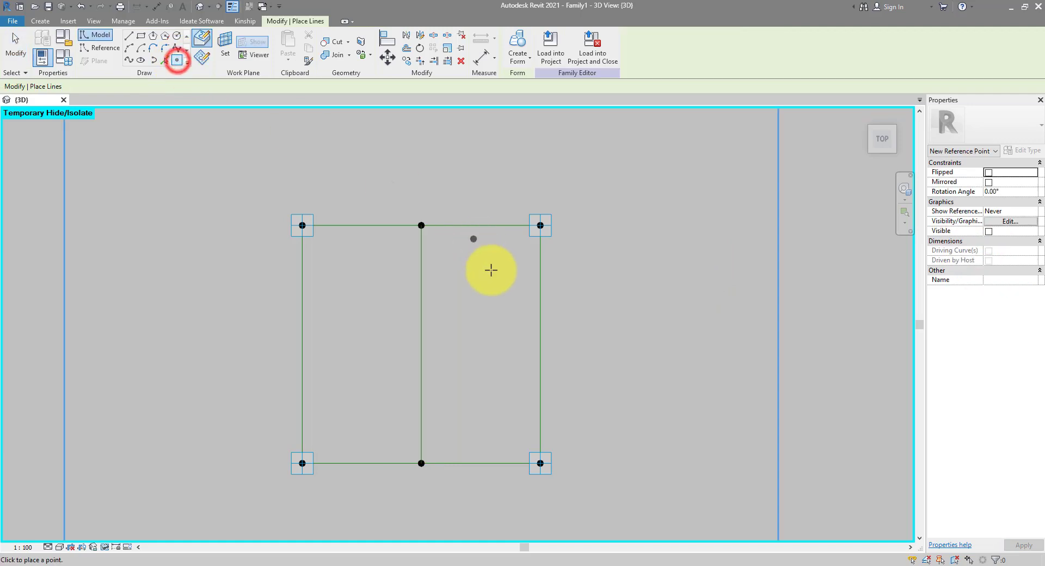
{"action": "left_click", "coordinate": [422, 343]}
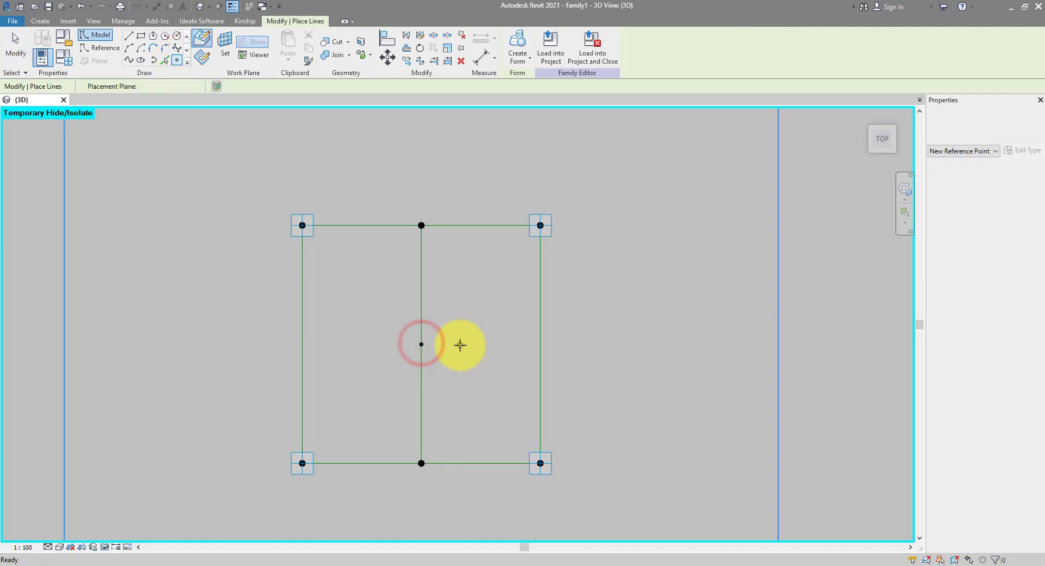
{"action": "key", "text": "Escape"}
- Move the adaptive corner point number 3 vertically upward to test the rig in a 3D view
{"action": "middle_click_drag", "start_coordinate": [607, 452], "coordinate": [561, 271], "text": "shift"}
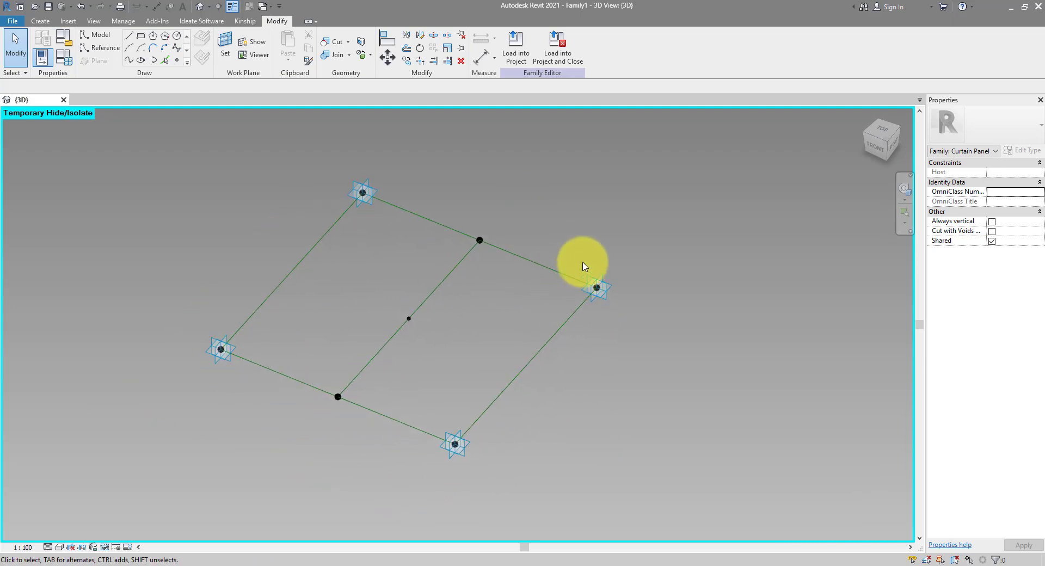
{"action": "left_click_drag", "start_coordinate": [561, 212], "coordinate": [651, 308]}
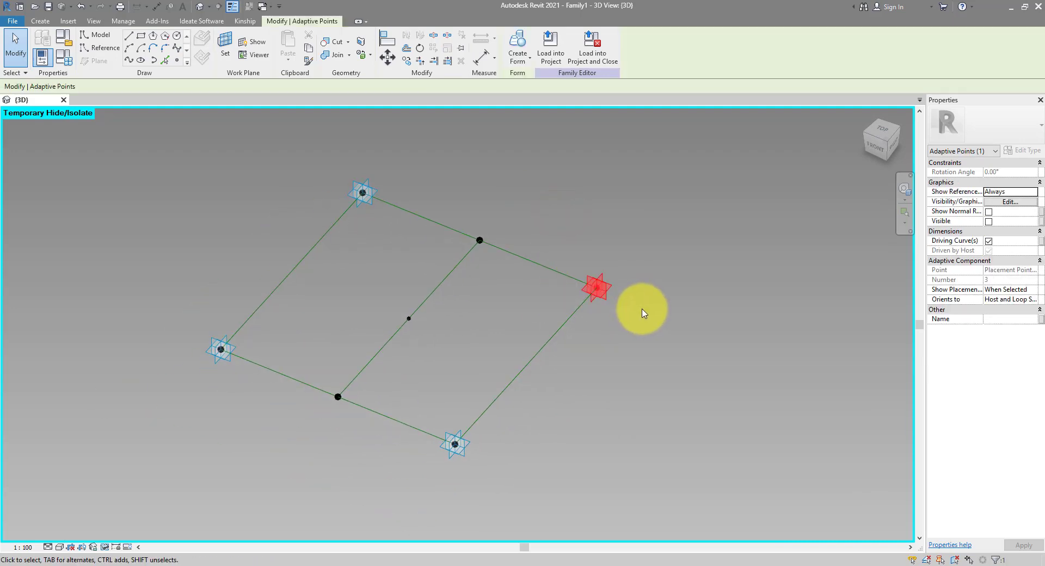
{"action": "left_click_drag", "start_coordinate": [598, 288], "coordinate": [590, 194]}
- Select the edge midpoint points and the central reference point in turn to examine their work planes and hosting
{"action": "left_click_drag", "start_coordinate": [463, 158], "coordinate": [508, 226]}
{"action": "left_click_drag", "start_coordinate": [378, 259], "coordinate": [444, 316]}
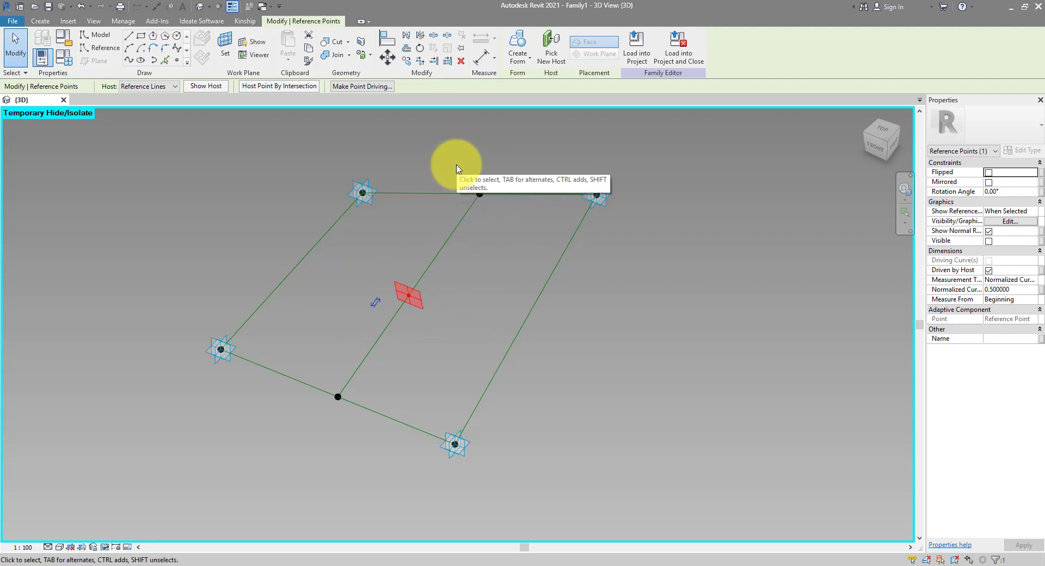
{"action": "left_click_drag", "start_coordinate": [458, 163], "coordinate": [514, 240]}
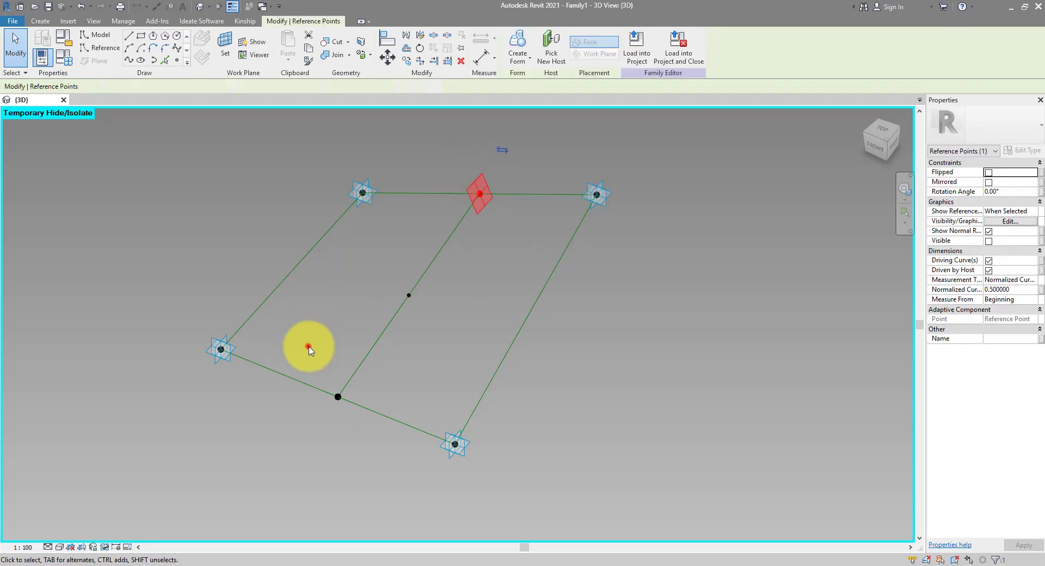
{"action": "left_click_drag", "start_coordinate": [306, 348], "coordinate": [382, 446]}
{"action": "left_click_drag", "start_coordinate": [380, 265], "coordinate": [443, 327]}
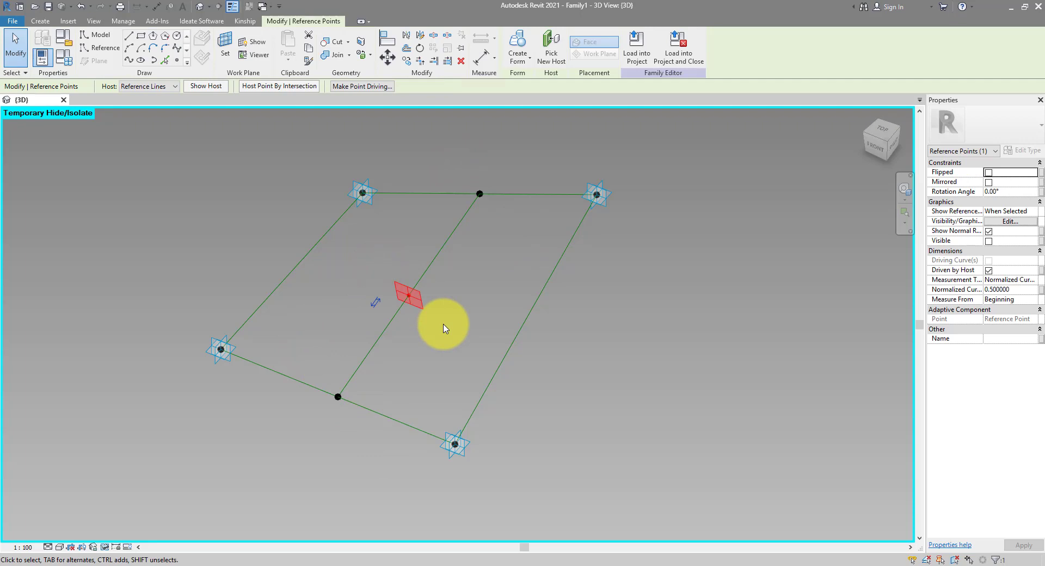
- Place a new reference point on the work plane of the central reference point, at that point's location
{"action": "left_click", "coordinate": [443, 327]}
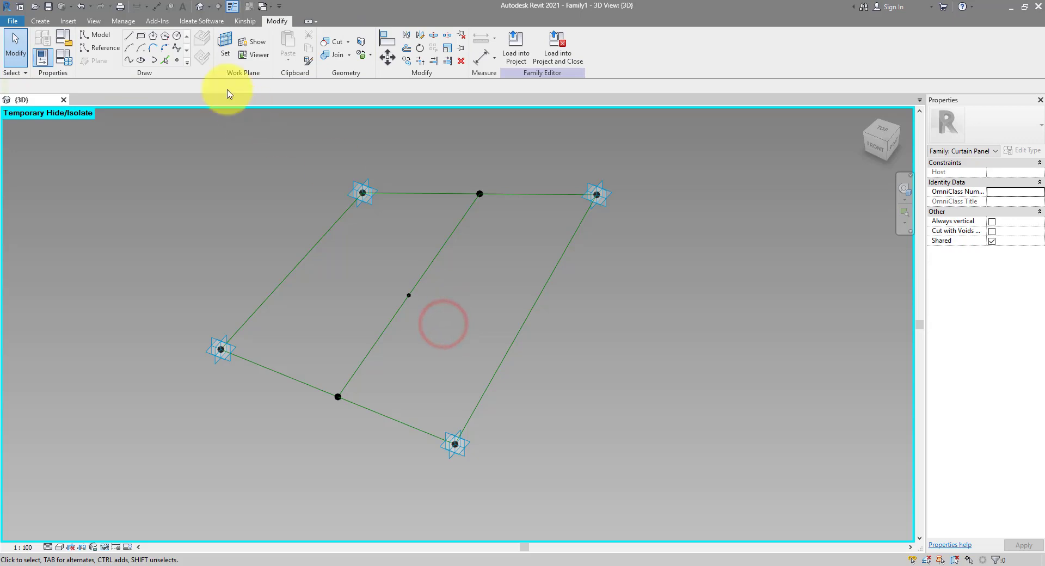
{"action": "left_click", "coordinate": [178, 62]}
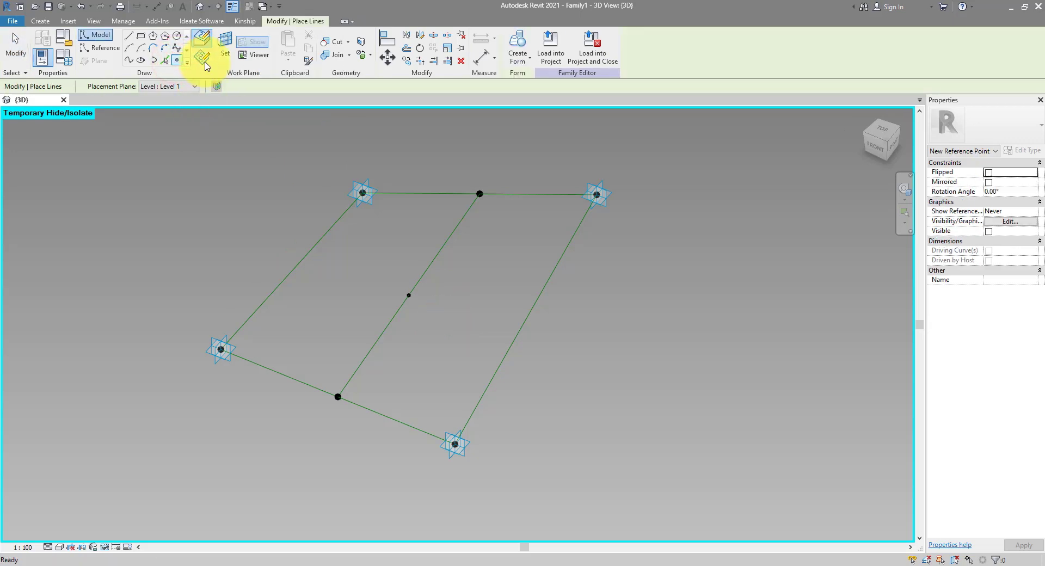
{"action": "left_click", "coordinate": [202, 58]}
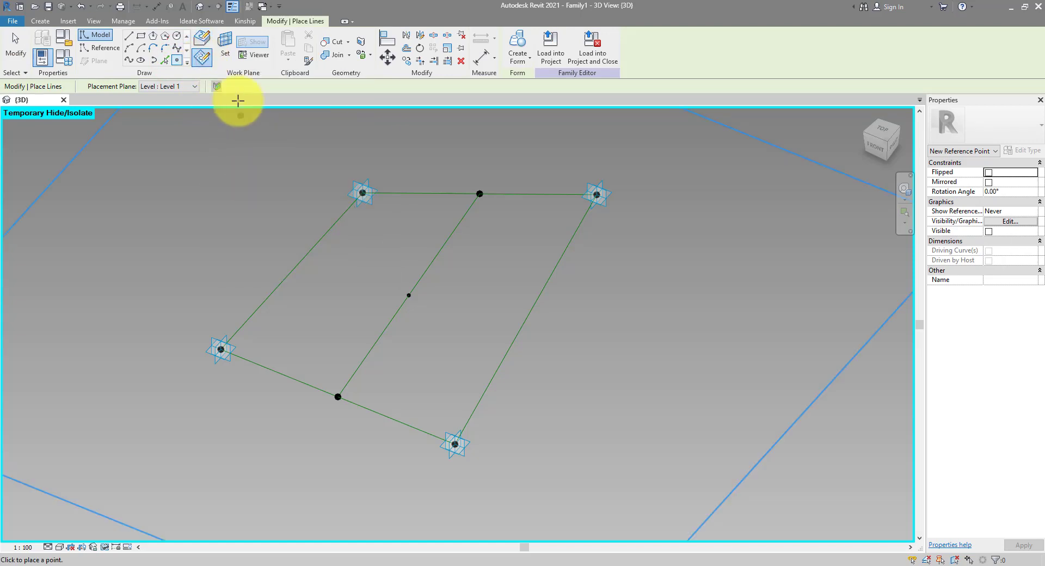
{"action": "left_click", "coordinate": [229, 58]}
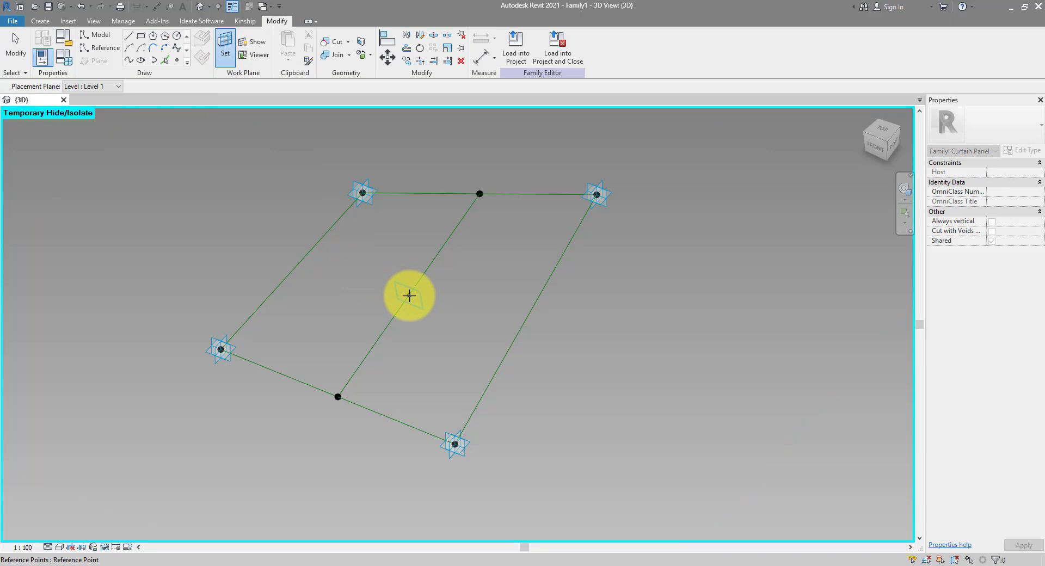
{"action": "left_click", "coordinate": [409, 295]}
{"action": "left_click", "coordinate": [409, 295]}
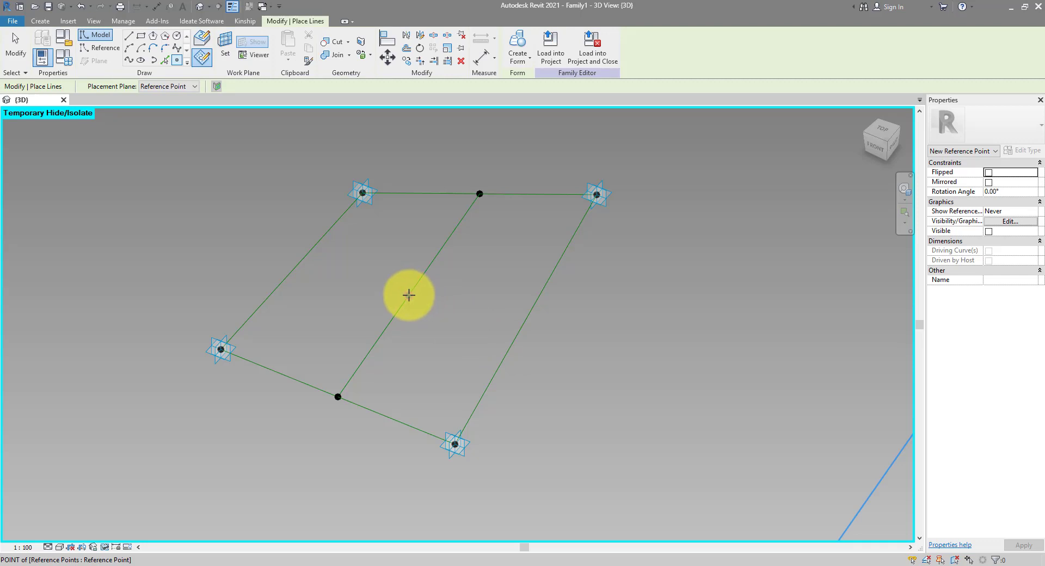
{"action": "left_click", "coordinate": [409, 296]}
{"action": "left_click_drag", "start_coordinate": [496, 234], "coordinate": [561, 251]}
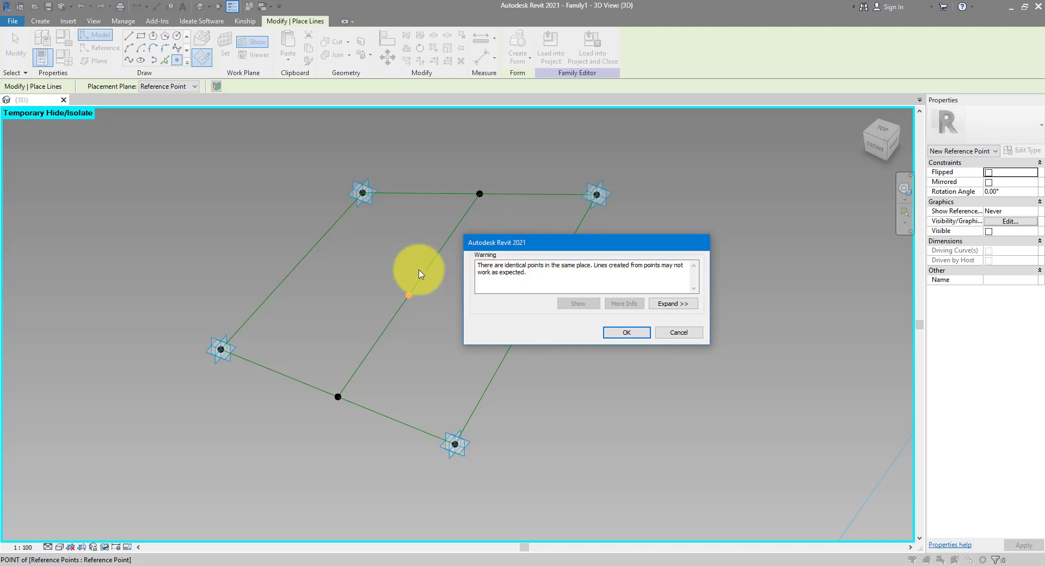
{"action": "left_click", "coordinate": [635, 331]}
{"action": "key", "text": "Escape"}
{"action": "key", "text": "Escape"}
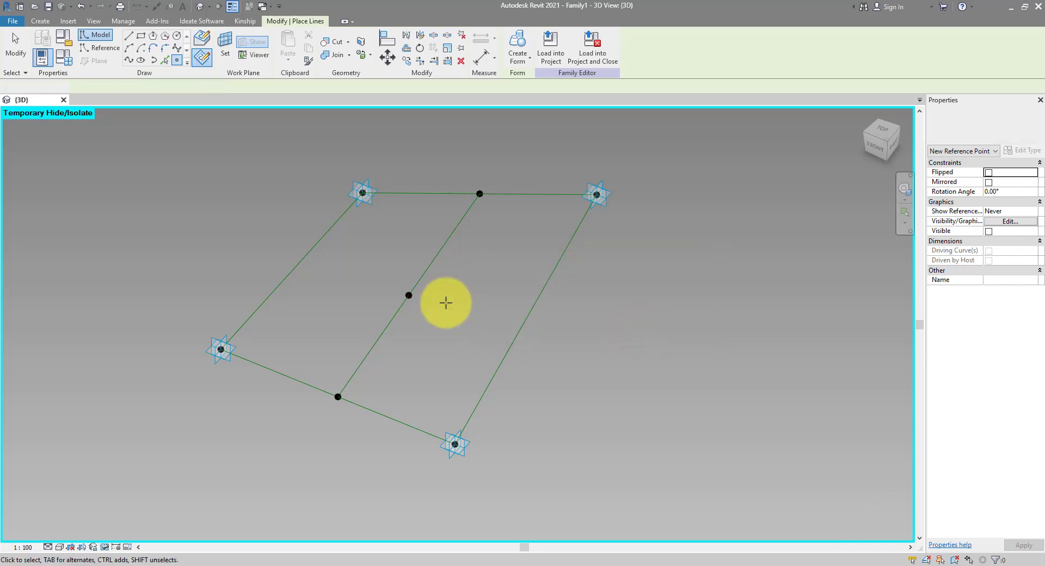
- Move the new reference point above the panel, perpendicular to its host plane, to an offset of about 523.8
{"action": "left_click", "coordinate": [408, 295]}
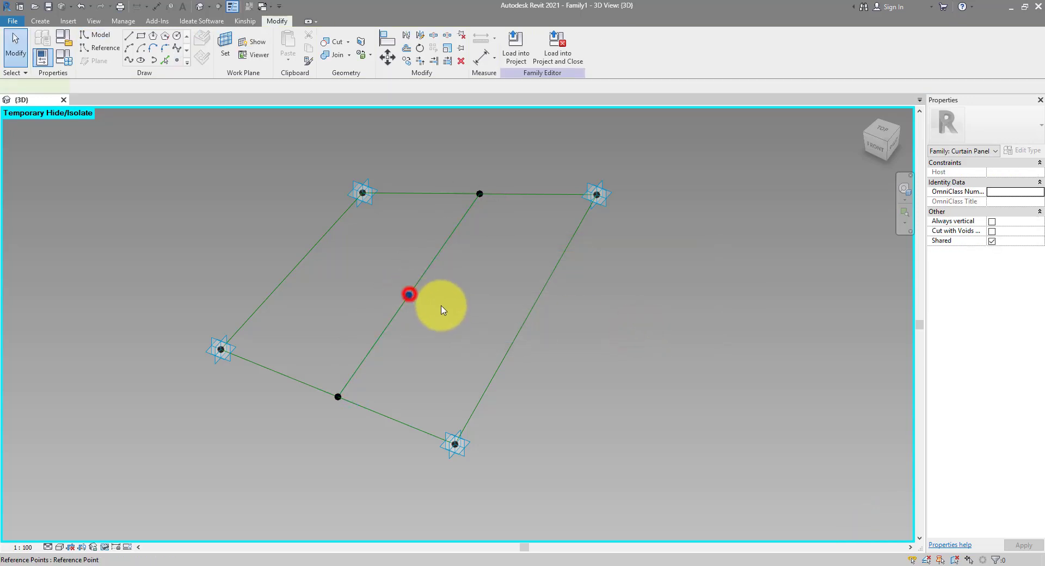
{"action": "middle_click_drag", "start_coordinate": [478, 436], "coordinate": [361, 284], "text": "shift"}
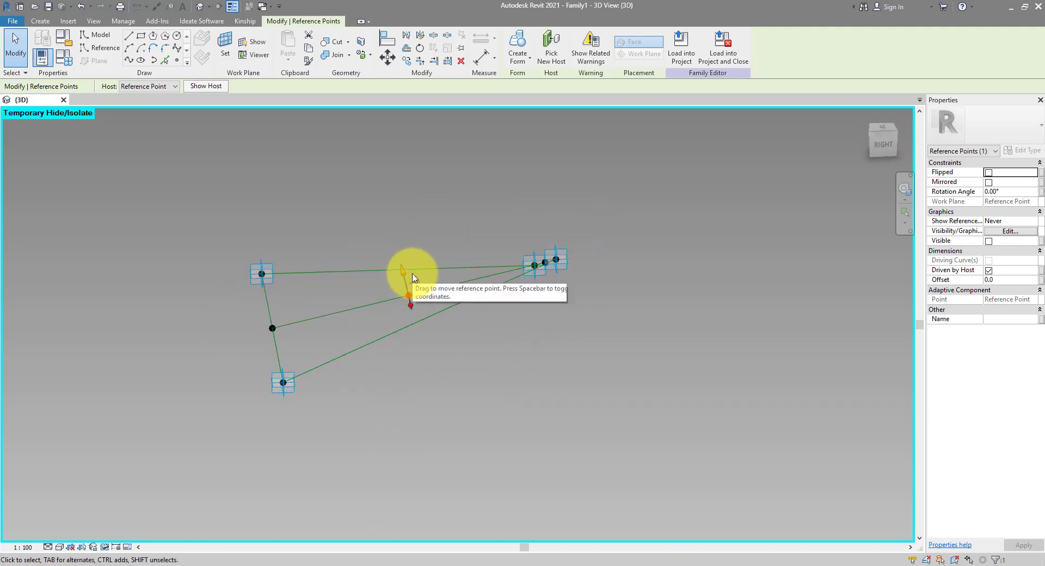
{"action": "left_click_drag", "start_coordinate": [403, 276], "coordinate": [386, 202]}
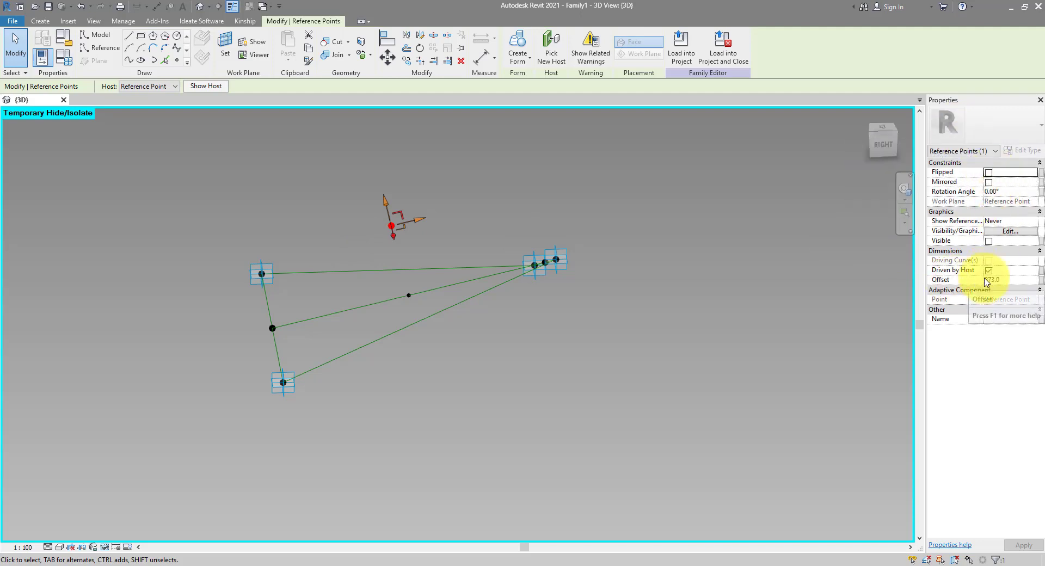
{"action": "left_click_drag", "start_coordinate": [387, 206], "coordinate": [398, 251]}
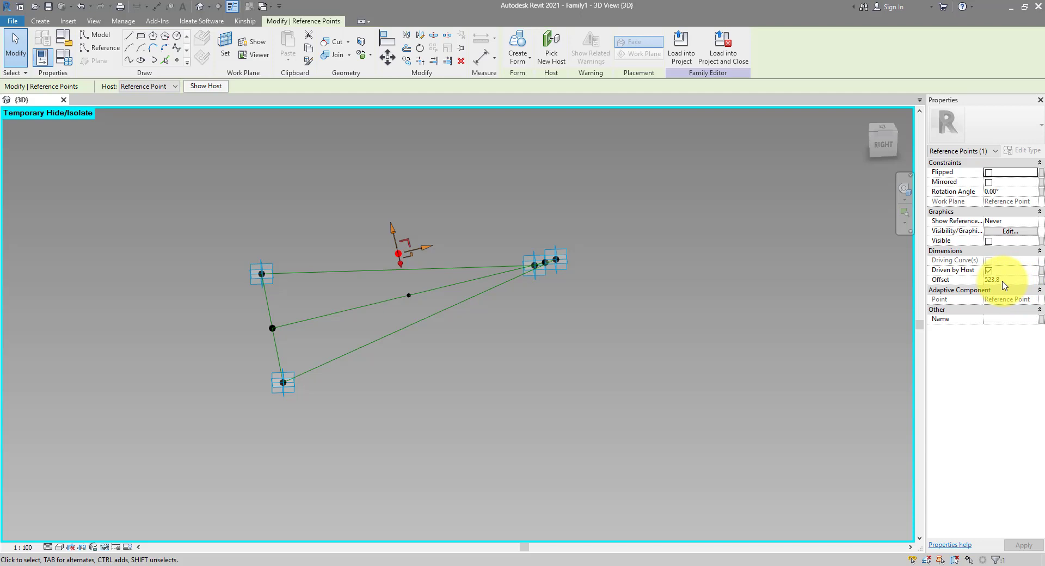
- Associate the upper point's offset with a new type parameter named Thickness1, grouped under Dimensions
{"action": "left_click", "coordinate": [1040, 279]}
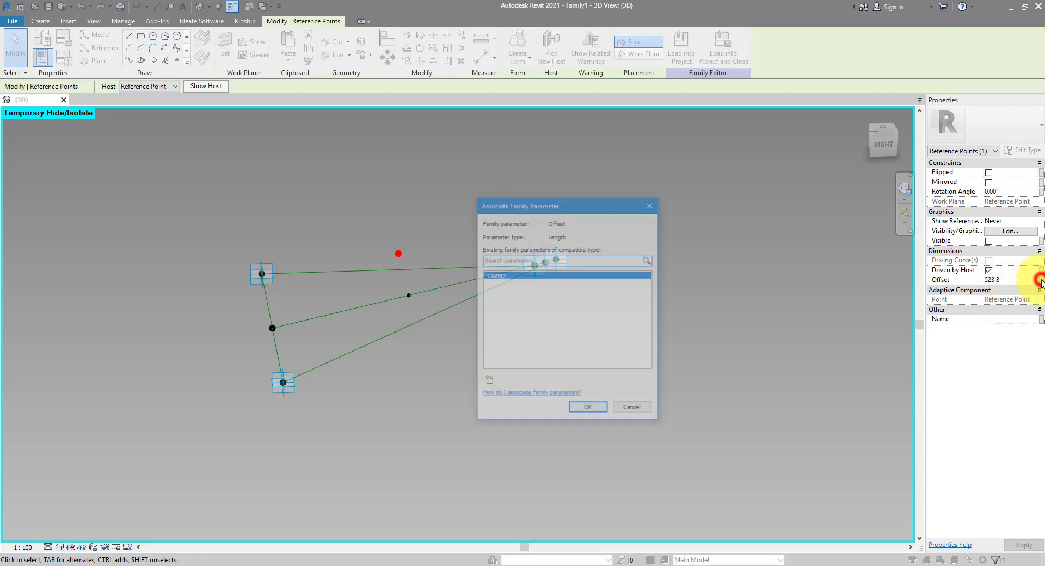
{"action": "left_click", "coordinate": [488, 382]}
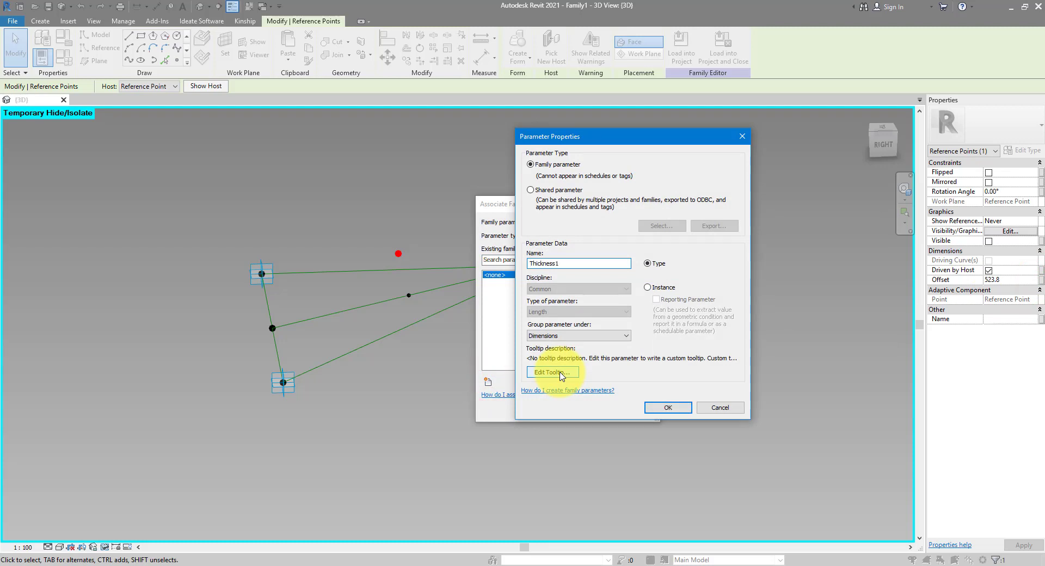
{"action": "left_click", "coordinate": [660, 409]}
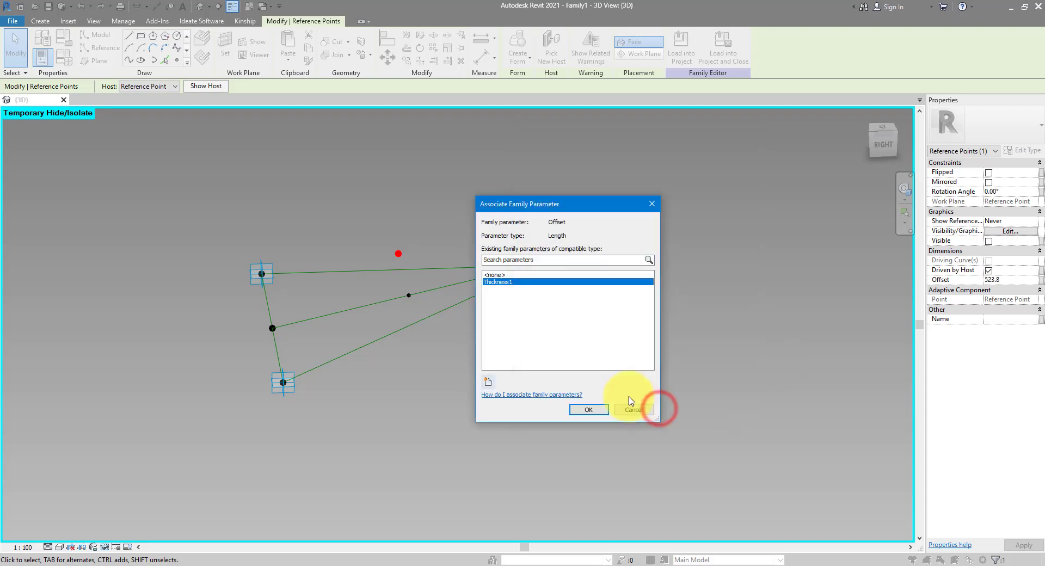
{"action": "left_click", "coordinate": [584, 409]}
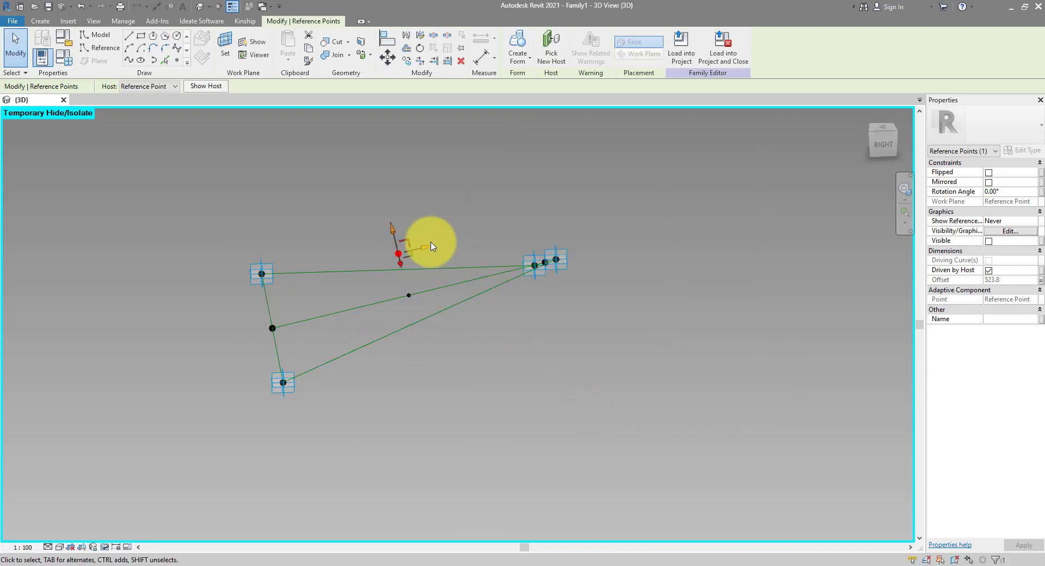
{"action": "left_click", "coordinate": [343, 206]}
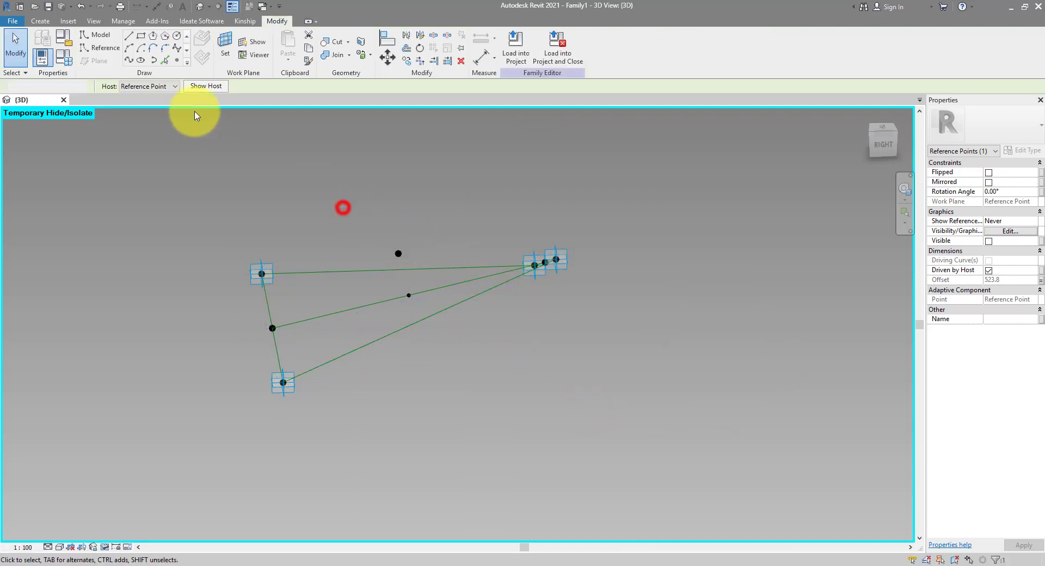
- Place a second reference point on the central point's work plane, at the same location as the central point
{"action": "left_click", "coordinate": [177, 60]}
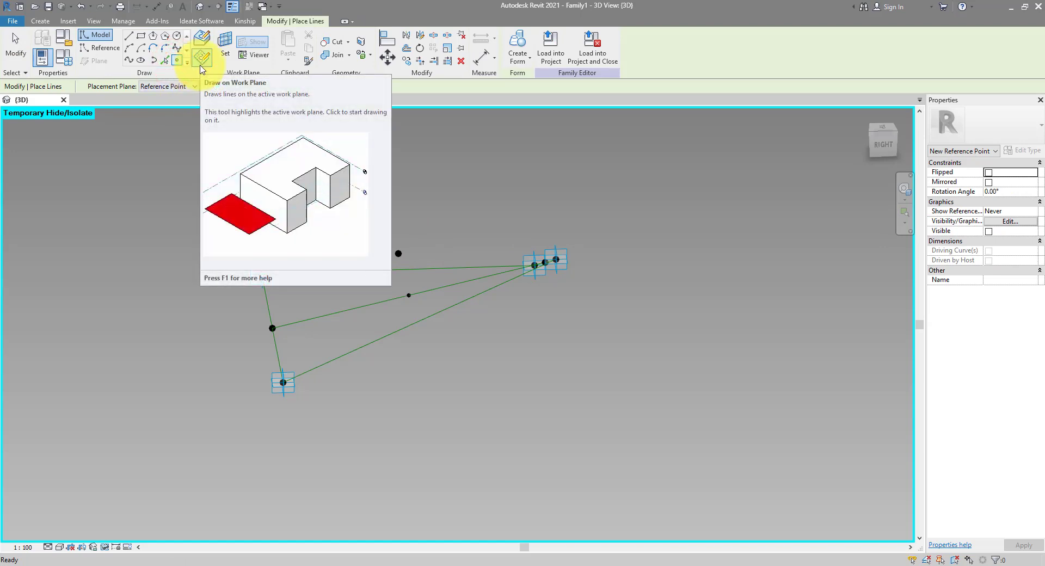
{"action": "left_click", "coordinate": [201, 65]}
{"action": "left_click", "coordinate": [226, 55]}
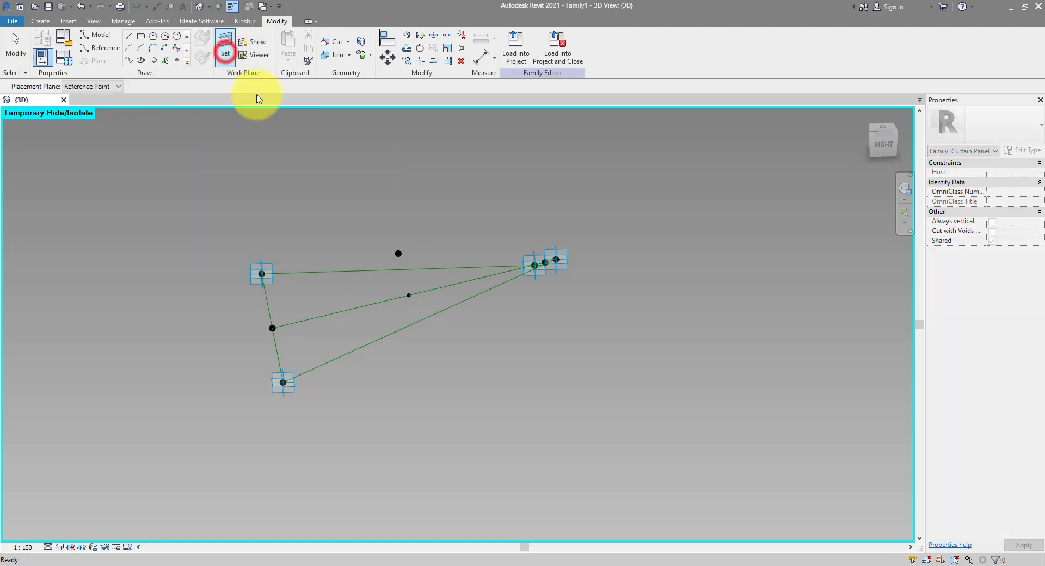
{"action": "left_click", "coordinate": [408, 295]}
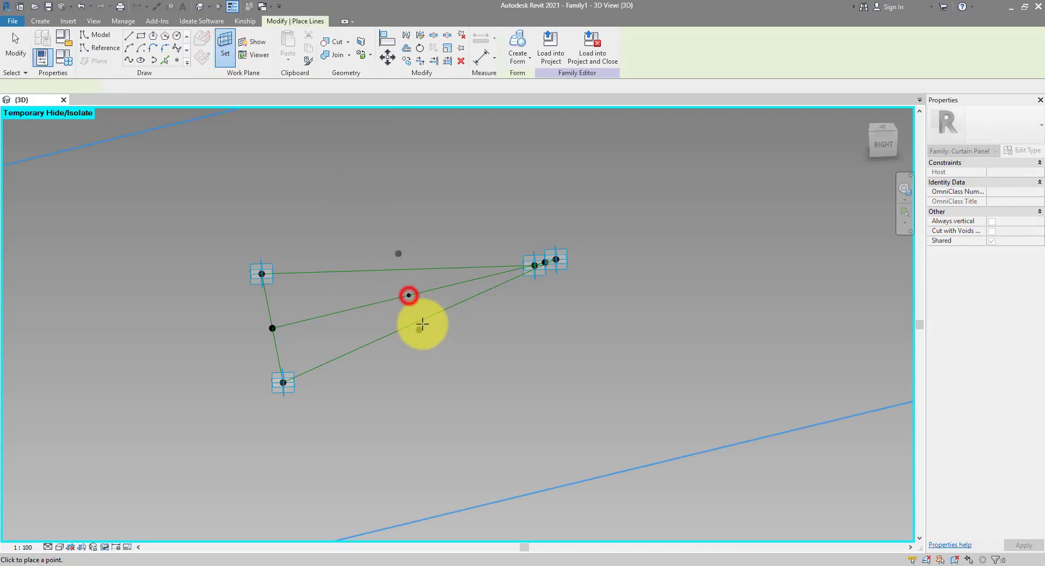
{"action": "left_click", "coordinate": [409, 295]}
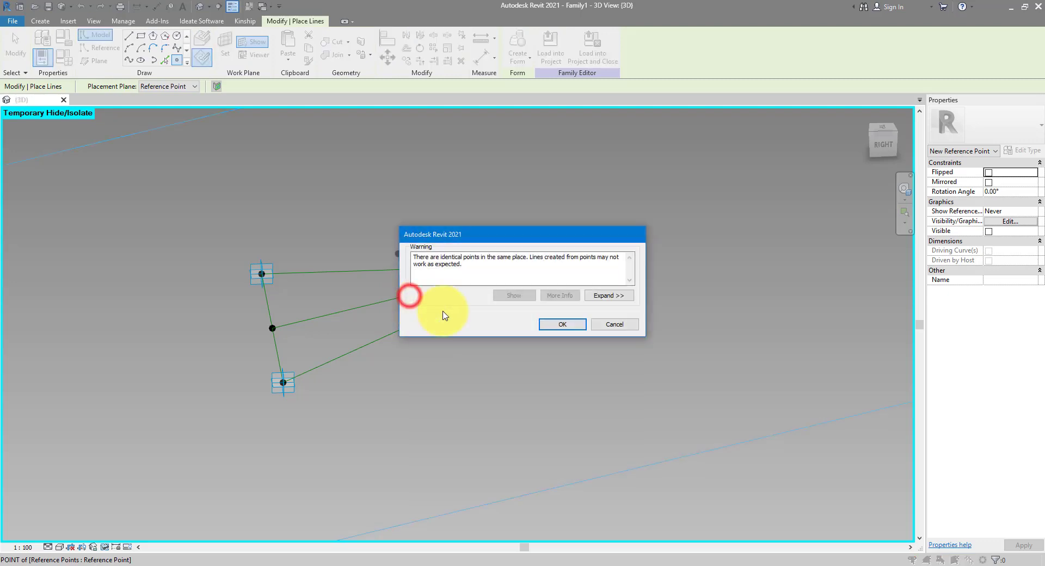
{"action": "left_click", "coordinate": [562, 324]}
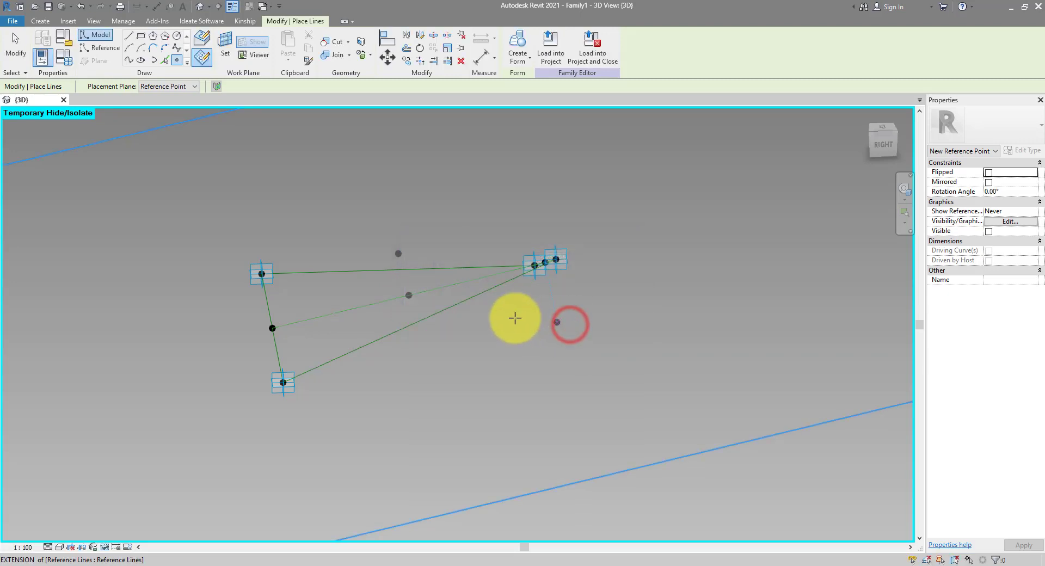
{"action": "key", "text": "Escape"}
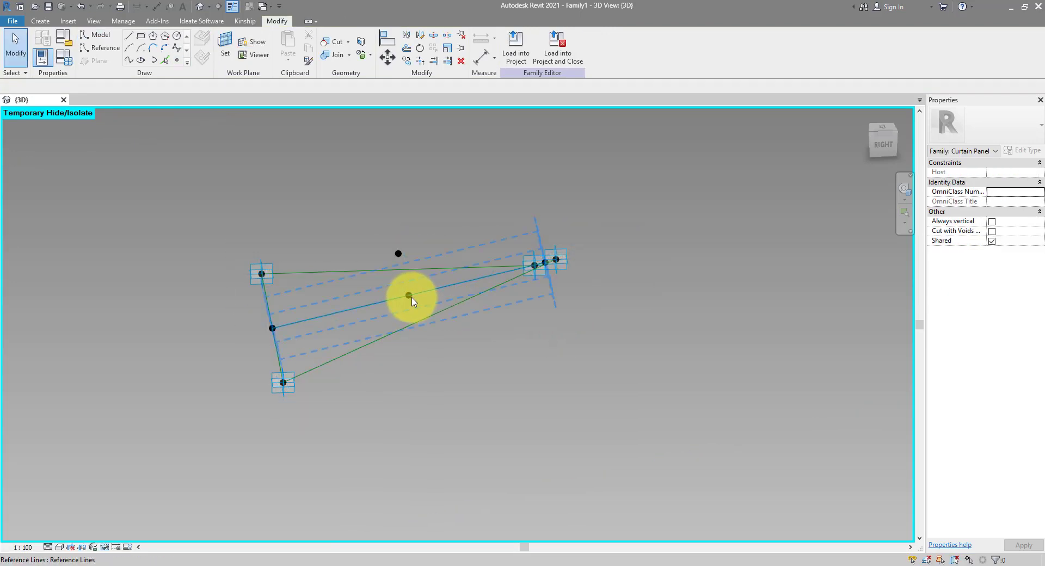
- Move the second point below the panel to an offset of about -587.5 and associate its offset with a new type parameter Thickness2
{"action": "left_click", "coordinate": [408, 296]}
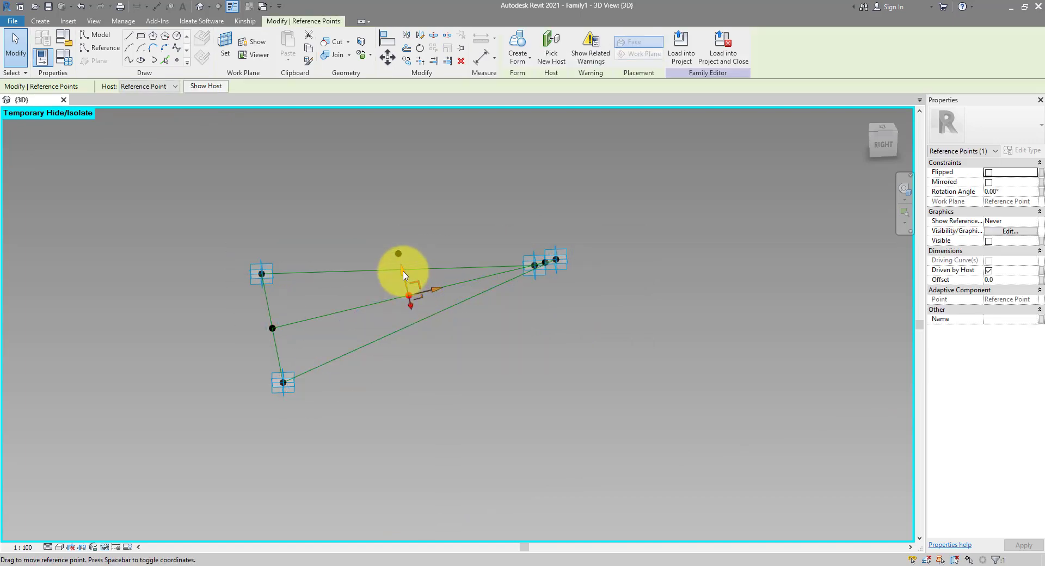
{"action": "left_click_drag", "start_coordinate": [409, 288], "coordinate": [422, 327]}
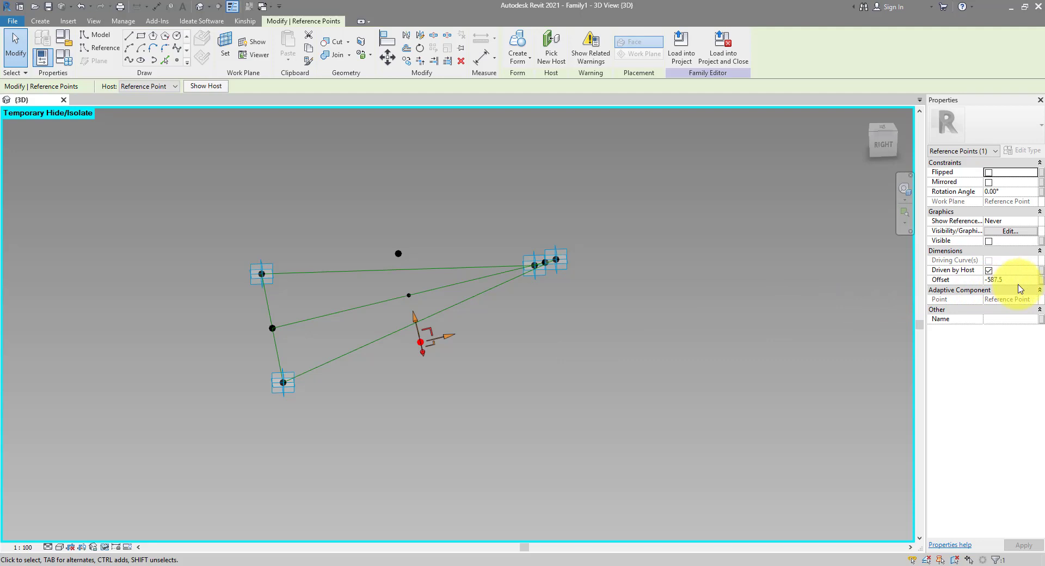
{"action": "left_click", "coordinate": [1041, 279]}
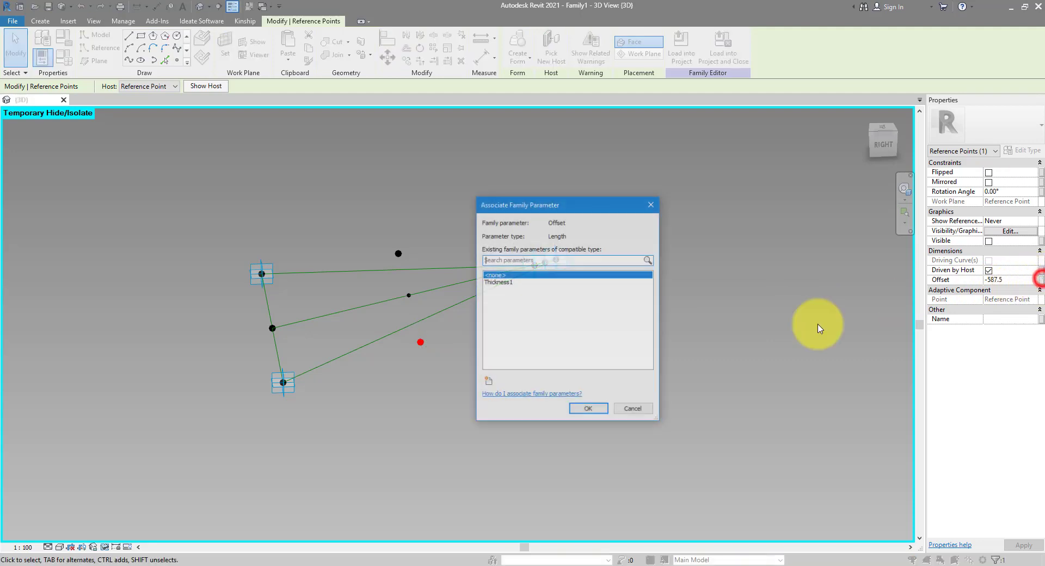
{"action": "left_click", "coordinate": [489, 380]}
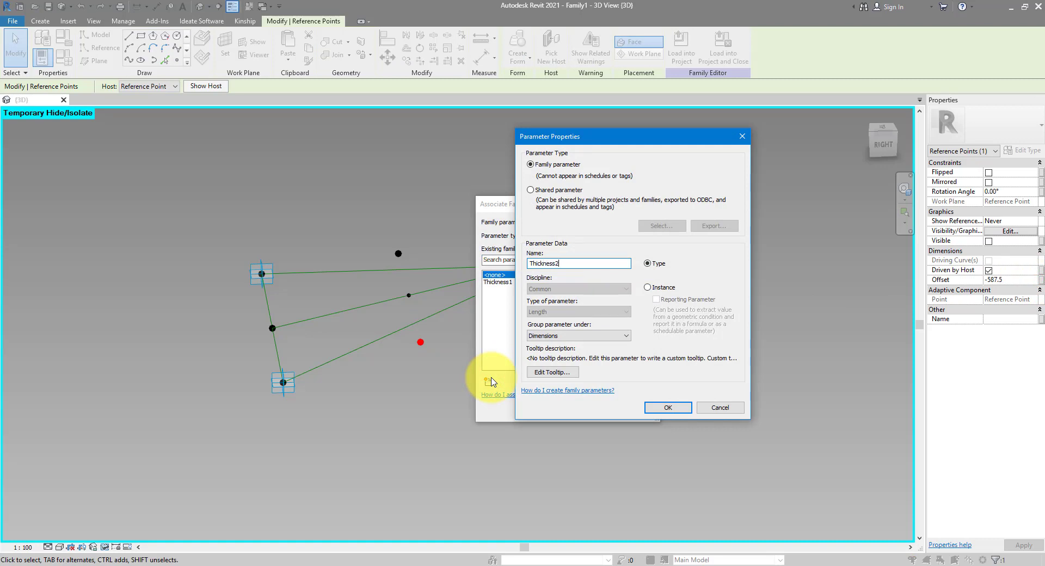
{"action": "key", "text": "Return"}
{"action": "left_click", "coordinate": [587, 410]}
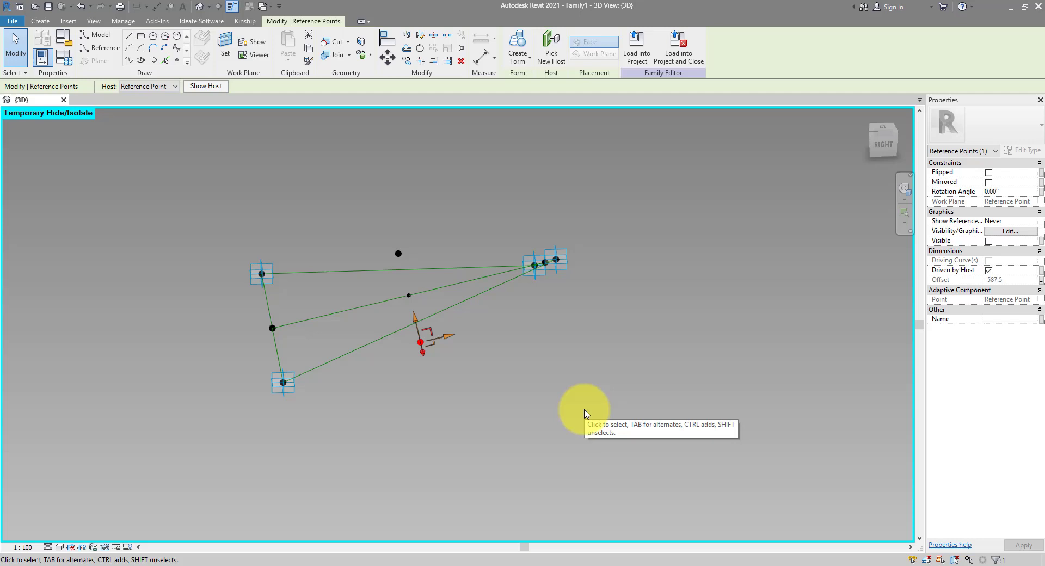
- Set the formula of the Thickness1 family parameter to -Thickness2
{"action": "left_click", "coordinate": [71, 58]}
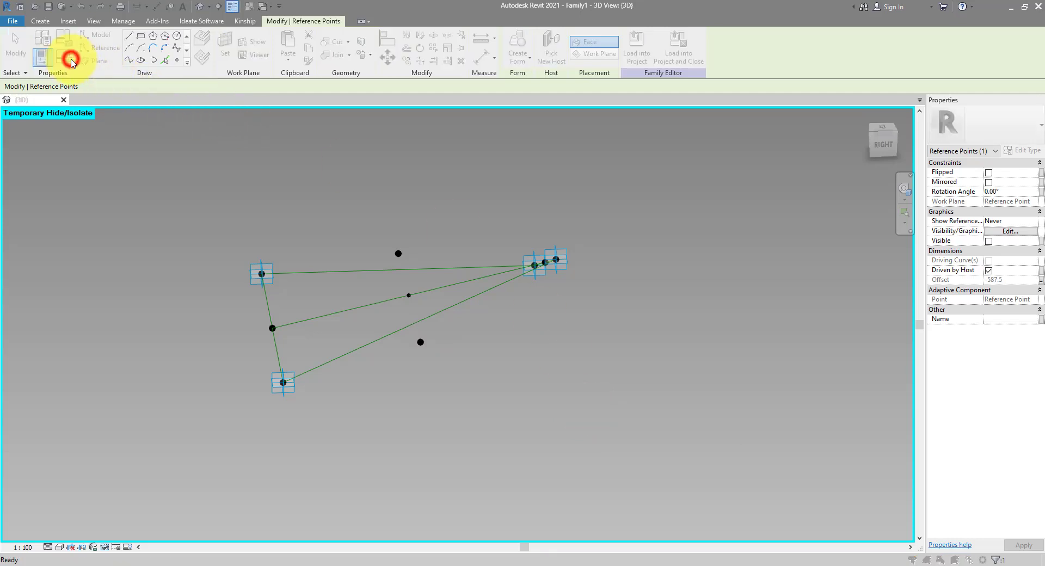
{"action": "left_click", "coordinate": [83, 305]}
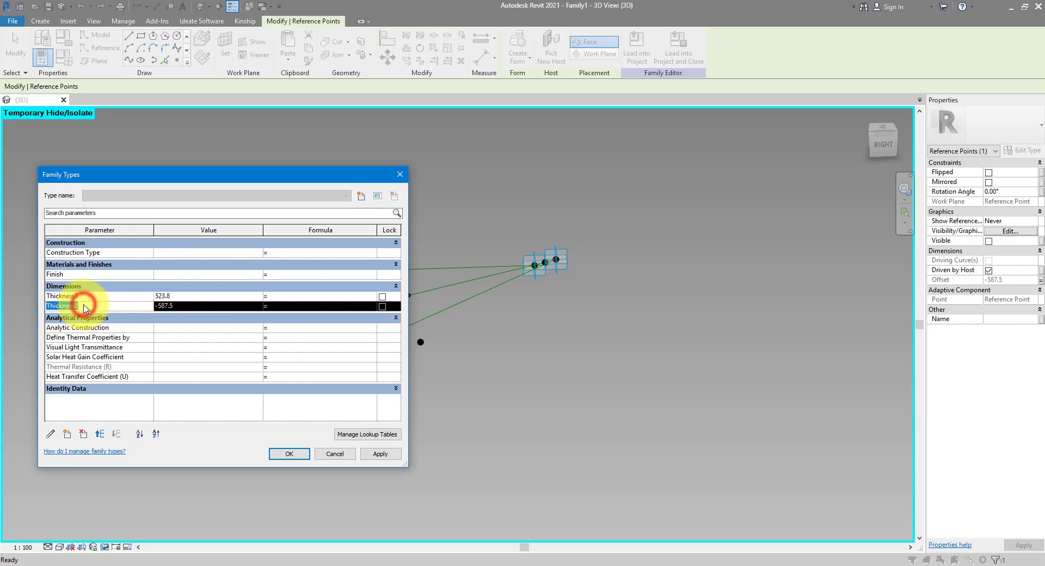
{"action": "left_click", "coordinate": [309, 297]}
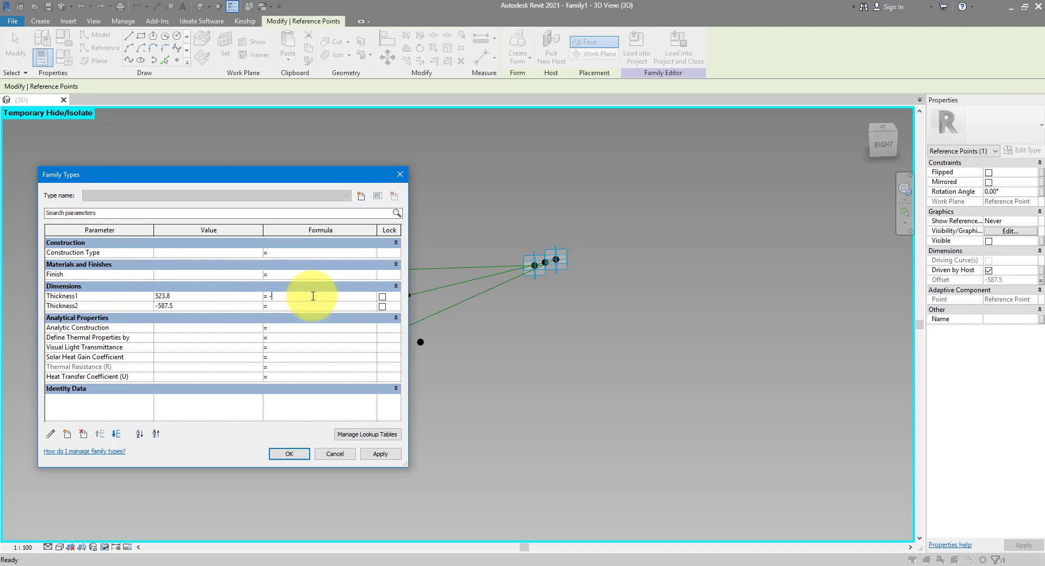
{"action": "key", "text": "Tab"}
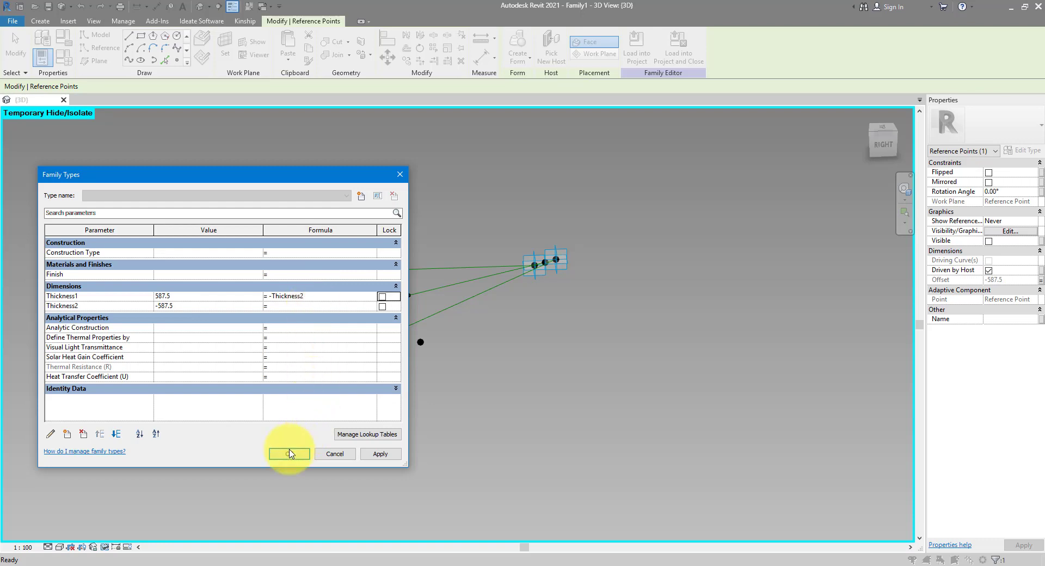
{"action": "left_click", "coordinate": [288, 453]}
{"action": "left_click", "coordinate": [399, 282]}
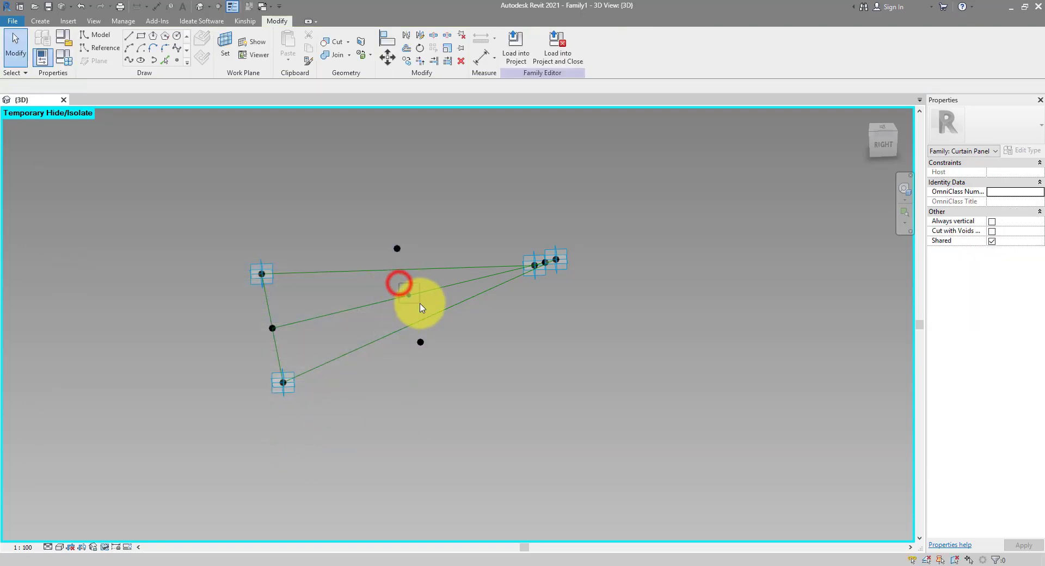
{"action": "left_click", "coordinate": [384, 225]}
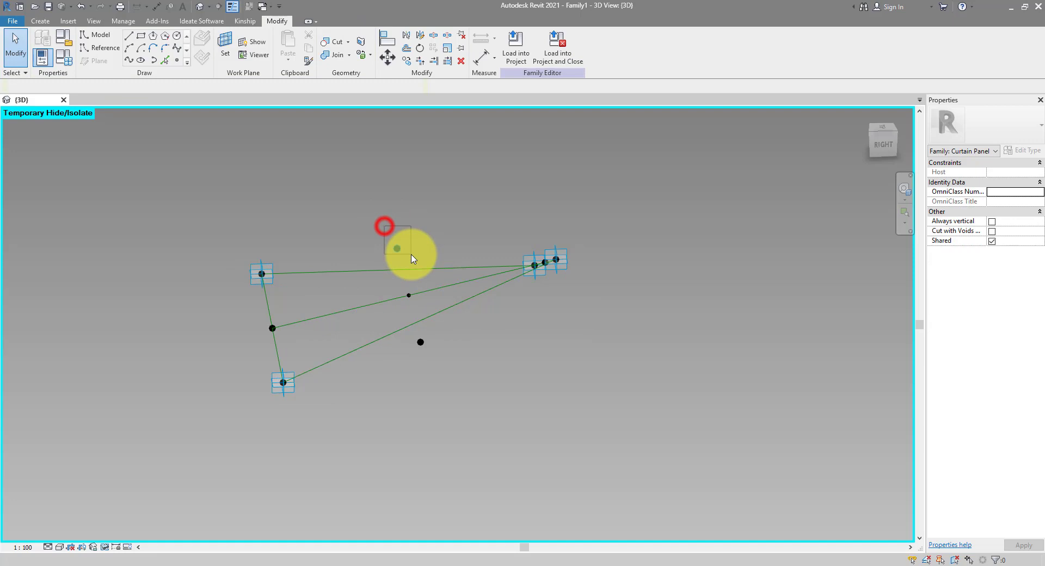
{"action": "left_click", "coordinate": [404, 334]}
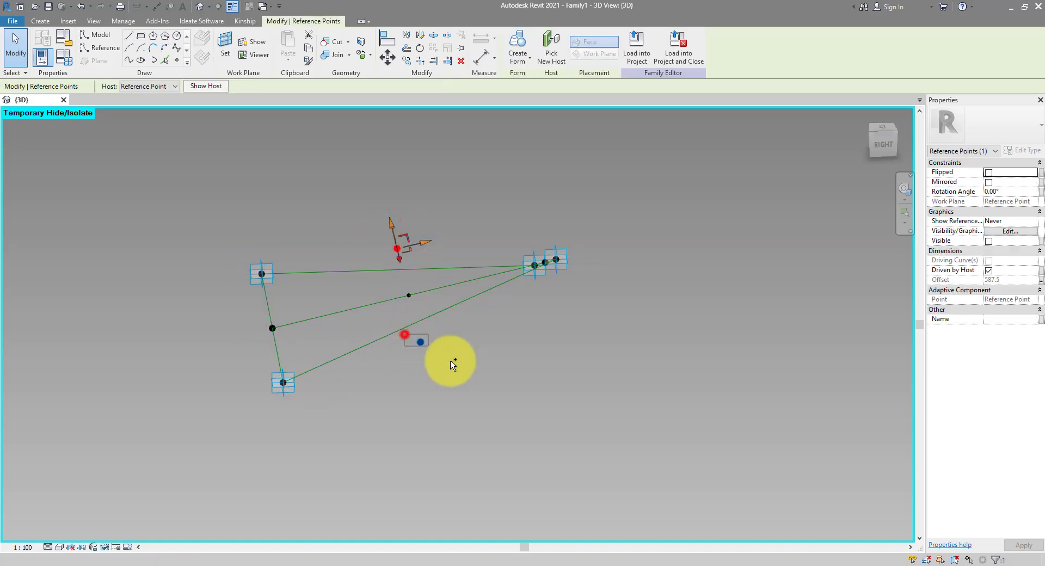
{"action": "left_click", "coordinate": [420, 342], "text": "ctrl"}
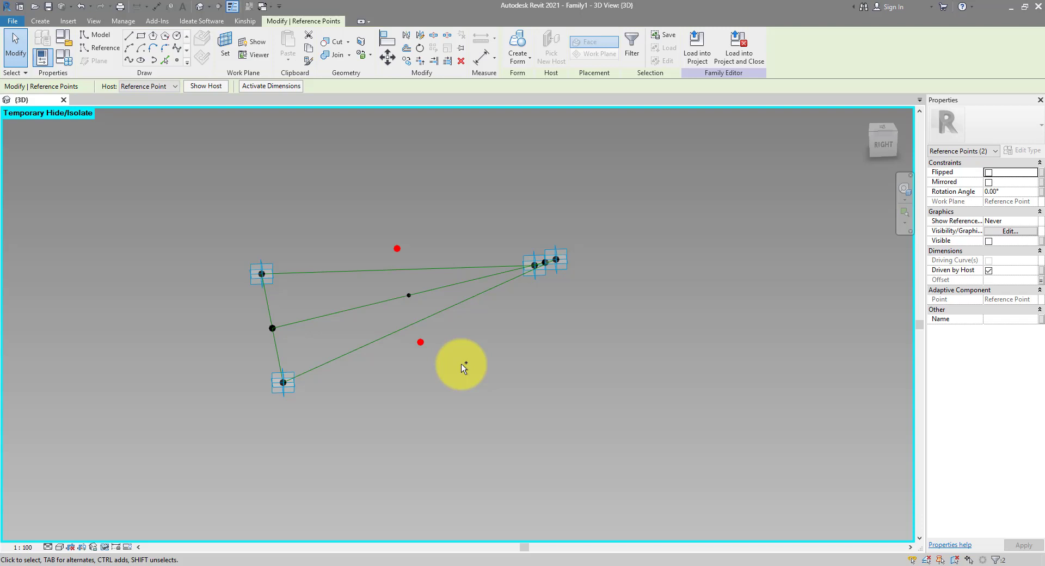
{"action": "middle_click_drag", "start_coordinate": [462, 368], "coordinate": [497, 396], "text": "shift"}
- Draw a spline through the upper offset point and the midpoints of the two end edges, and make it a reference line
{"action": "left_click", "coordinate": [376, 243]}
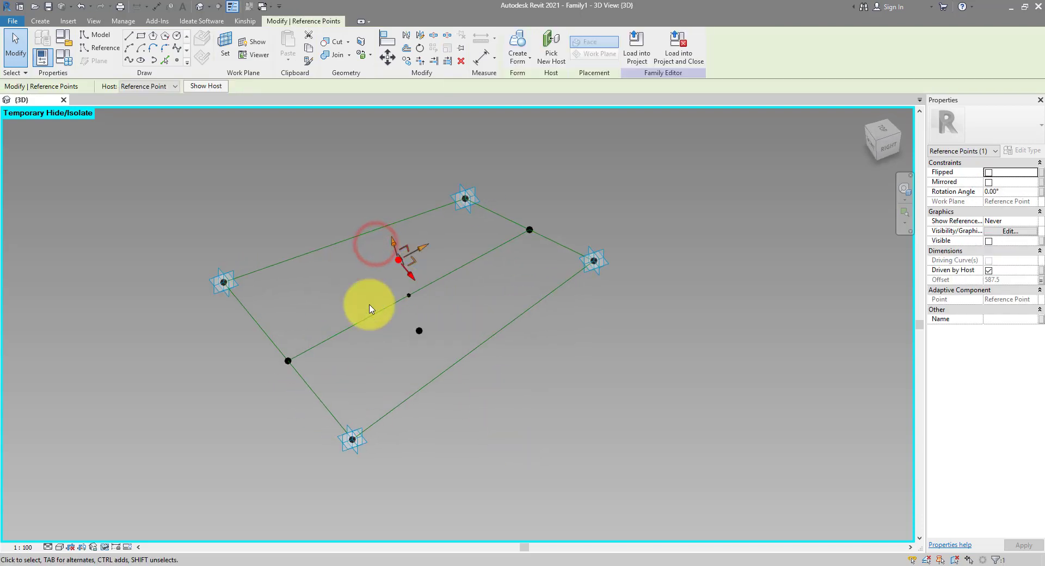
{"action": "left_click", "coordinate": [287, 361], "text": "ctrl"}
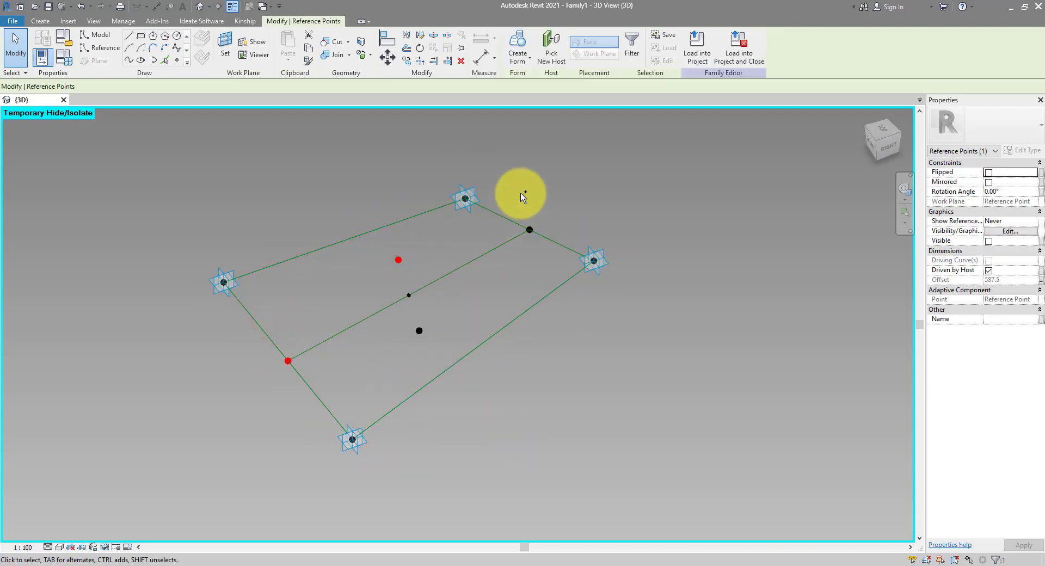
{"action": "left_click_drag", "start_coordinate": [521, 193], "coordinate": [544, 245], "text": "ctrl"}
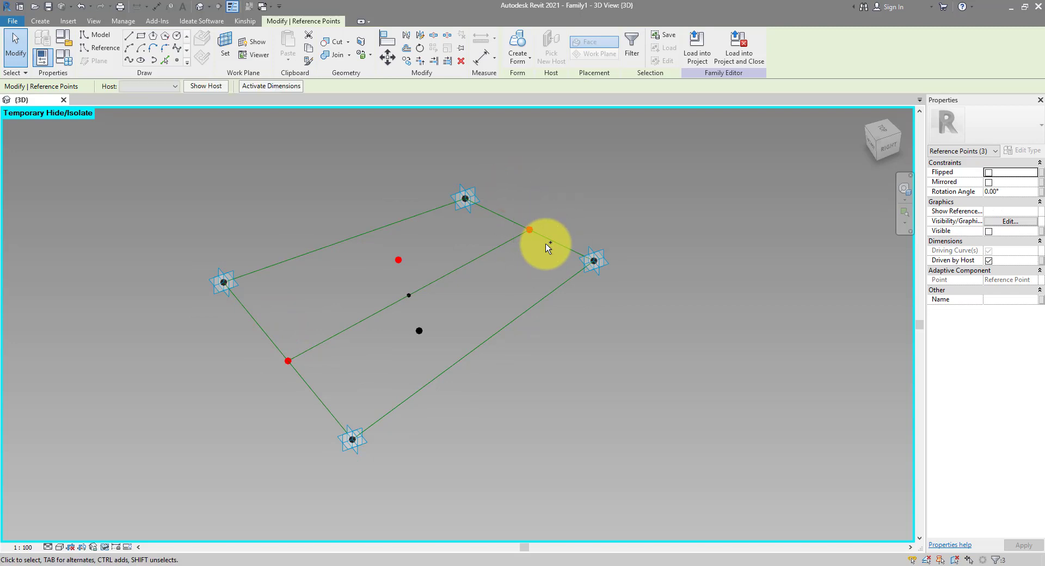
{"action": "left_click", "coordinate": [128, 61]}
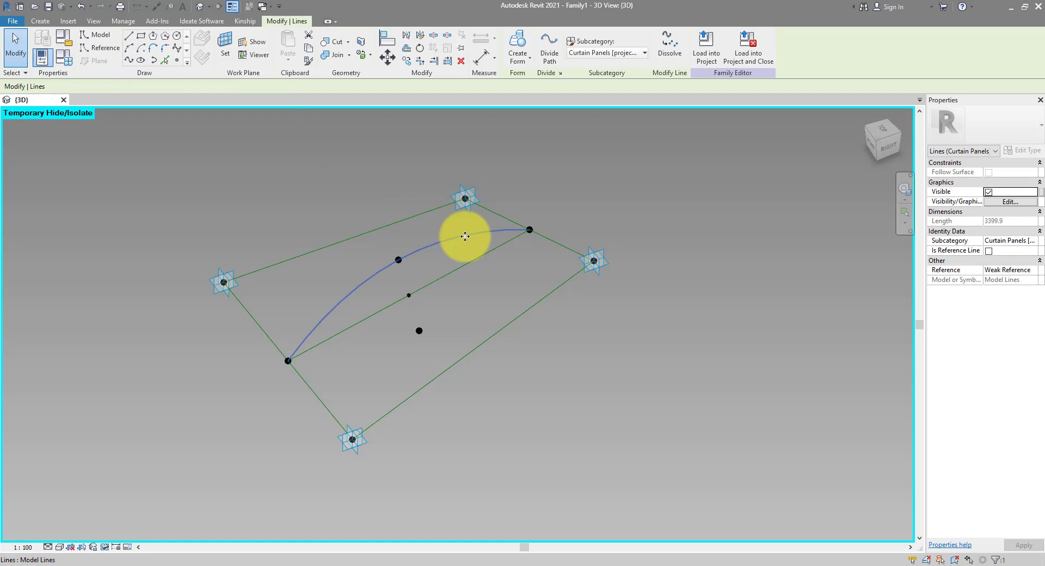
{"action": "left_click", "coordinate": [989, 252]}
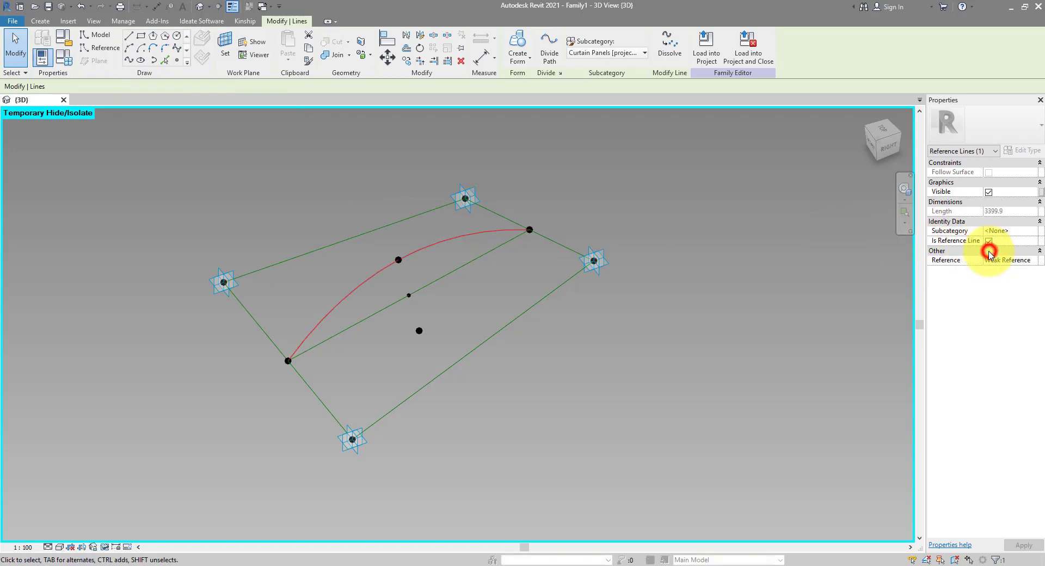
{"action": "left_click", "coordinate": [560, 205]}
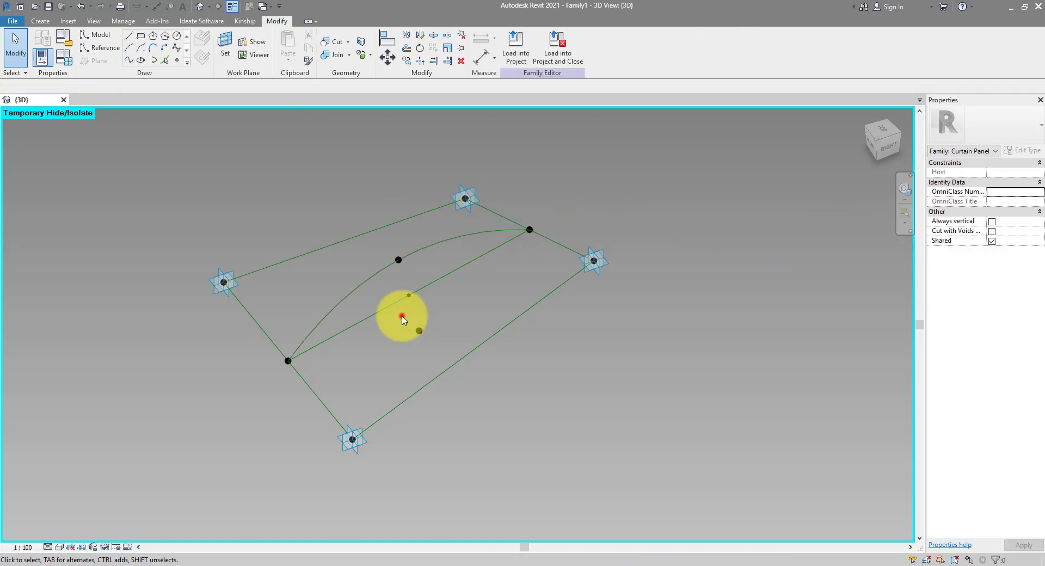
- Draw a spline through the lower offset point and the two end-edge midpoints, and make it a reference line
{"action": "left_click", "coordinate": [401, 317]}
{"action": "left_click_drag", "start_coordinate": [440, 347], "coordinate": [438, 346]}
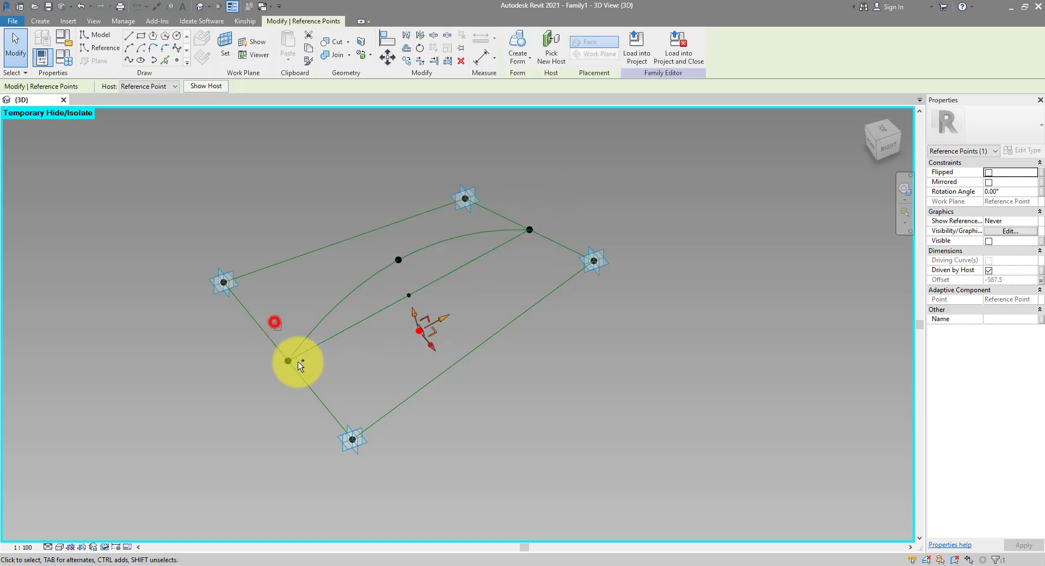
{"action": "left_click_drag", "start_coordinate": [272, 322], "coordinate": [327, 375], "text": "ctrl"}
{"action": "left_click_drag", "start_coordinate": [516, 194], "coordinate": [543, 246], "text": "ctrl"}
{"action": "left_click", "coordinate": [130, 62]}
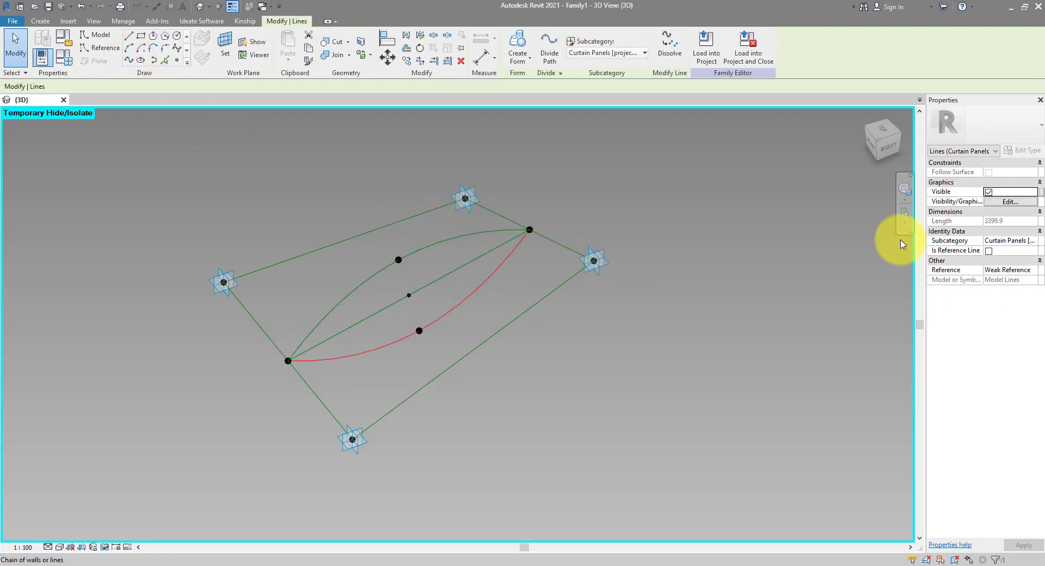
{"action": "left_click", "coordinate": [988, 251]}
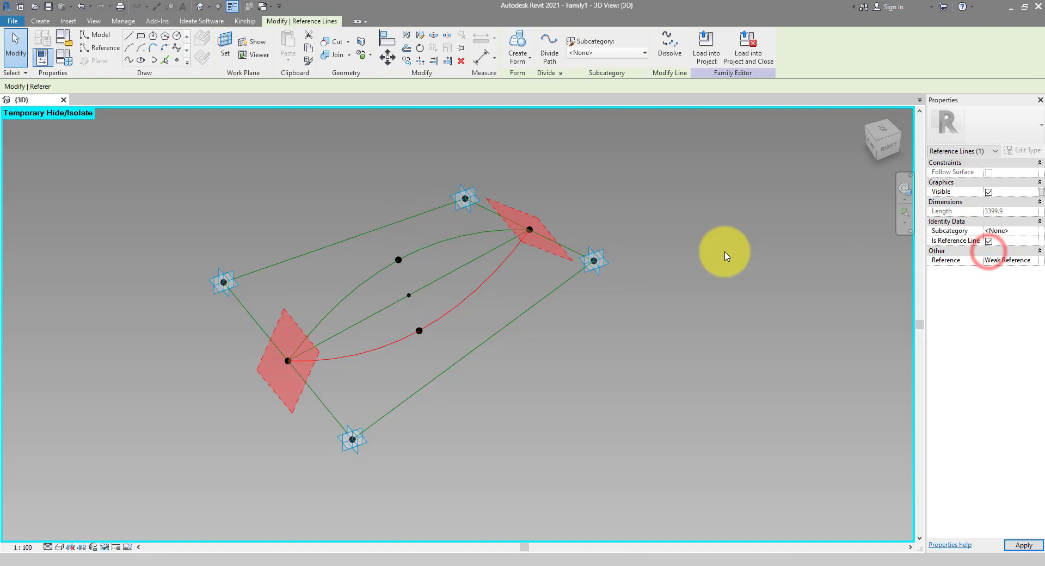
- Create a form surface from the lower reference curve and the panel's two long side reference lines
{"action": "left_click", "coordinate": [430, 211], "text": "ctrl"}
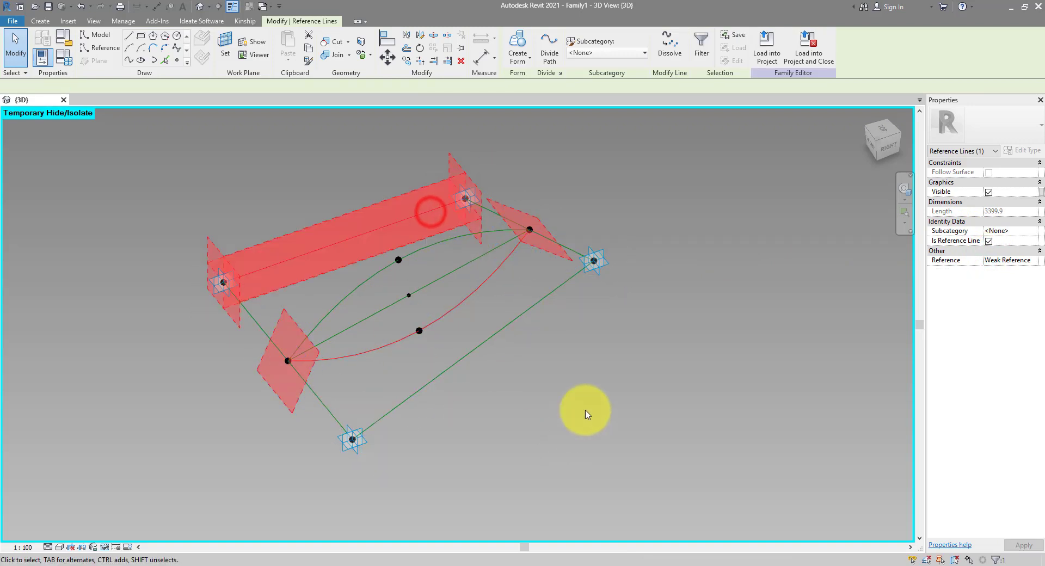
{"action": "left_click", "coordinate": [547, 299], "text": "ctrl"}
{"action": "middle_click_drag", "start_coordinate": [572, 415], "coordinate": [670, 386], "text": "shift"}
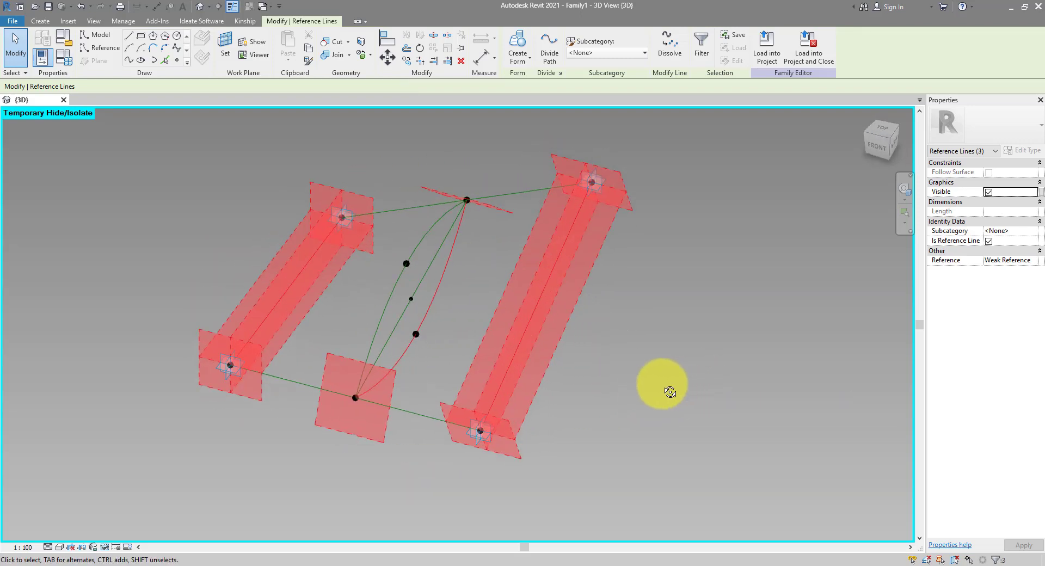
{"action": "left_click", "coordinate": [519, 46]}
- Move adaptive placement points 2 and 3 down vertically in the front view to reduce the panel's twist
{"action": "middle_click_drag", "start_coordinate": [662, 384], "coordinate": [660, 222], "text": "shift"}
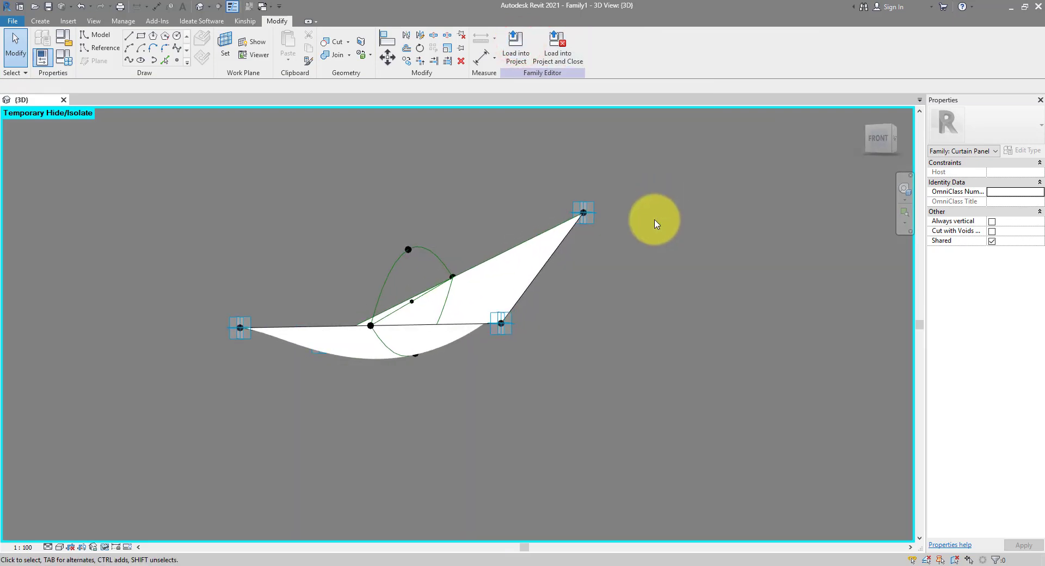
{"action": "left_click", "coordinate": [511, 326]}
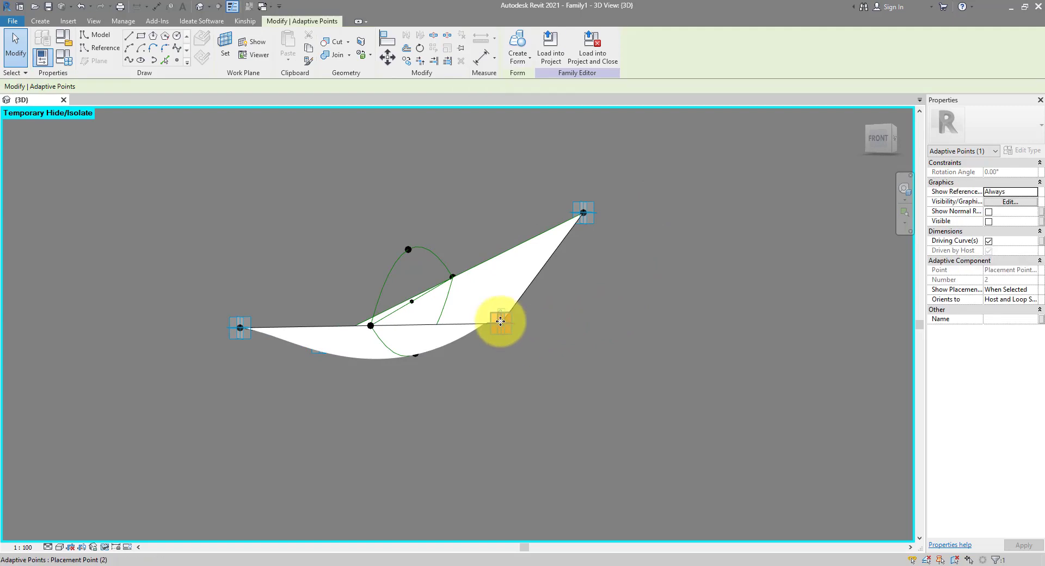
{"action": "left_click_drag", "start_coordinate": [500, 323], "coordinate": [499, 375]}
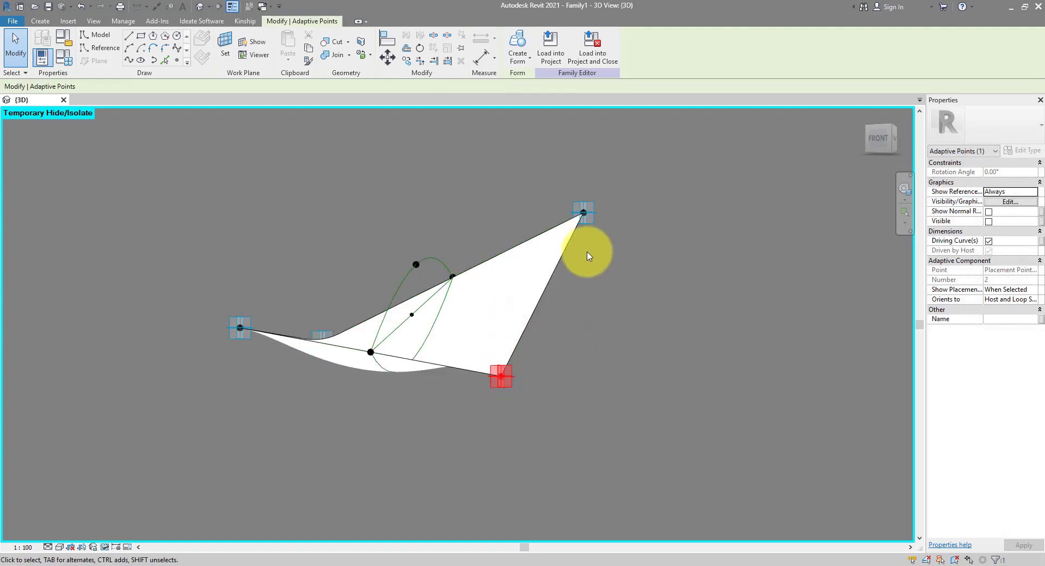
{"action": "left_click", "coordinate": [583, 218]}
{"action": "left_click_drag", "start_coordinate": [583, 218], "coordinate": [583, 286]}
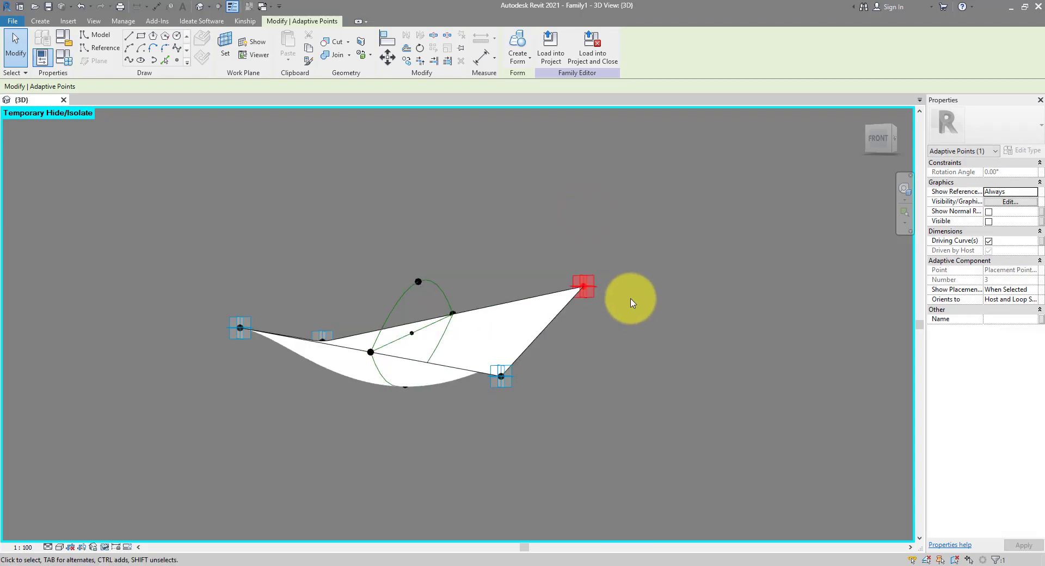
- Create a second form surface from the upper reference curve and the panel's two long side reference lines
{"action": "middle_click_drag", "start_coordinate": [509, 239], "coordinate": [477, 287], "text": "shift"}
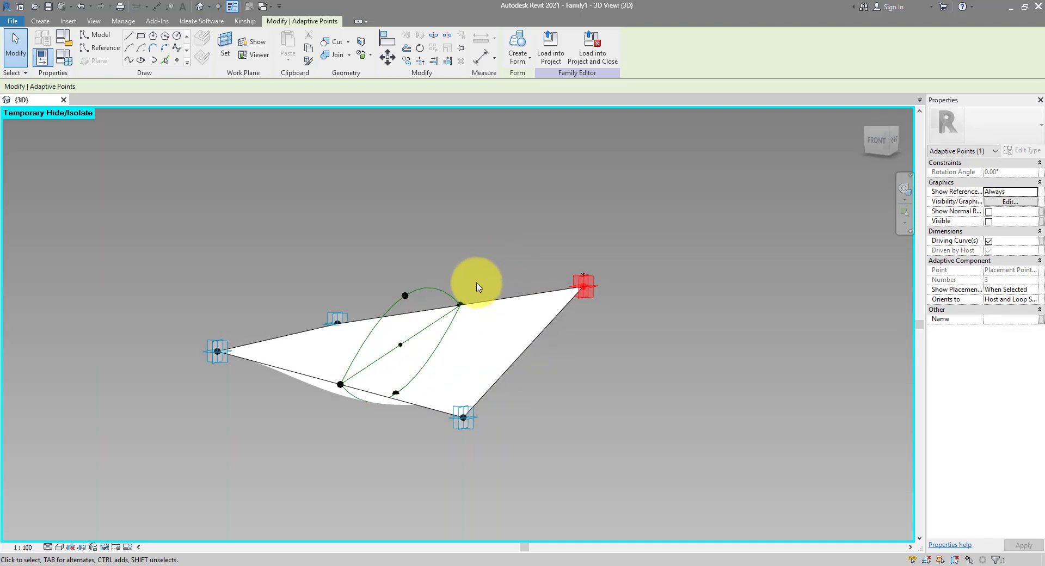
{"action": "left_click", "coordinate": [428, 287]}
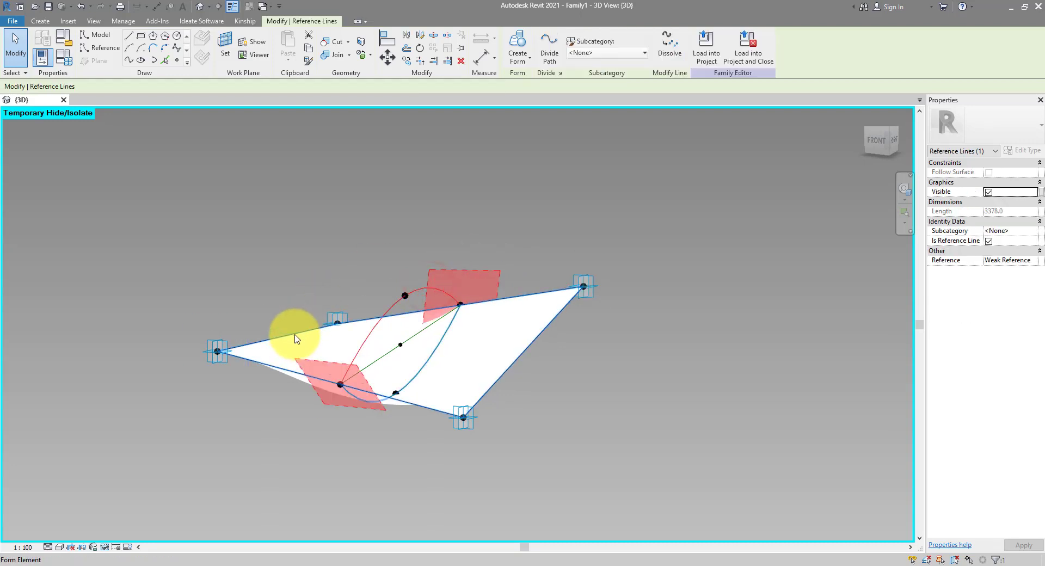
{"action": "left_click", "coordinate": [294, 339]}
{"action": "left_click", "coordinate": [556, 325], "text": "ctrl"}
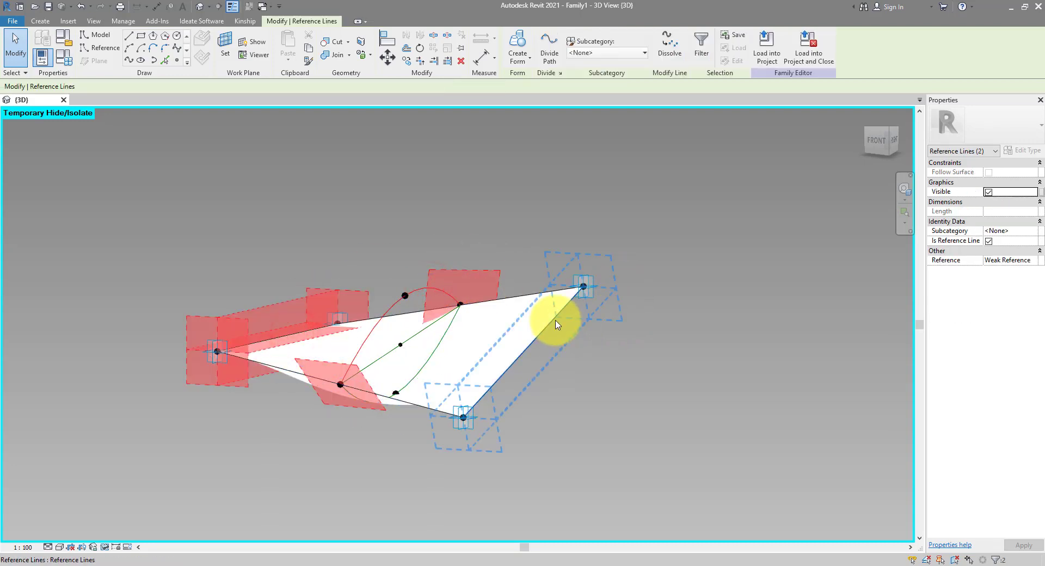
{"action": "left_click", "coordinate": [556, 324], "text": "ctrl"}
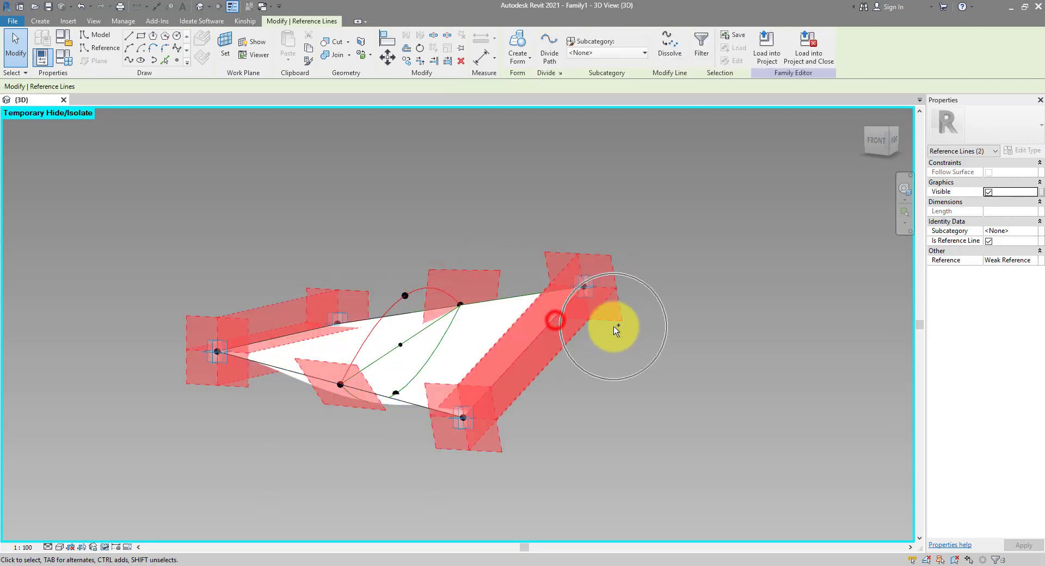
{"action": "left_click", "coordinate": [521, 41]}
{"action": "left_click", "coordinate": [636, 185]}
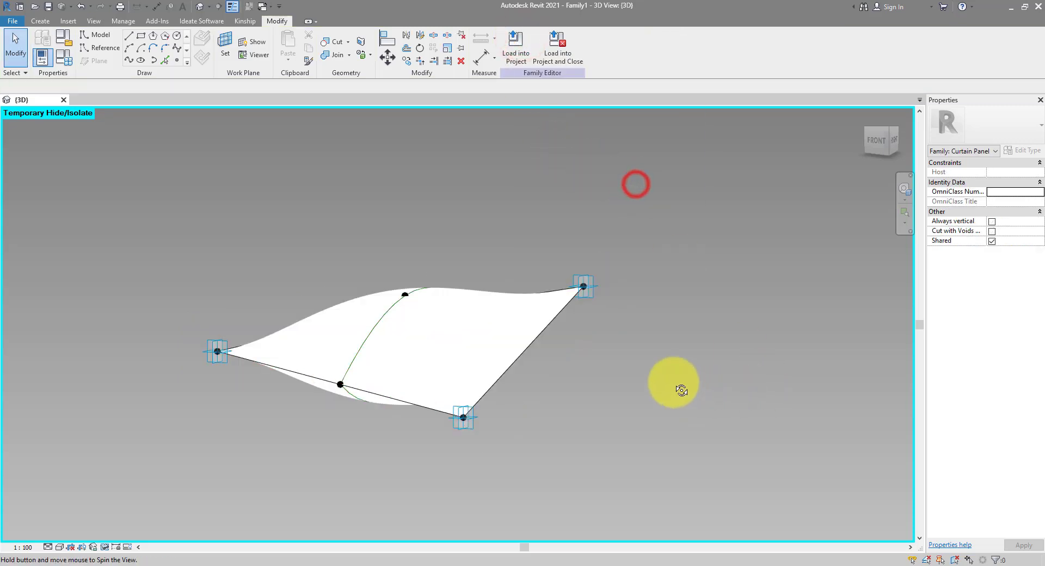
- Set the 3D view's visual style to Shaded and inspect the cushion from several angles
{"action": "middle_click_drag", "start_coordinate": [676, 387], "coordinate": [632, 376], "text": "shift"}
{"action": "left_click", "coordinate": [59, 547]}
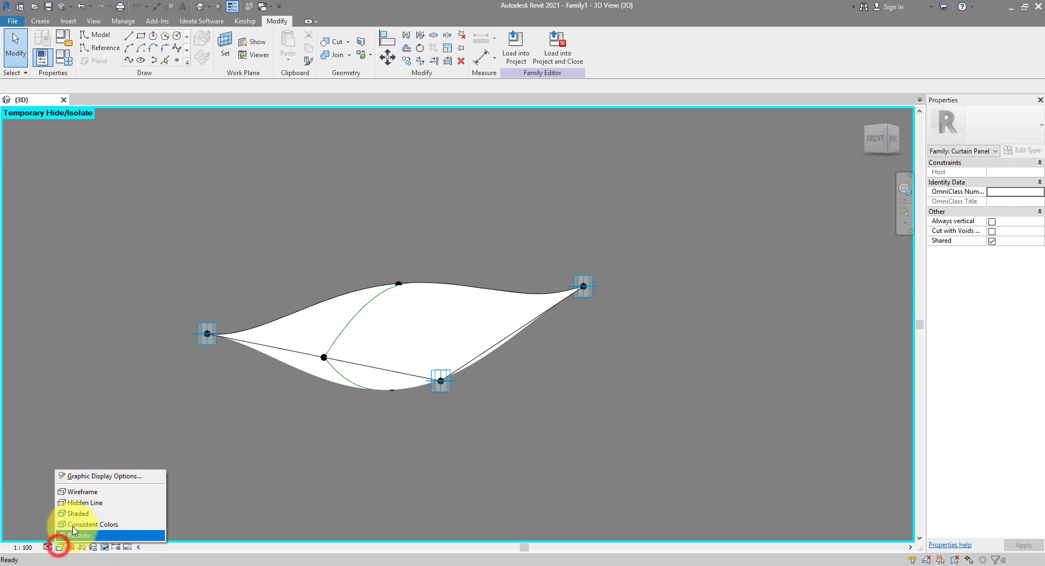
{"action": "left_click", "coordinate": [87, 510]}
{"action": "mouse_move", "coordinate": [543, 367]}
{"action": "middle_mouse_down", "text": "shift"}
{"action": "mouse_move", "coordinate": [587, 314]}
{"action": "mouse_move", "coordinate": [704, 236]}
{"action": "mouse_move", "coordinate": [690, 357]}
{"action": "mouse_move", "coordinate": [477, 491]}
{"action": "middle_mouse_up", "text": "shift"}
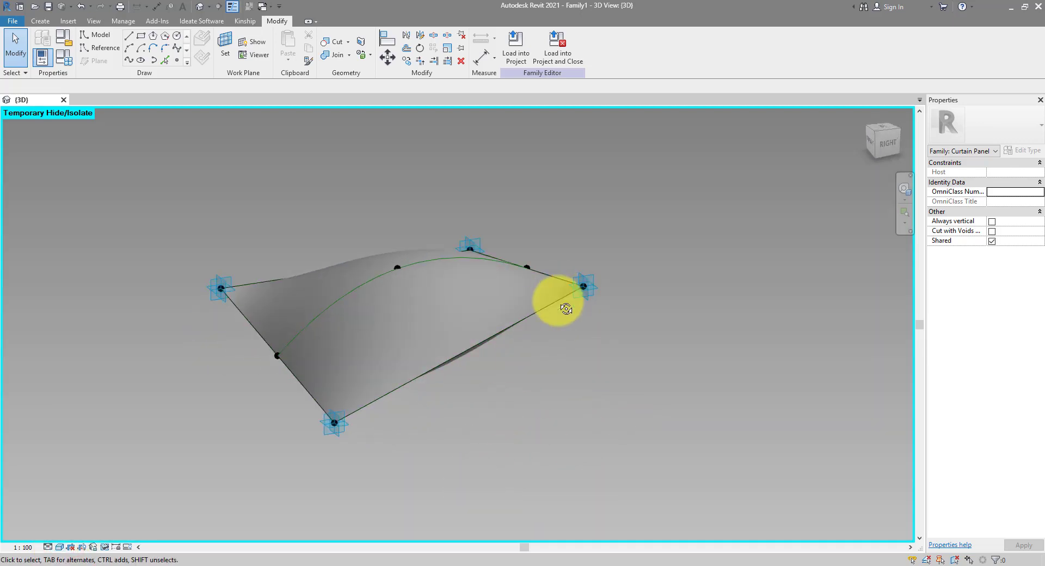
{"action": "middle_click_drag", "start_coordinate": [611, 303], "coordinate": [559, 373], "text": "shift"}
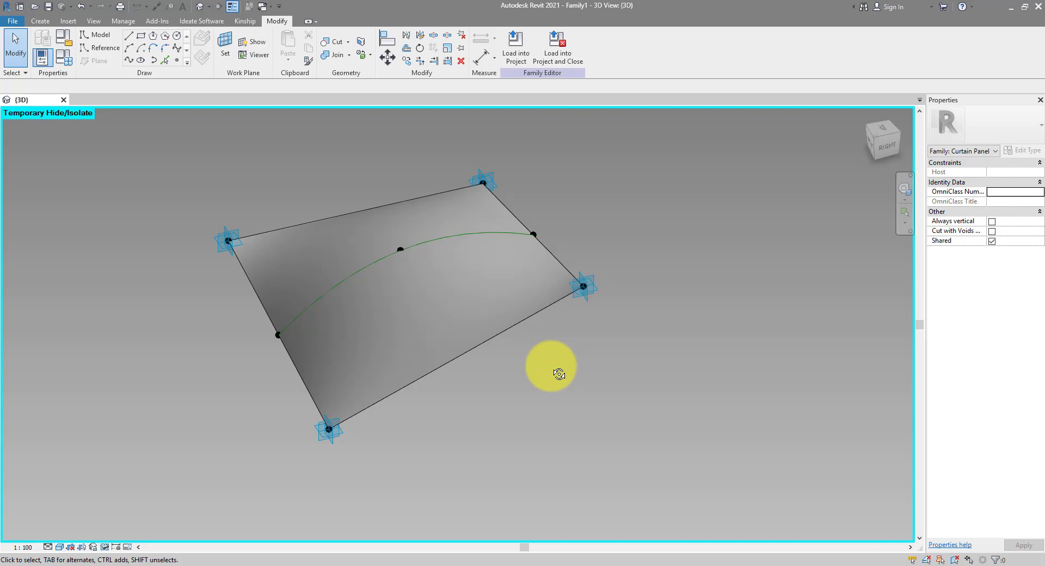
- Isolate the four perimeter reference lines of the panel in the 3D view
{"action": "key", "text": "Tab"}
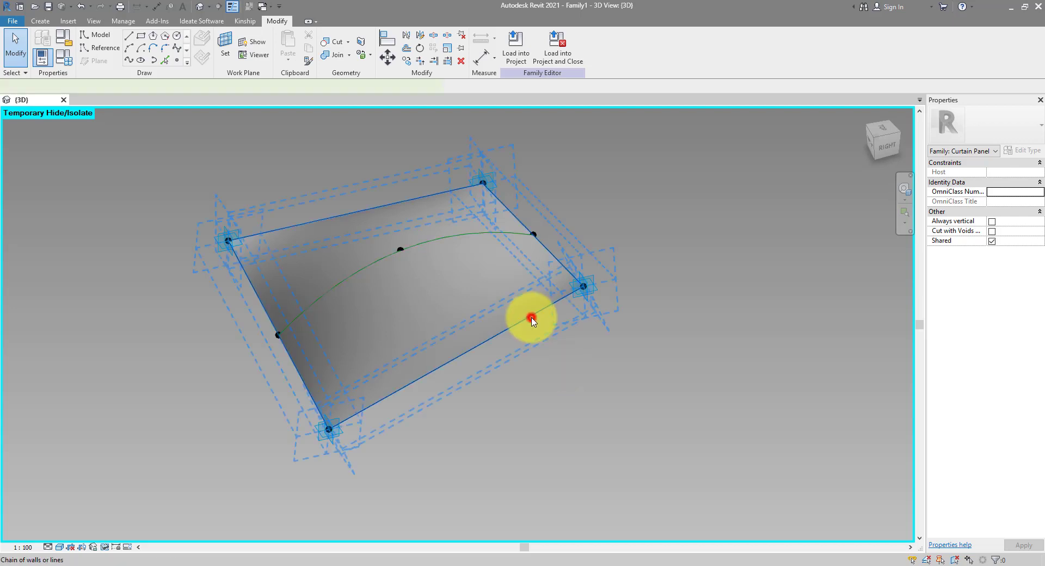
{"action": "left_click", "coordinate": [531, 318]}
{"action": "left_click", "coordinate": [104, 546]}
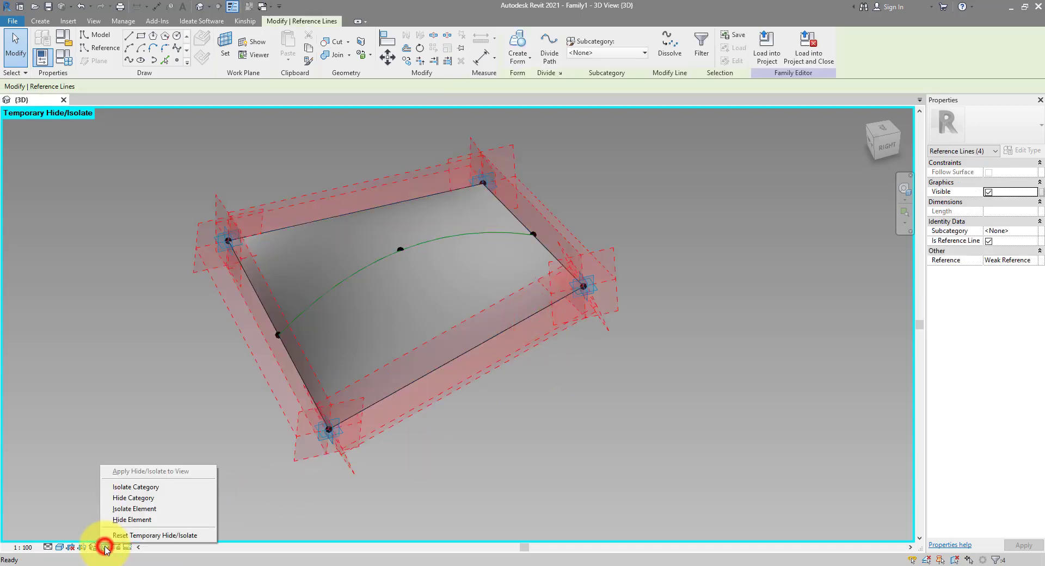
{"action": "left_click", "coordinate": [135, 508]}
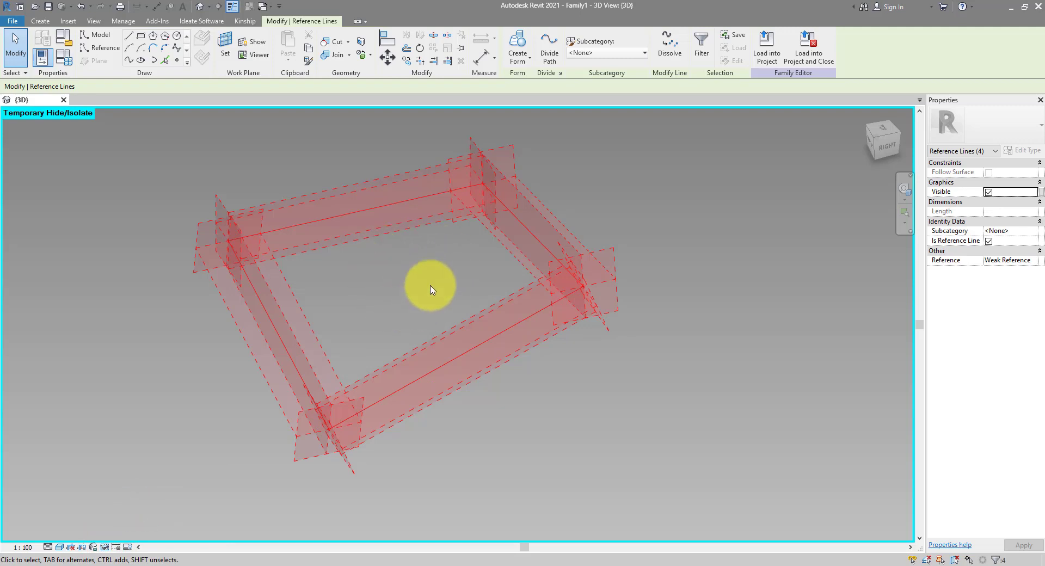
{"action": "left_click", "coordinate": [429, 289]}
- Place a reference point, drawn on face, at the middle of one long side reference line of the perimeter
{"action": "left_click", "coordinate": [178, 66]}
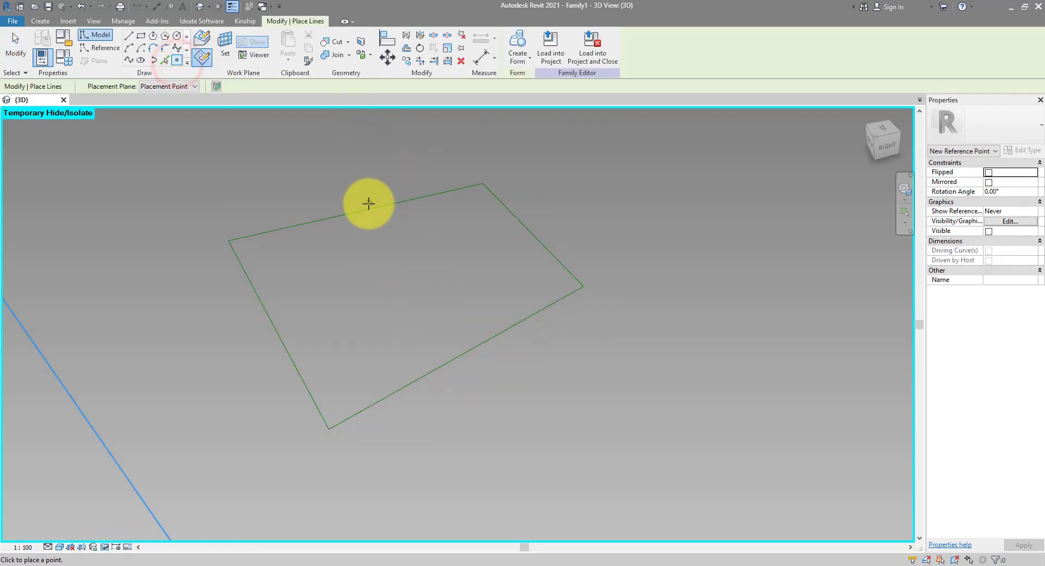
{"action": "left_click", "coordinate": [201, 37]}
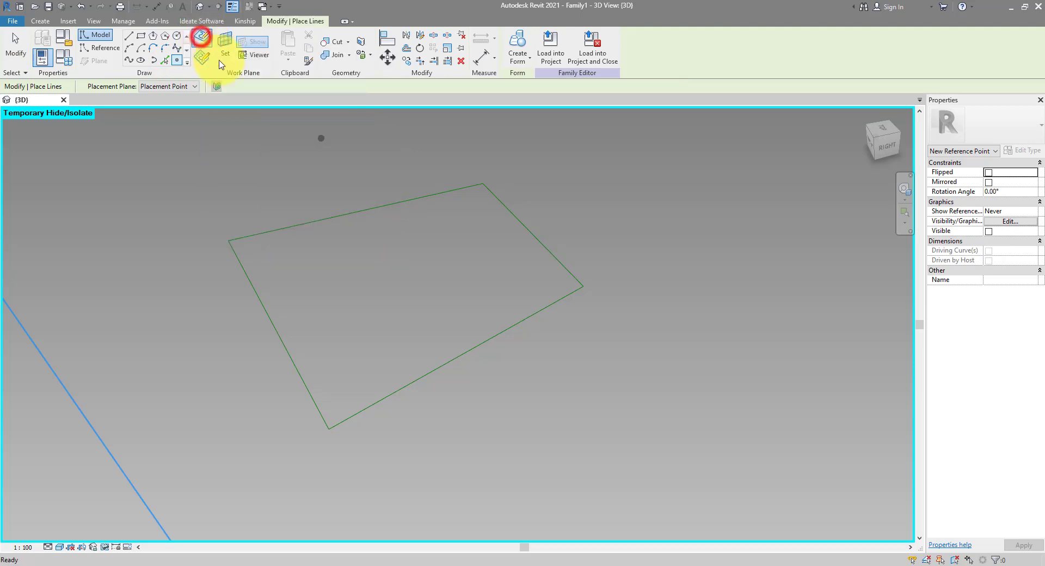
{"action": "left_click", "coordinate": [356, 212]}
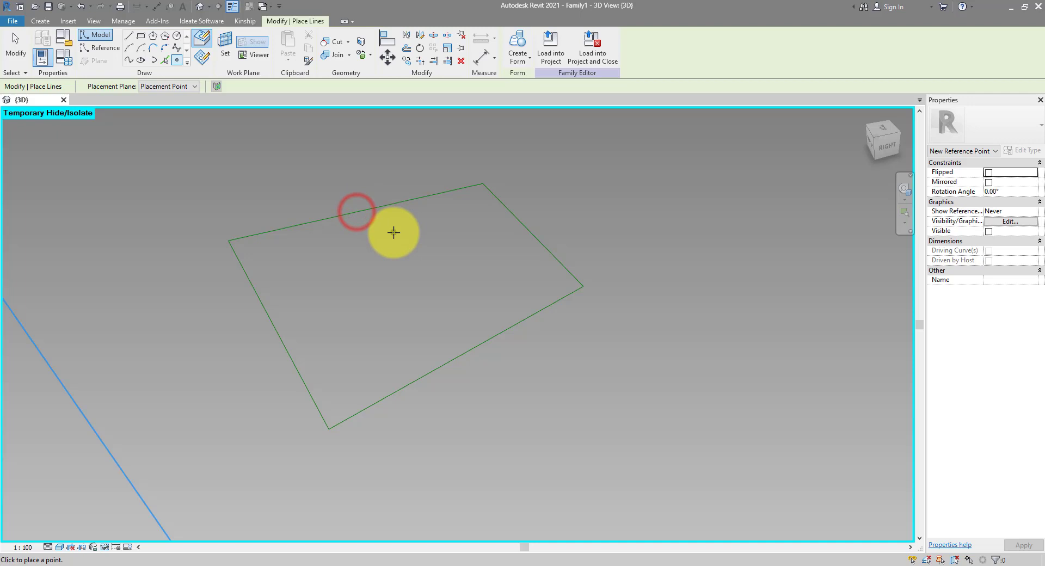
{"action": "key", "text": "Escape"}
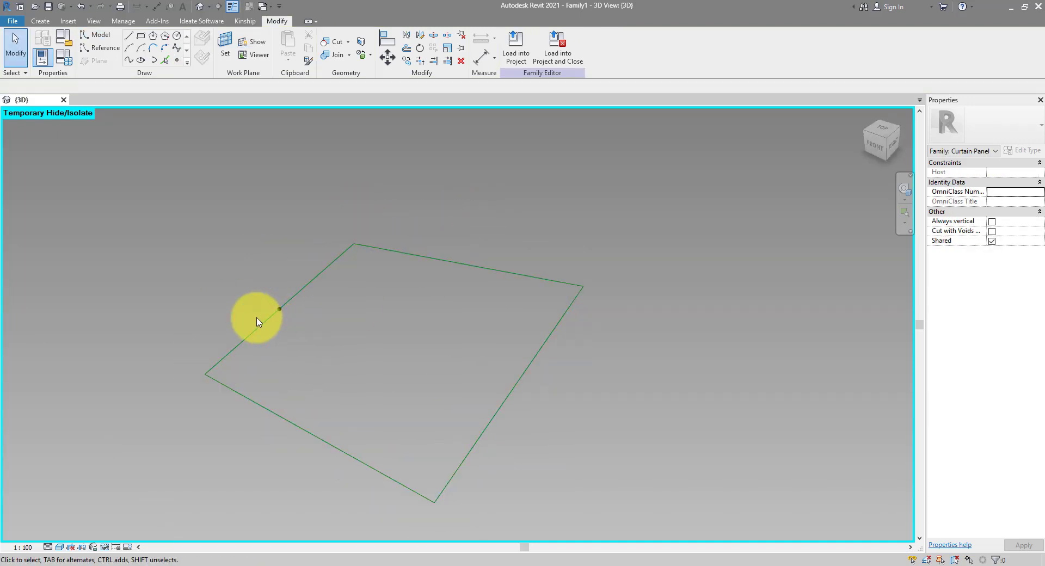
{"action": "middle_click_drag", "start_coordinate": [256, 319], "coordinate": [315, 283], "text": "shift"}
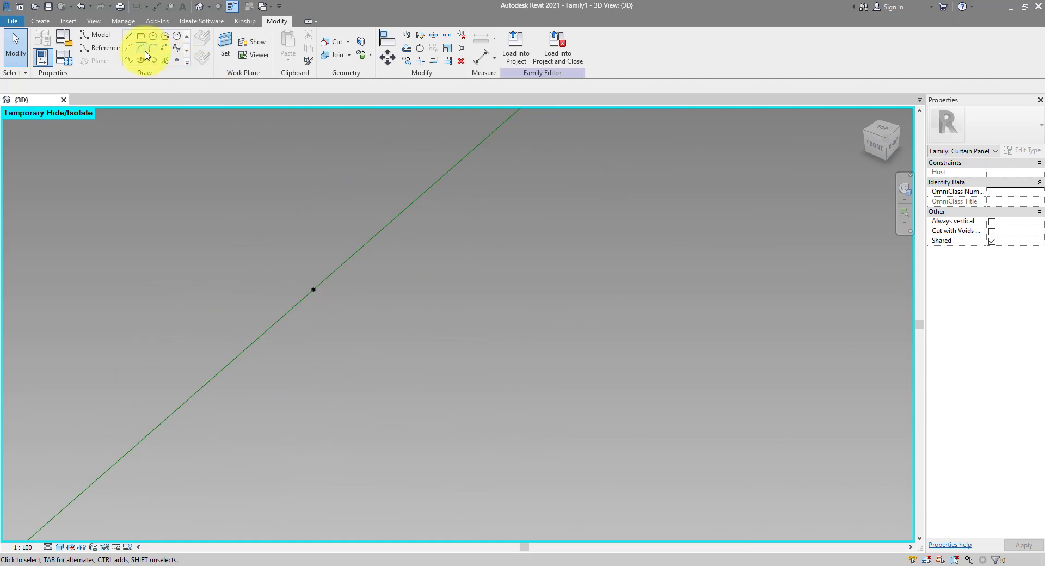
- Draw a reference-line rectangle about 175 mm wide on the reference point's work plane, starting at the point
{"action": "left_click", "coordinate": [101, 47]}
{"action": "left_click", "coordinate": [141, 37]}
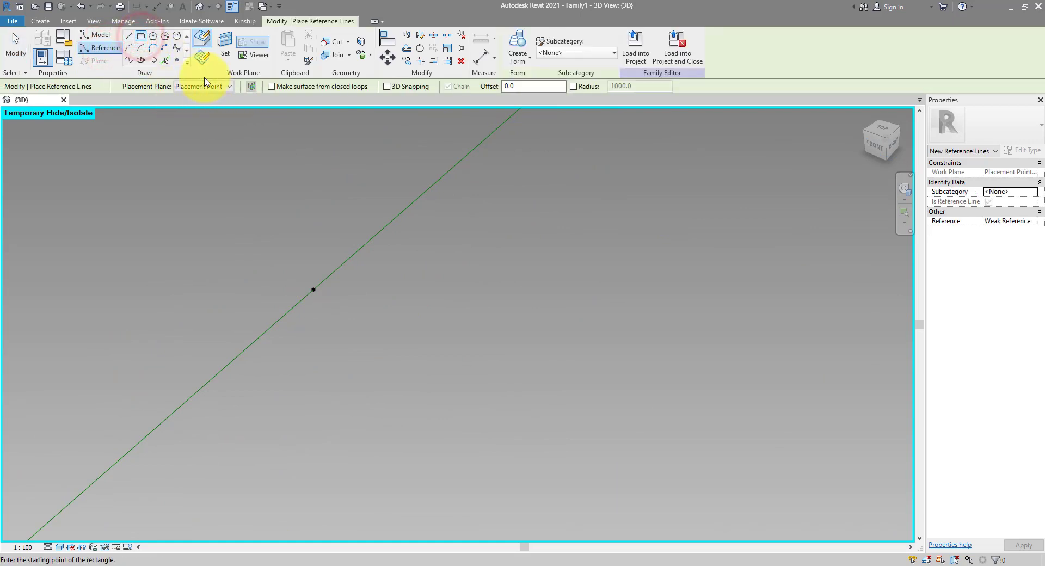
{"action": "left_click", "coordinate": [201, 56]}
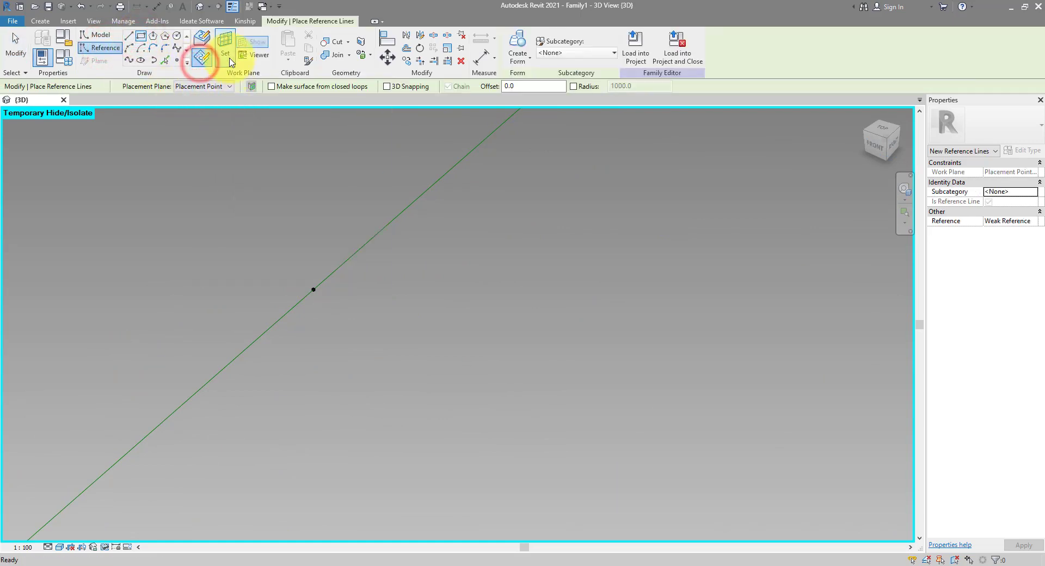
{"action": "left_click", "coordinate": [228, 54]}
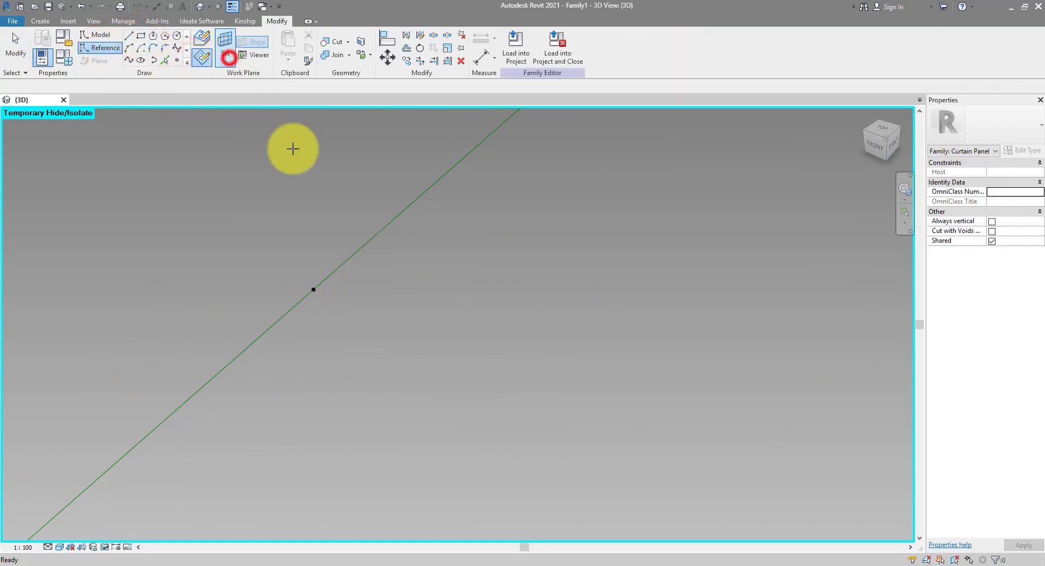
{"action": "left_click", "coordinate": [313, 289]}
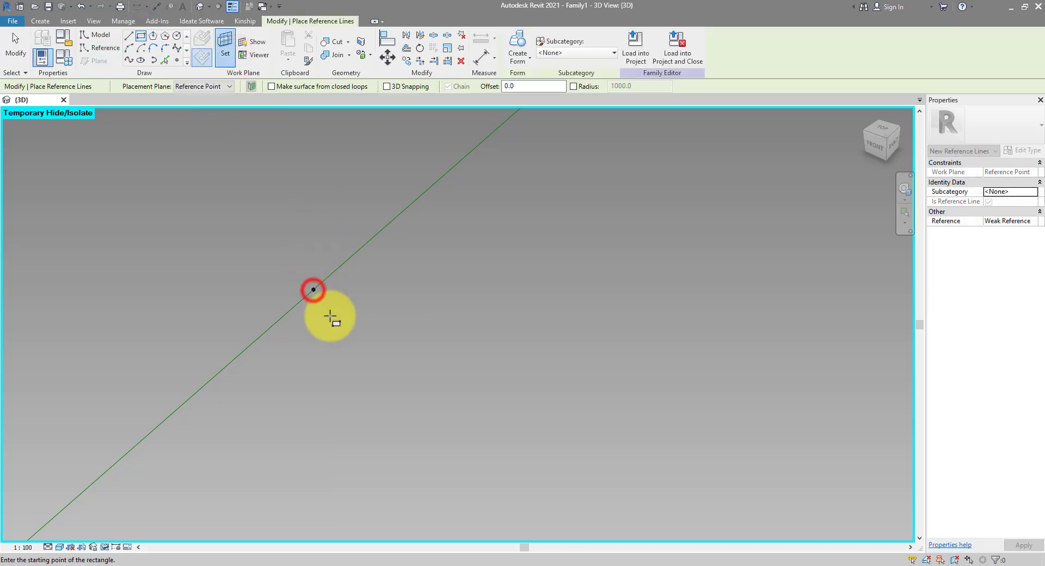
{"action": "left_click", "coordinate": [313, 290]}
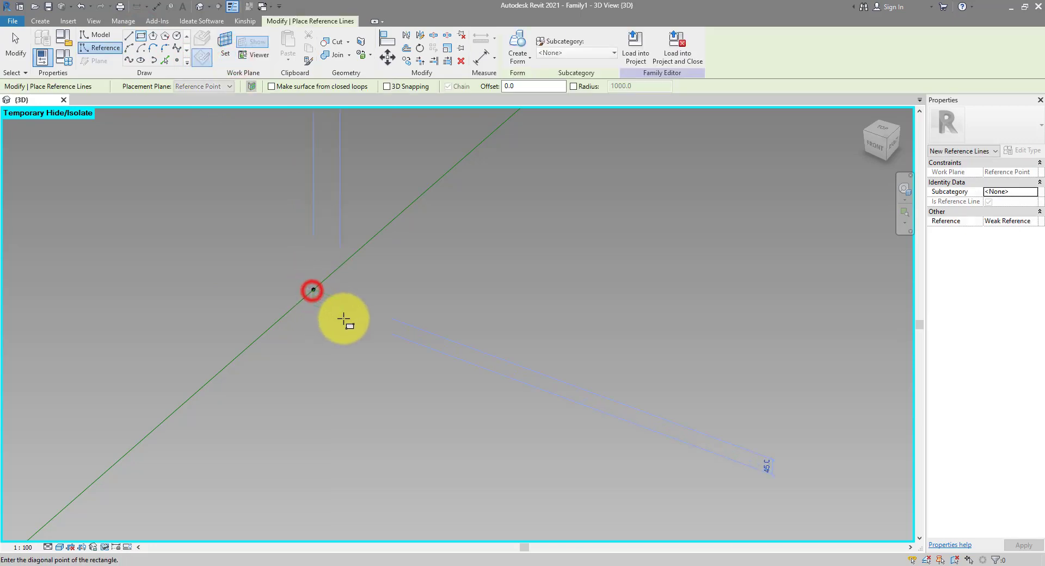
{"action": "left_click", "coordinate": [375, 344]}
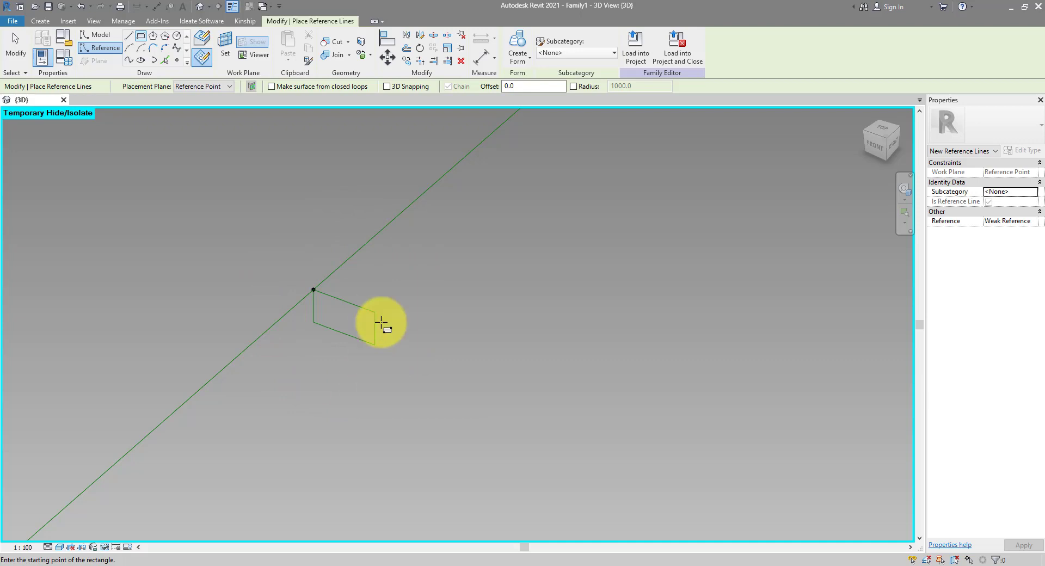
{"action": "key", "text": "Escape"}
{"action": "key", "text": "Escape"}
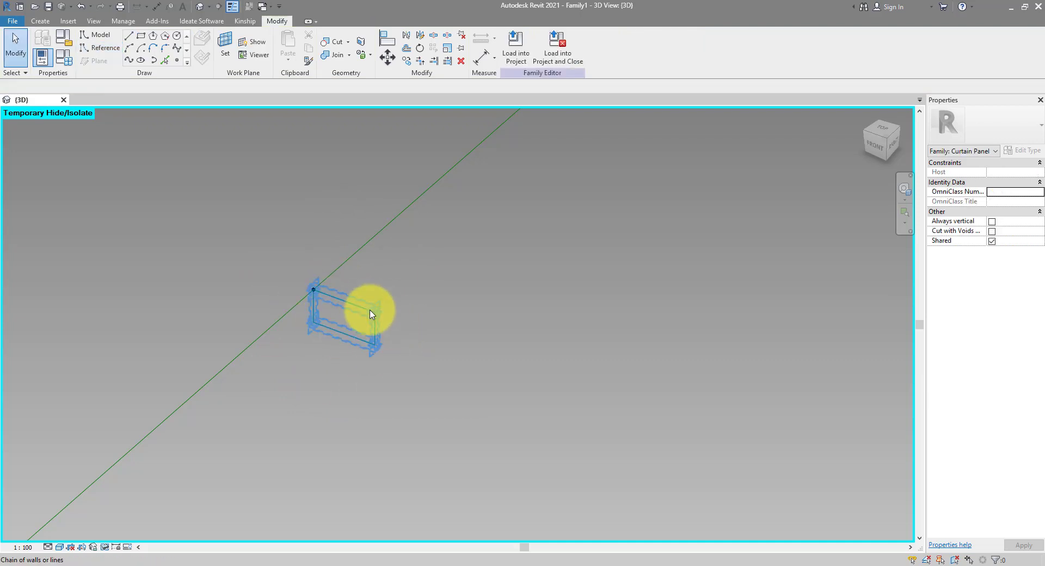
- Move the whole reference rectangle so that it surrounds the reference point on the long perimeter line
{"action": "left_click", "coordinate": [364, 309]}
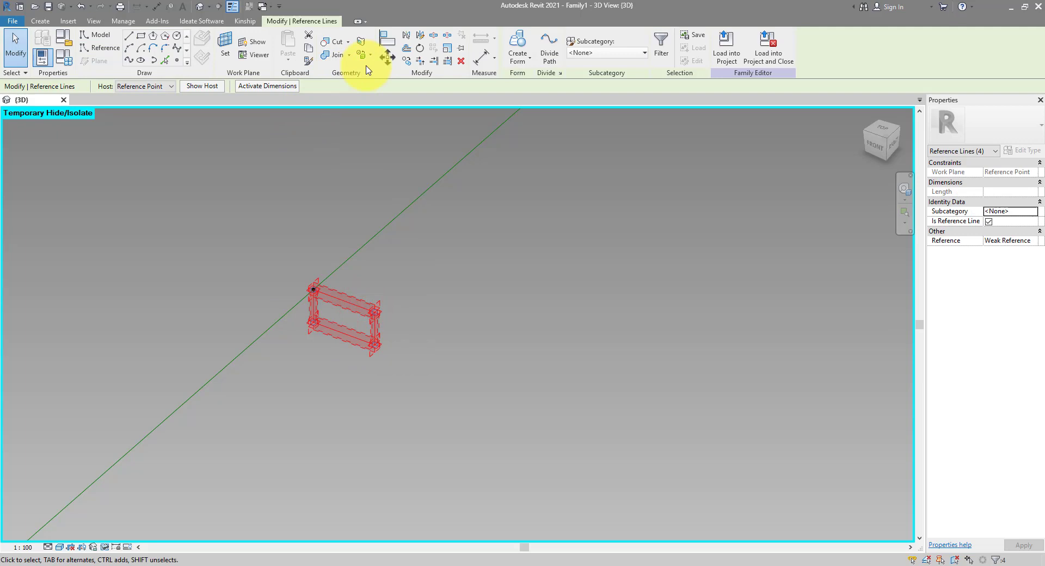
{"action": "left_click", "coordinate": [339, 314]}
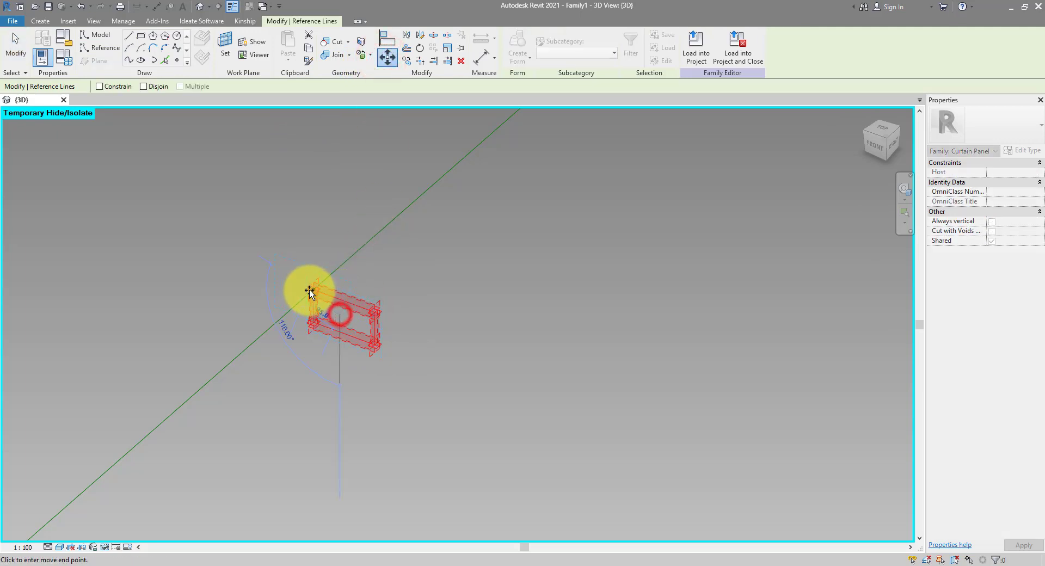
{"action": "left_click", "coordinate": [311, 289]}
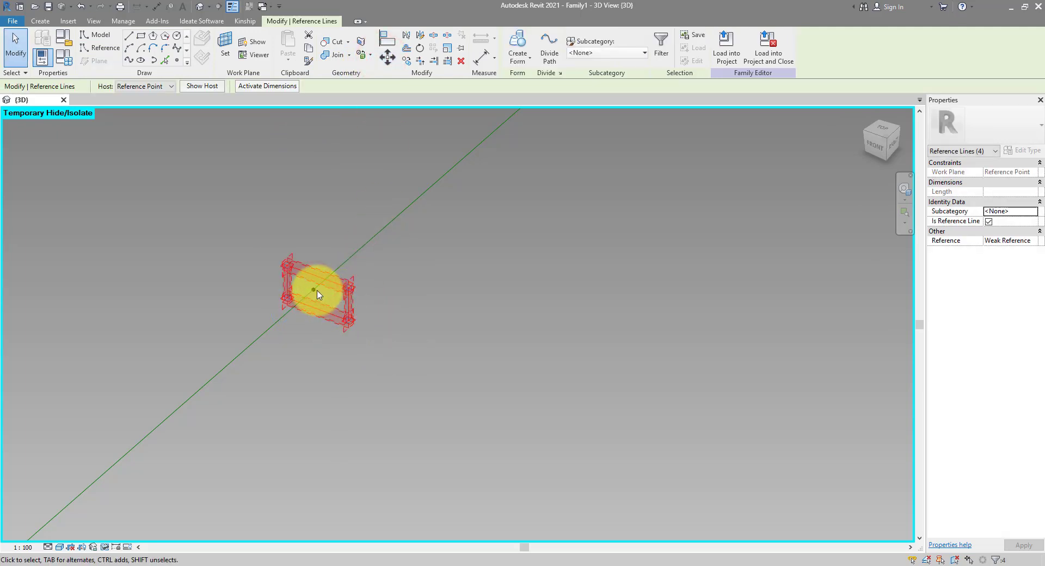
{"action": "key", "text": "Escape"}
{"action": "left_click", "coordinate": [322, 299]}
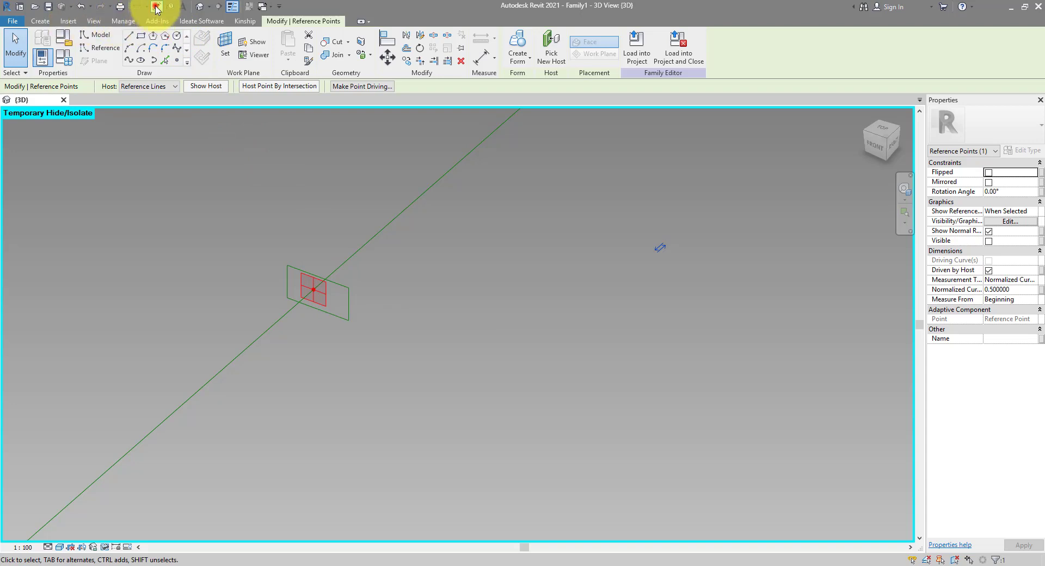
- Place a continuous aligned dimension from one upright side of the rectangle through the reference point to the opposite side
{"action": "left_click", "coordinate": [156, 7]}
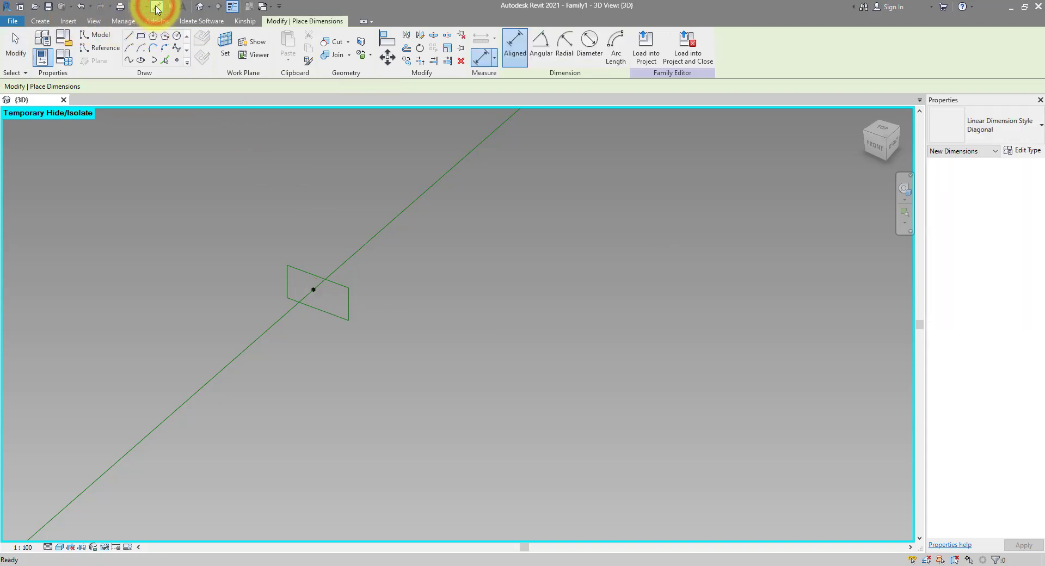
{"action": "left_click", "coordinate": [286, 275]}
{"action": "left_click", "coordinate": [315, 293]}
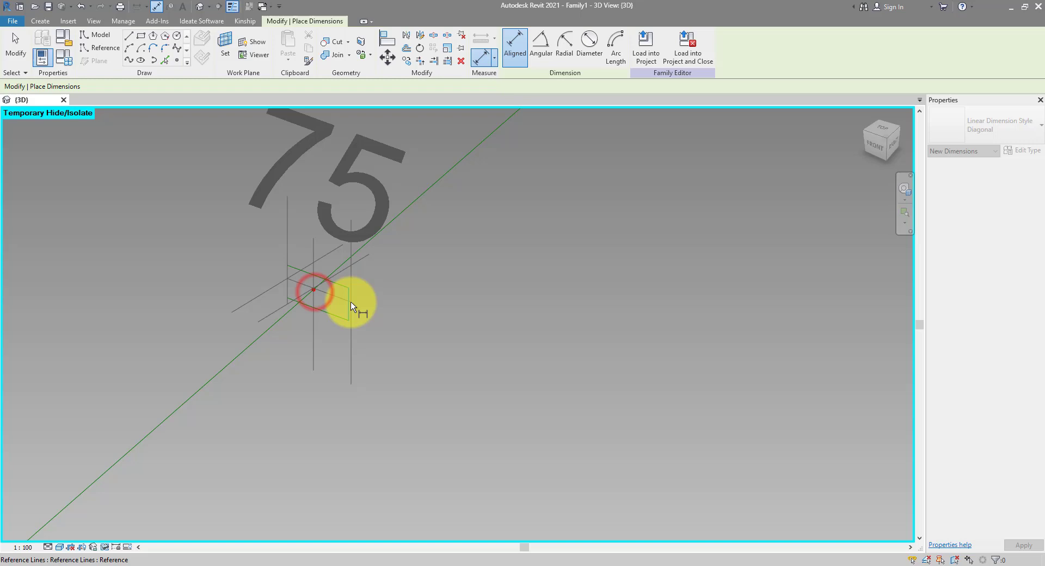
{"action": "left_click", "coordinate": [351, 305]}
{"action": "scroll", "coordinate": [354, 327], "scroll_direction": "down", "scroll_amount": 3}
{"action": "left_click", "coordinate": [282, 303]}
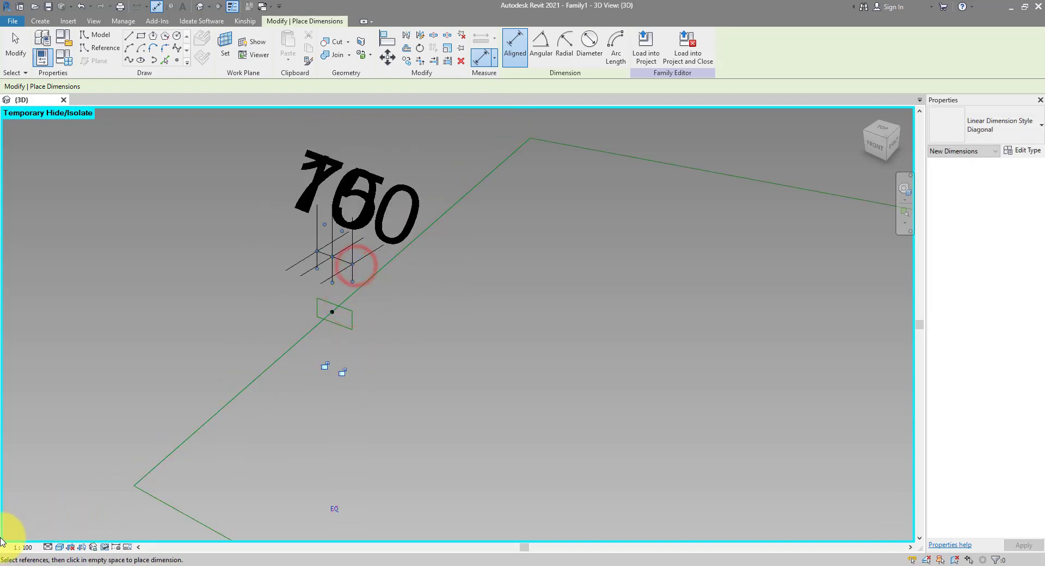
- Set the view scale to 1:10 and dimension the rectangle's overall width above the two-segment dimension
{"action": "left_click", "coordinate": [23, 547]}
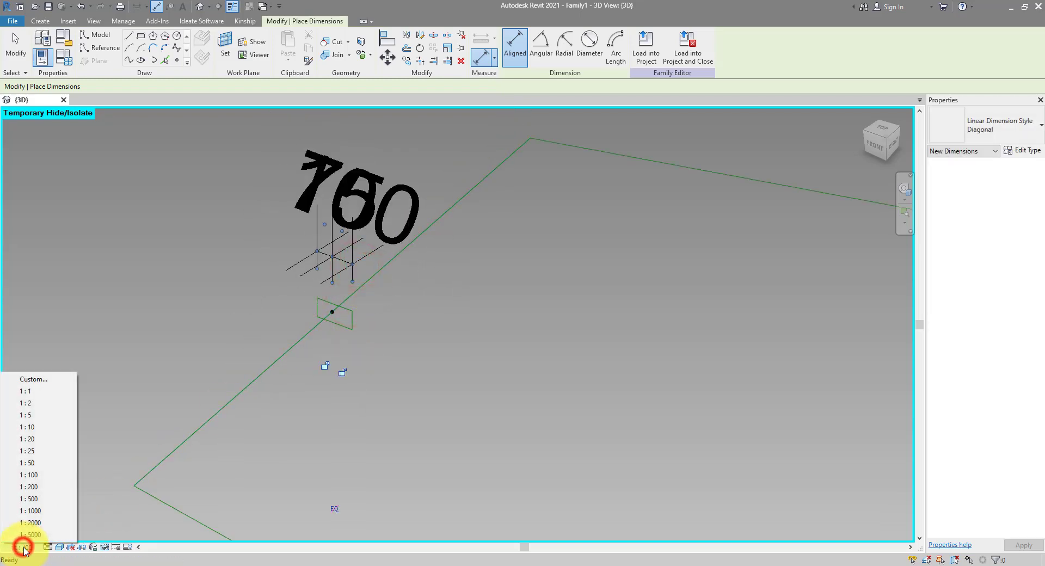
{"action": "left_click", "coordinate": [41, 427]}
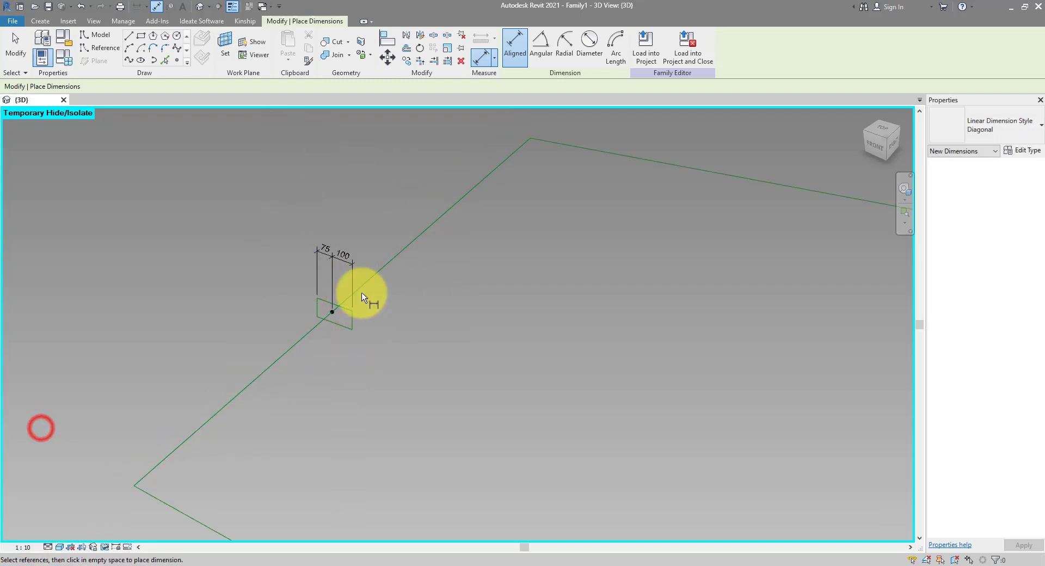
{"action": "left_click", "coordinate": [317, 304]}
{"action": "left_click", "coordinate": [349, 319]}
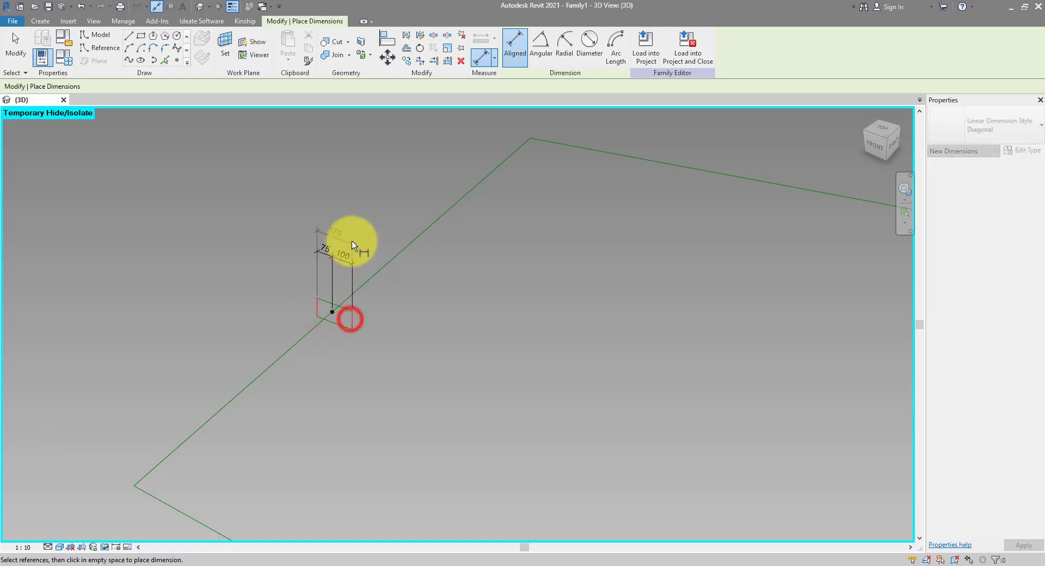
{"action": "left_click", "coordinate": [349, 233]}
{"action": "key", "text": "Escape"}
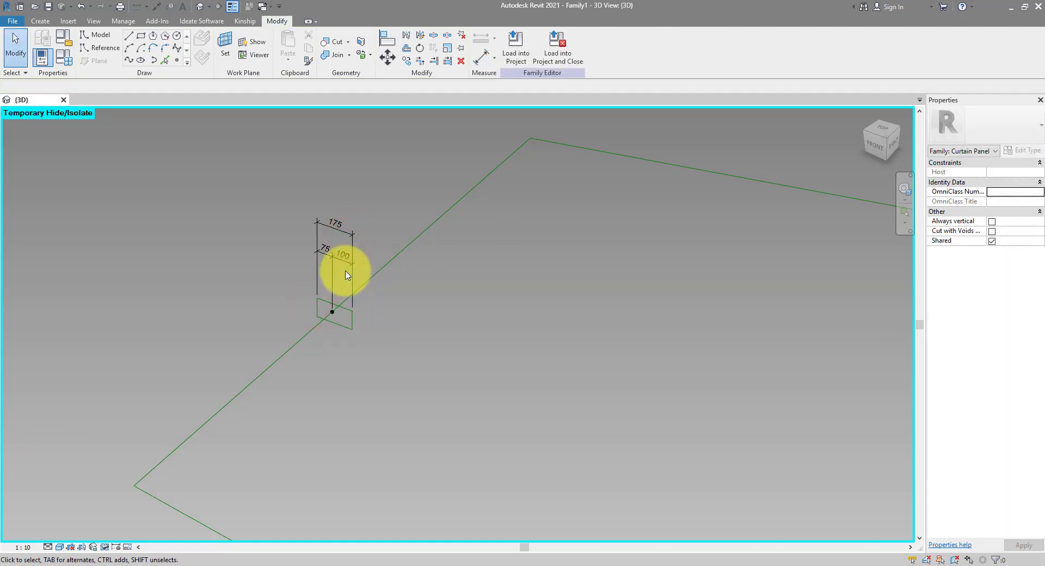
- Try to apply the equality constraint to the two-segment dimension, cancel it and delete that dimension string
{"action": "left_click", "coordinate": [341, 262]}
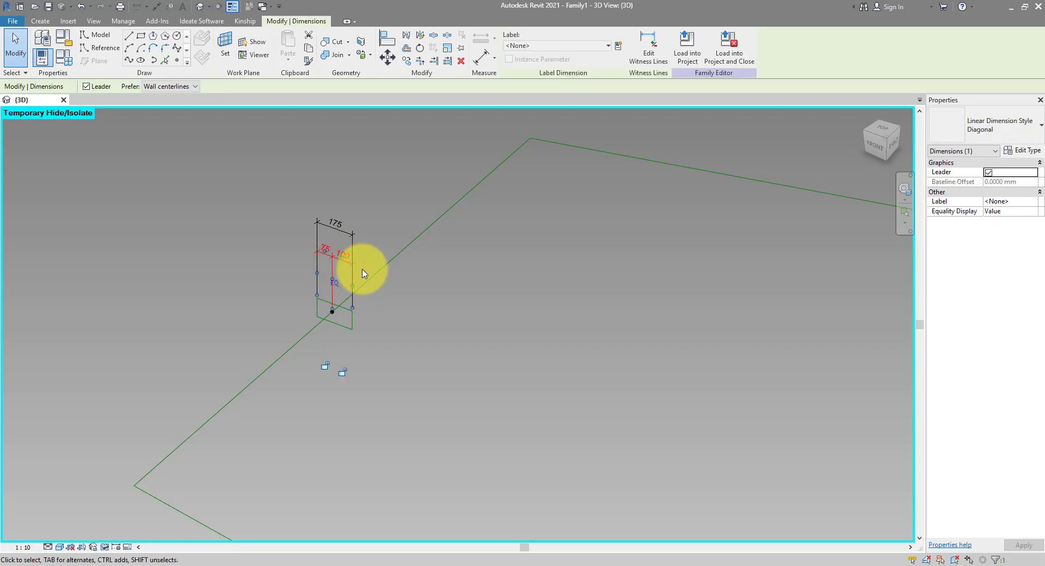
{"action": "left_click", "coordinate": [334, 283]}
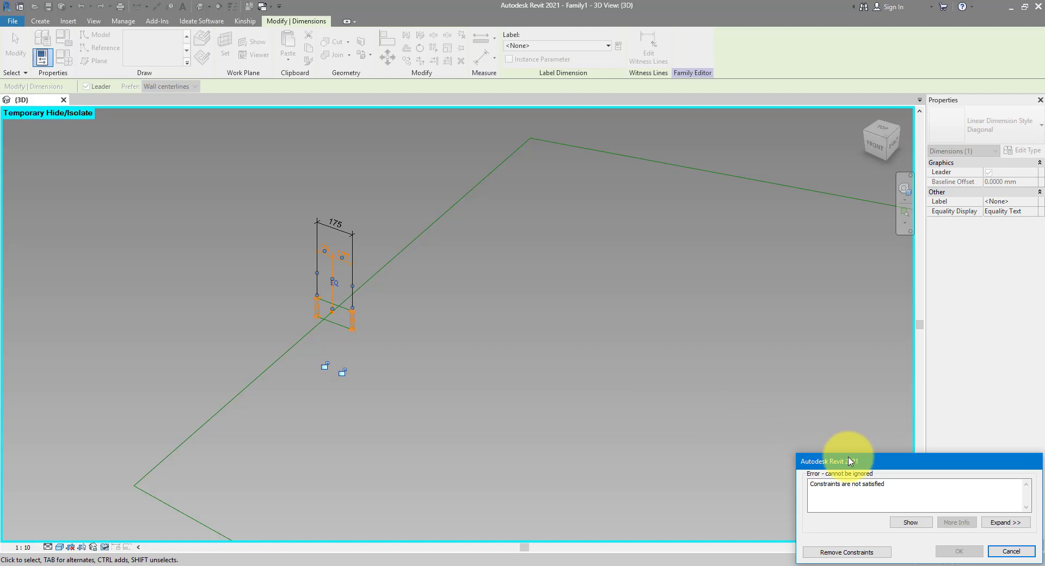
{"action": "left_click_drag", "start_coordinate": [847, 461], "coordinate": [455, 272]}
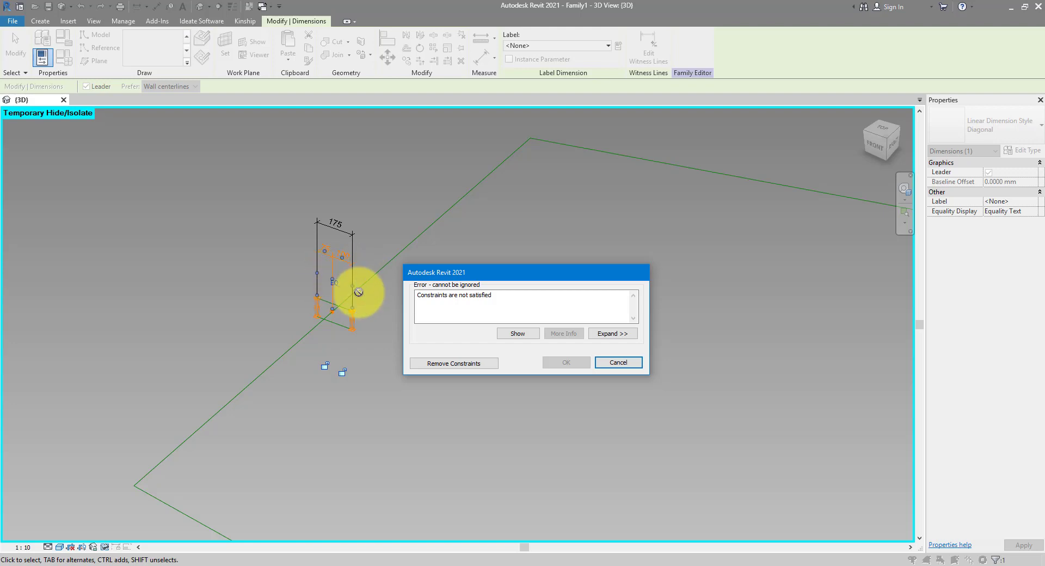
{"action": "left_click", "coordinate": [611, 363]}
{"action": "left_click", "coordinate": [342, 261]}
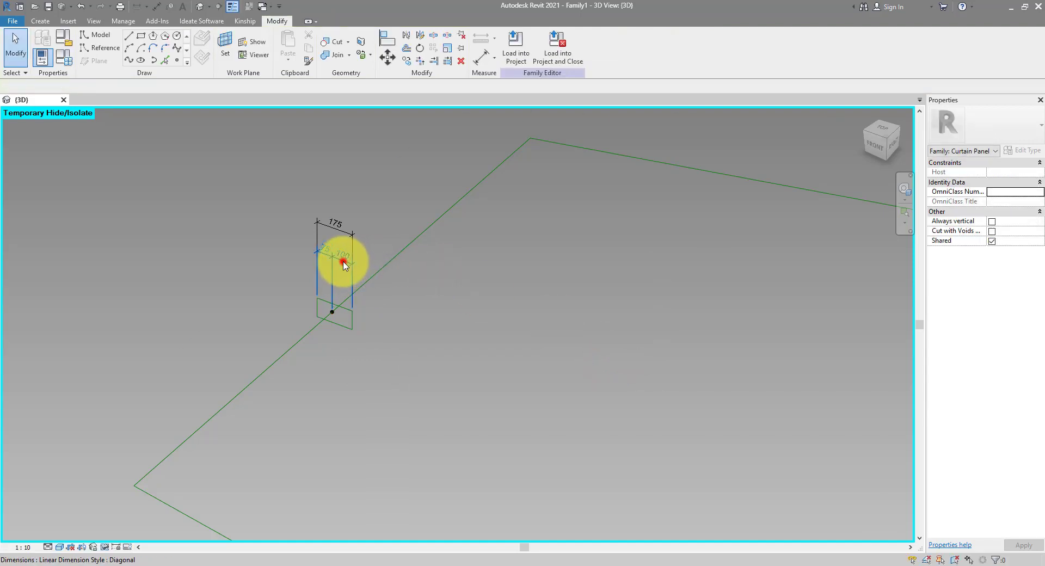
{"action": "key", "text": "Delete"}
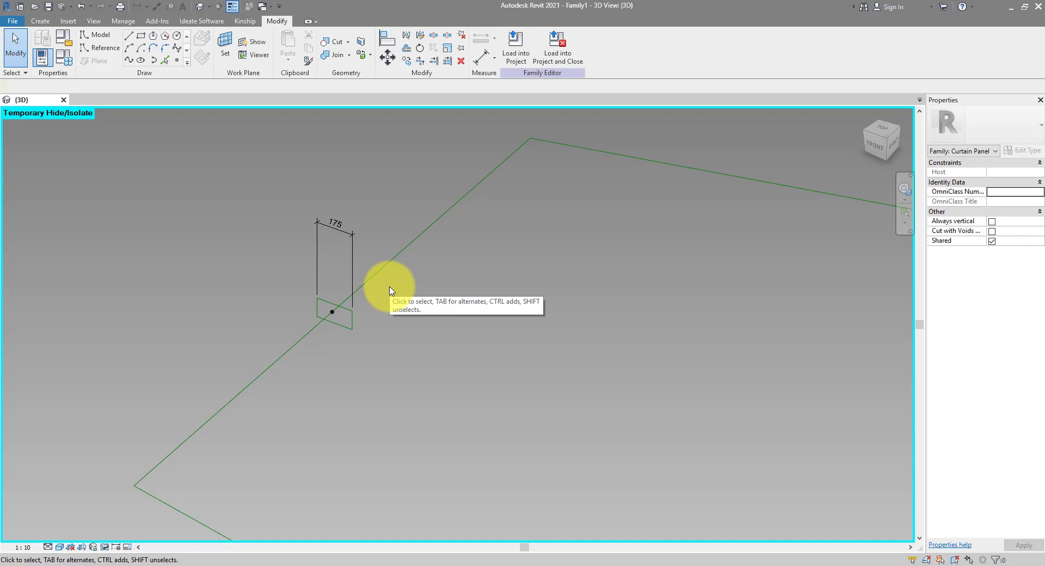
- Place two separate aligned dimensions, one from each upright side of the rectangle to the reference point
{"action": "left_click", "coordinate": [156, 6]}
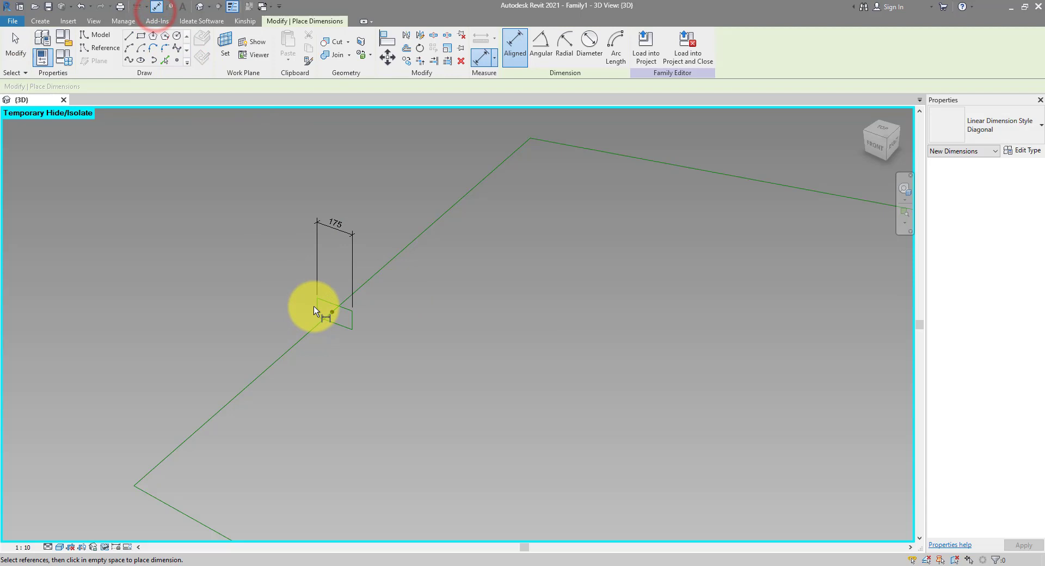
{"action": "left_click", "coordinate": [331, 312]}
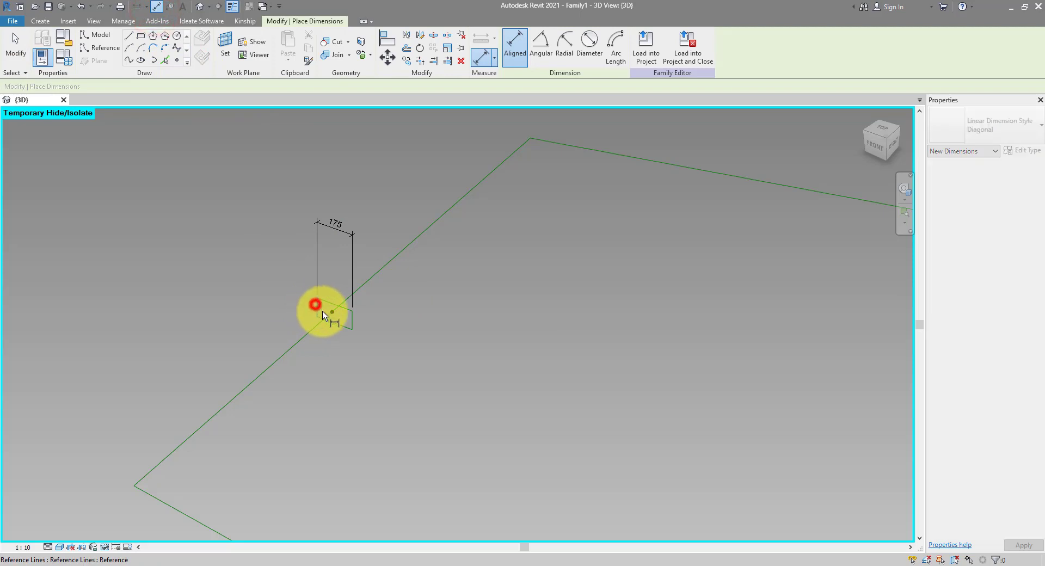
{"action": "left_click", "coordinate": [332, 252]}
{"action": "left_click", "coordinate": [353, 316]}
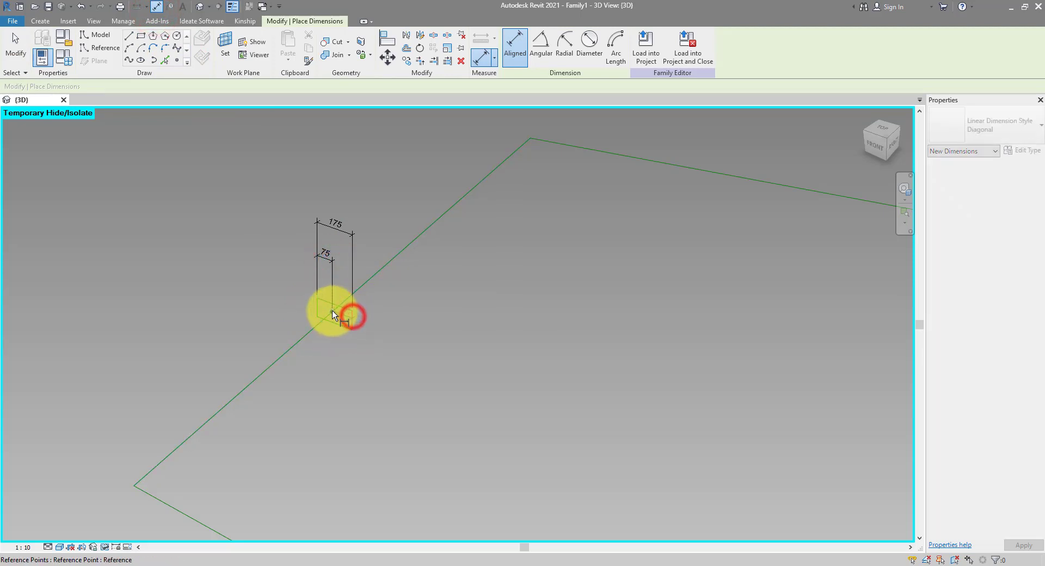
{"action": "left_click", "coordinate": [332, 311]}
{"action": "left_click", "coordinate": [345, 272]}
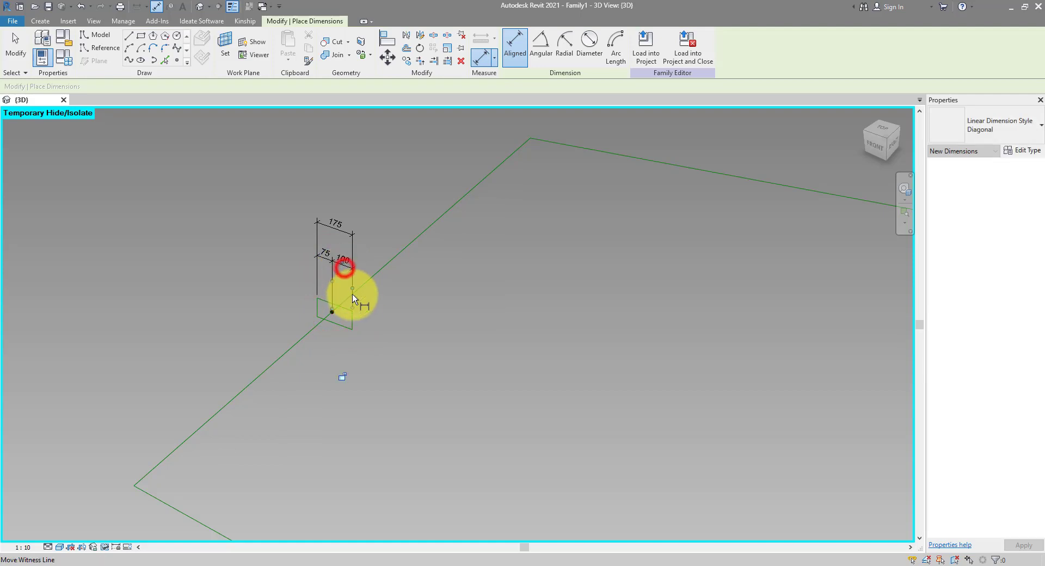
{"action": "key", "text": "Escape"}
{"action": "key", "text": "Escape"}
- Label the 75 mm dimension with a new family type parameter named ProfileWidth1
{"action": "scroll", "coordinate": [329, 264], "scroll_direction": "up", "scroll_amount": 3}
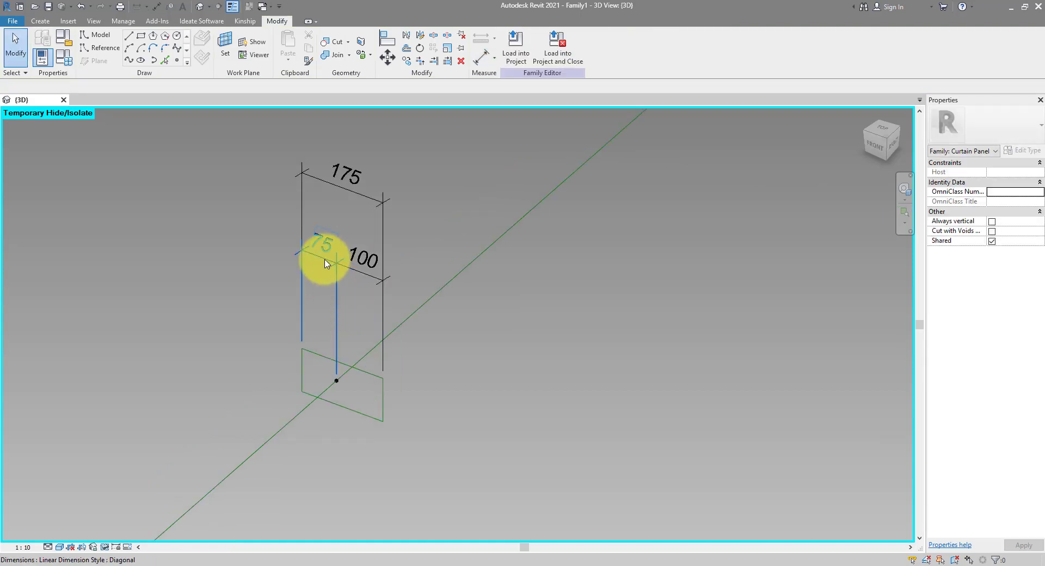
{"action": "left_click", "coordinate": [325, 263]}
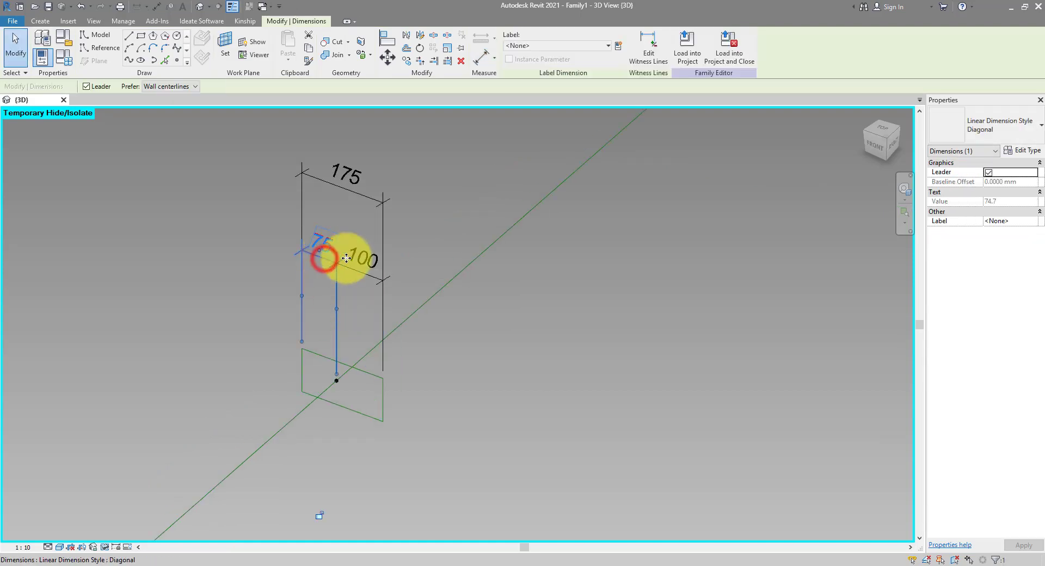
{"action": "left_click", "coordinate": [618, 45]}
{"action": "left_click_drag", "start_coordinate": [660, 136], "coordinate": [595, 136]}
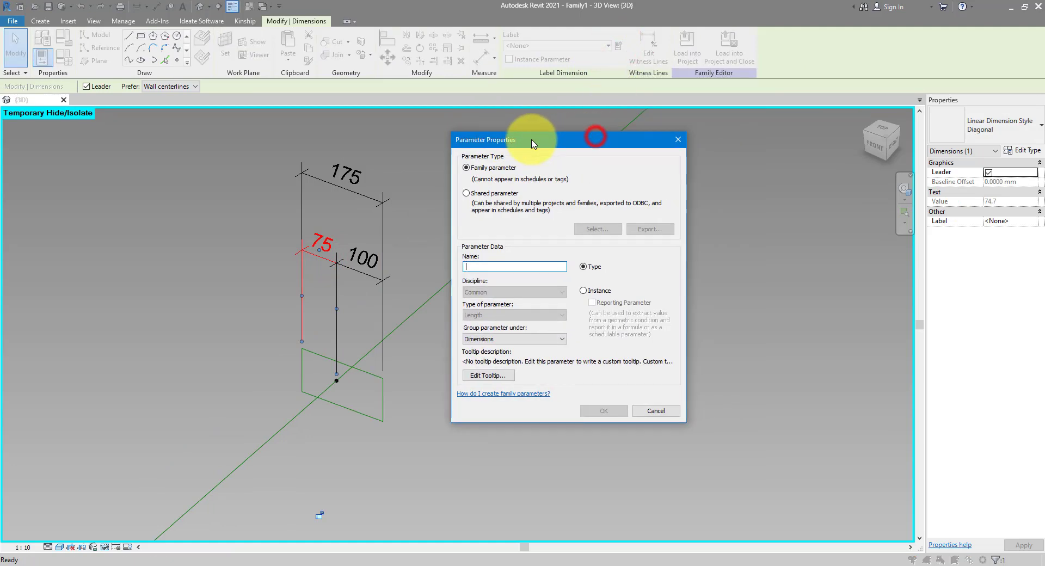
{"action": "type", "text": "ProfileWidth1"}
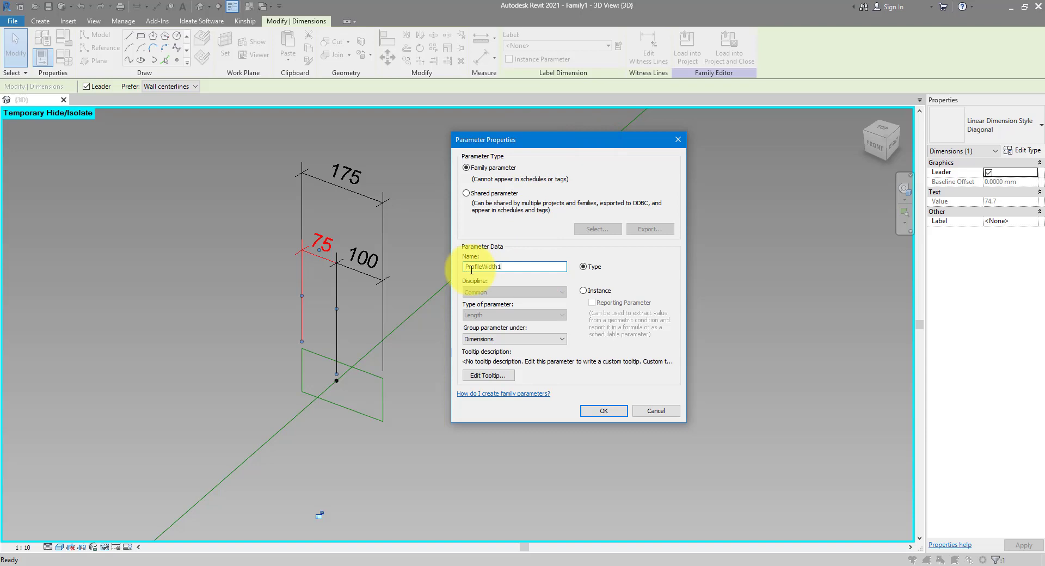
{"action": "left_click", "coordinate": [598, 410]}
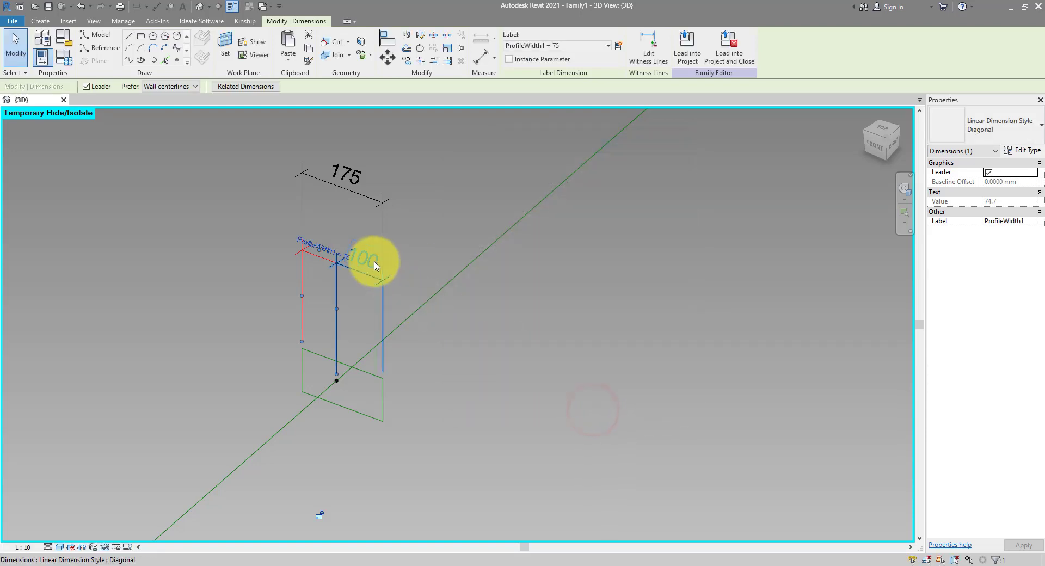
- Label the 100 mm dimension with a new family type parameter named ProfileWidth2
{"action": "left_click", "coordinate": [374, 266]}
{"action": "left_click", "coordinate": [618, 46]}
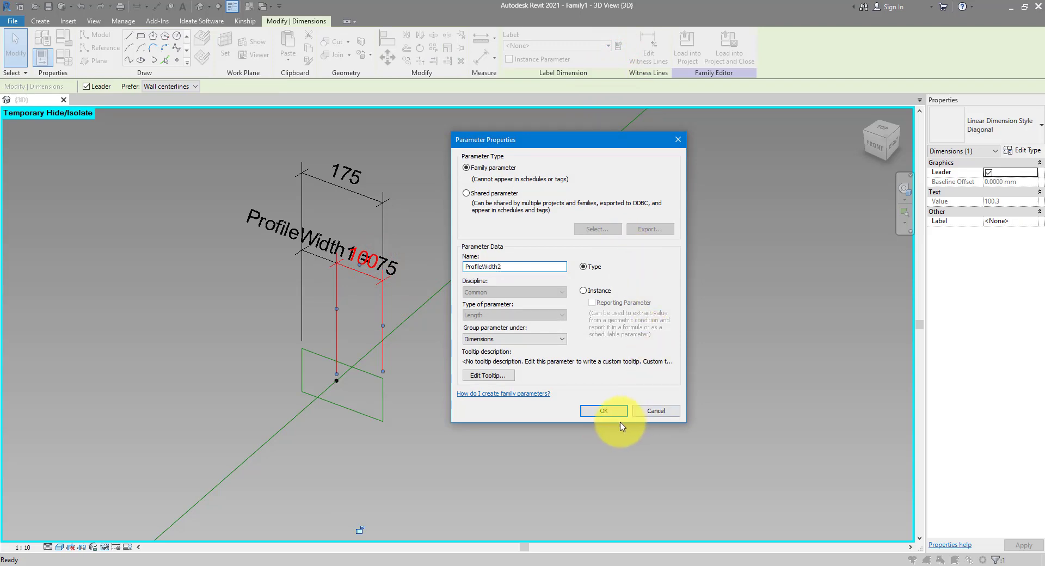
{"action": "left_click", "coordinate": [604, 410]}
{"action": "left_click", "coordinate": [449, 232]}
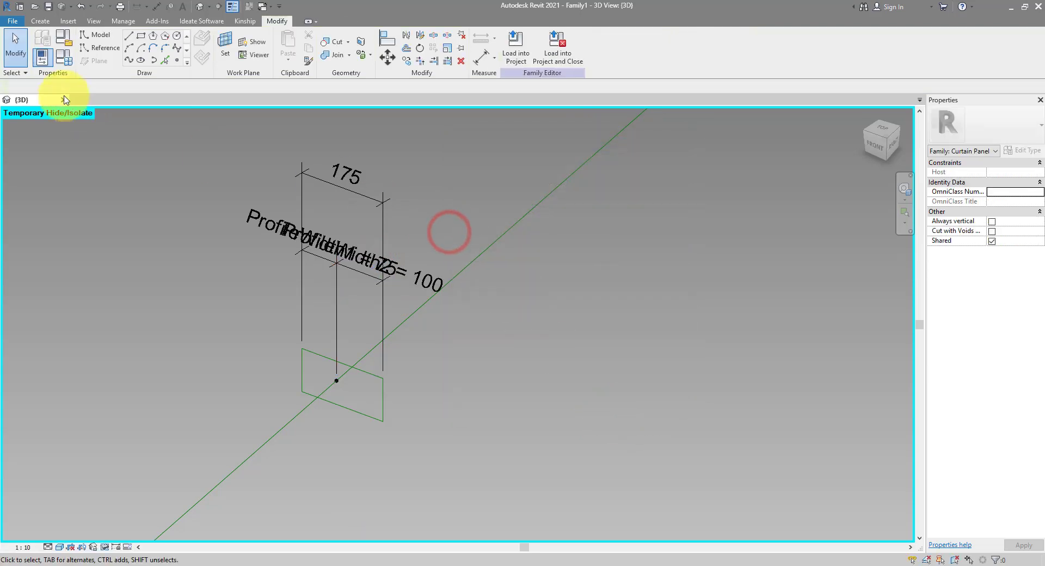
- Set ProfileWidth1's formula to ProfileWidth2 and the profile width value to 10 mm in the family types
{"action": "left_click", "coordinate": [63, 58]}
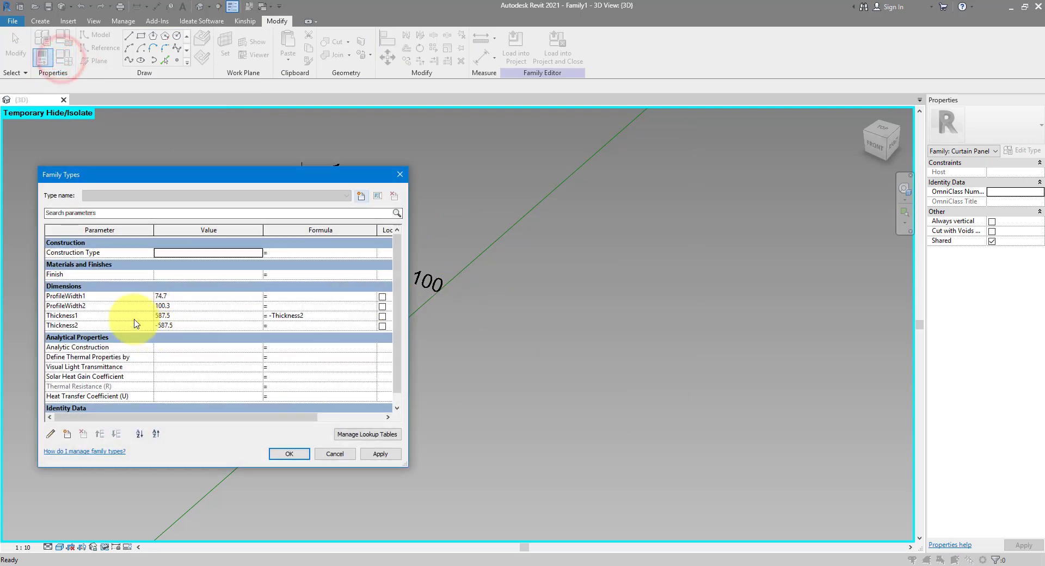
{"action": "left_click", "coordinate": [96, 305]}
{"action": "left_click", "coordinate": [309, 296]}
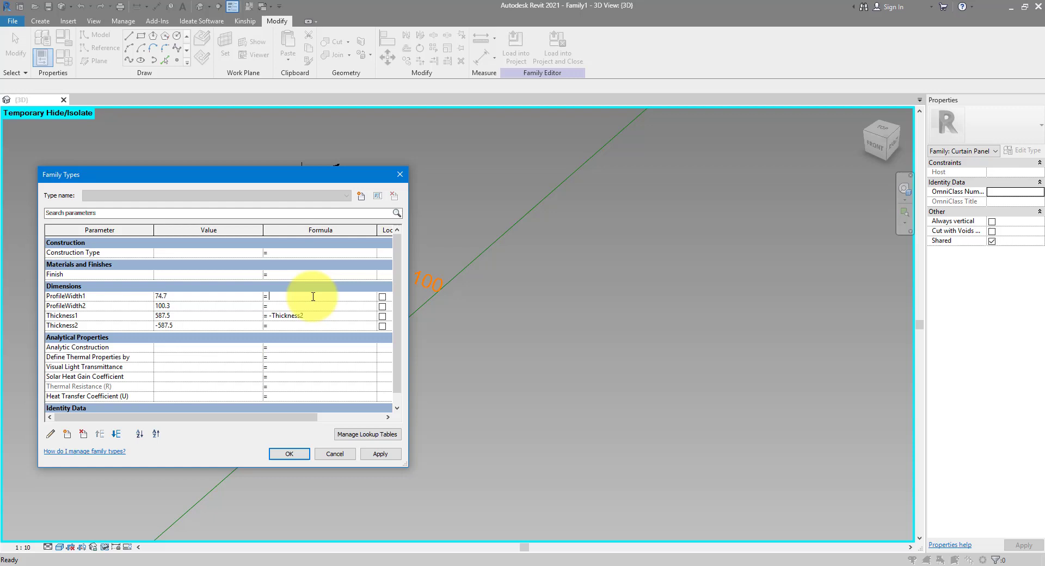
{"action": "key", "text": "Tab"}
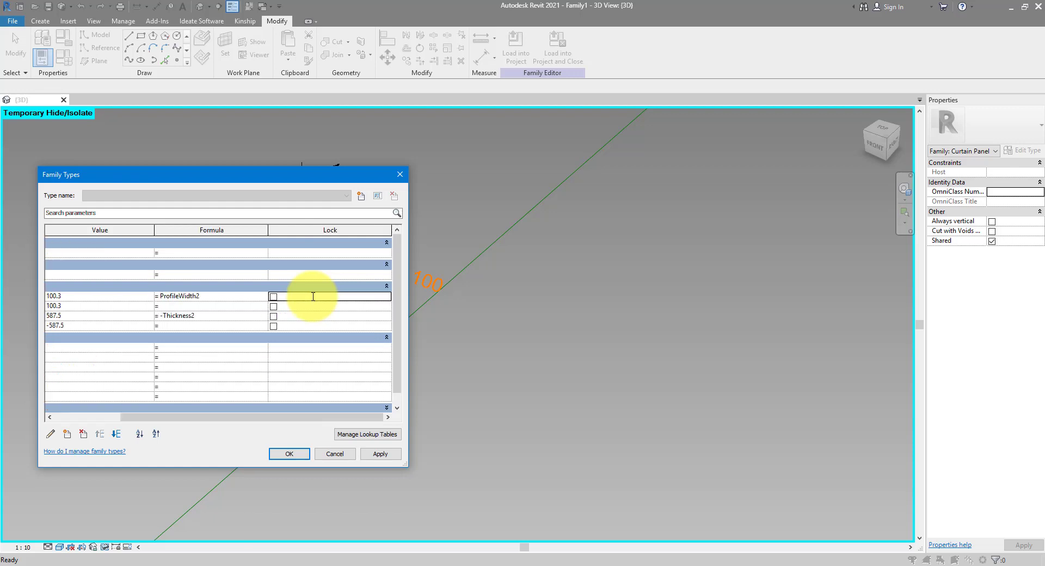
{"action": "left_click", "coordinate": [132, 296]}
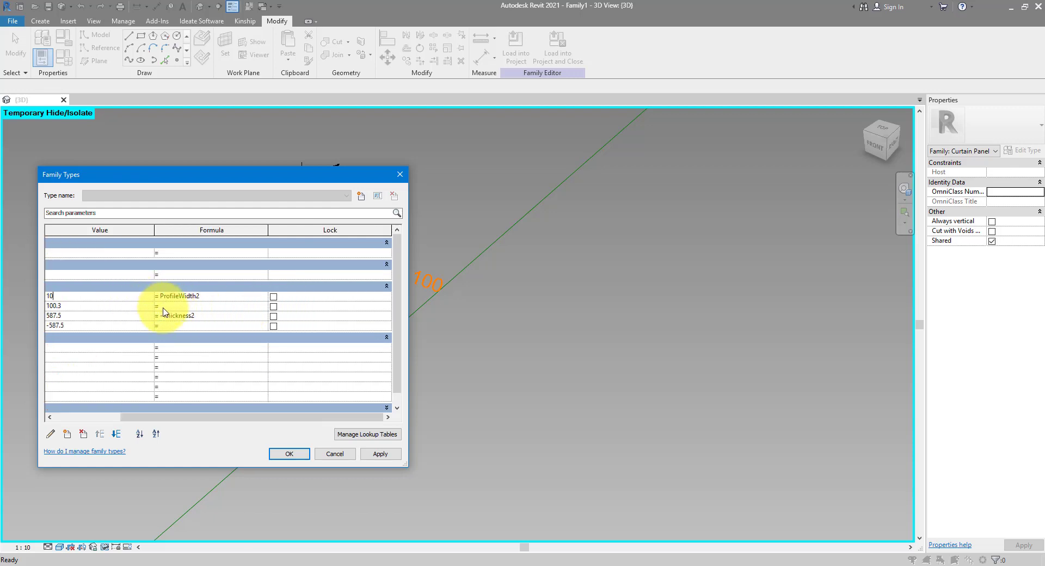
{"action": "left_click", "coordinate": [289, 453]}
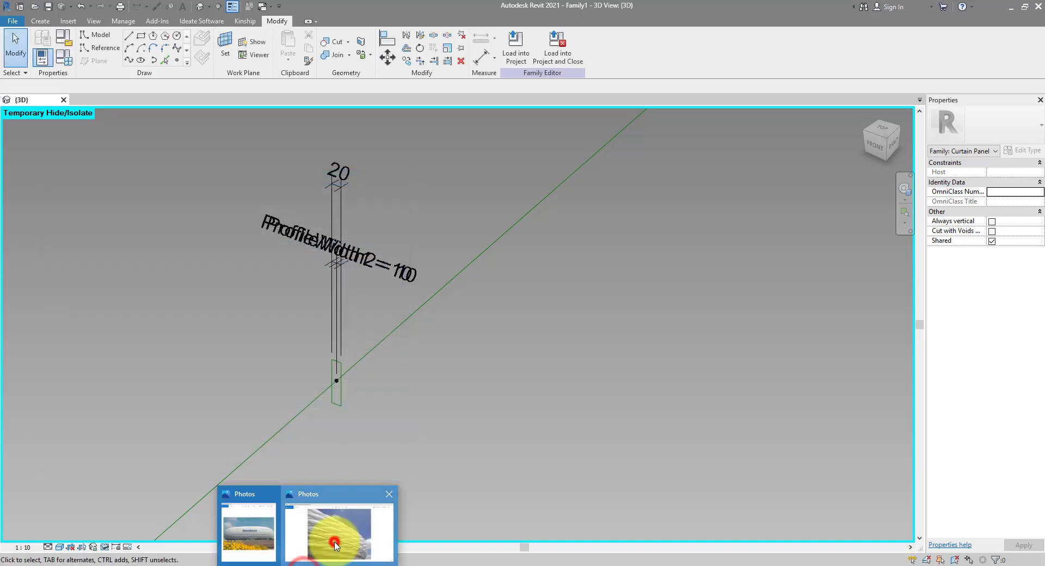
- Switch to Photos, examine the frame lines between cushions in the Allianz Arena picture, and return to Revit
{"action": "left_click", "coordinate": [334, 542]}
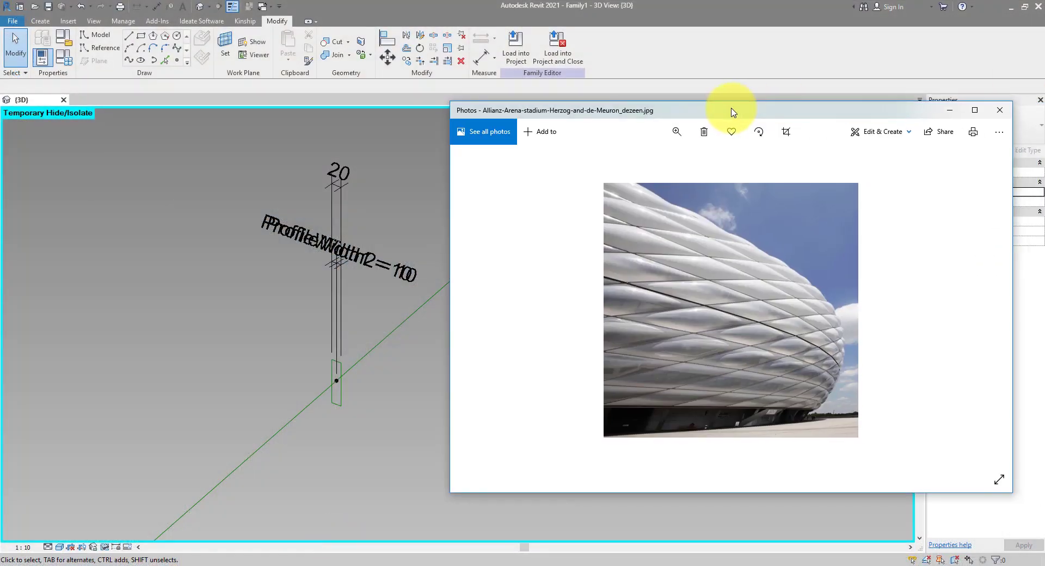
{"action": "double_click", "coordinate": [728, 104]}
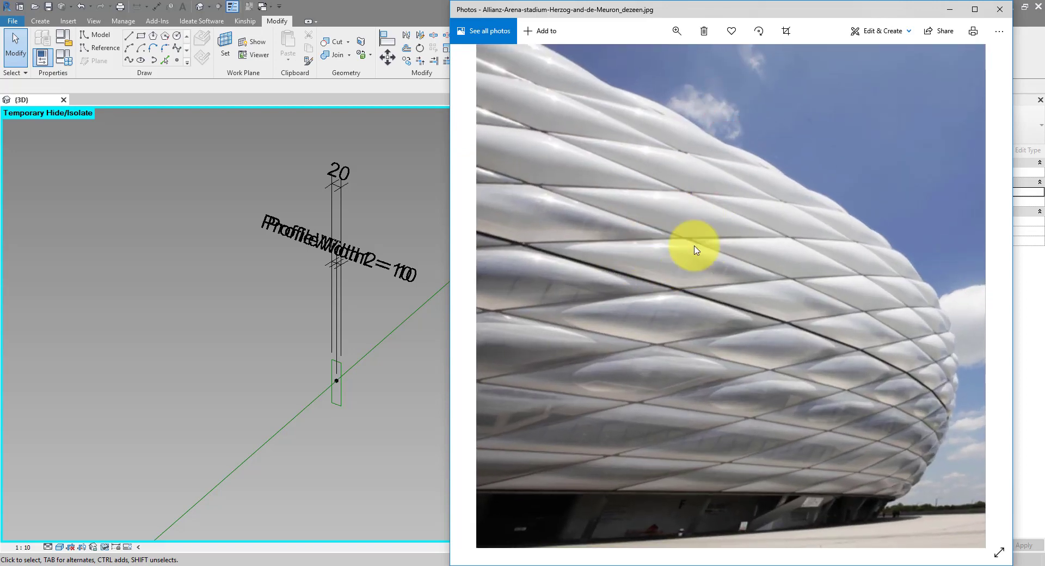
{"action": "left_click", "coordinate": [373, 8]}
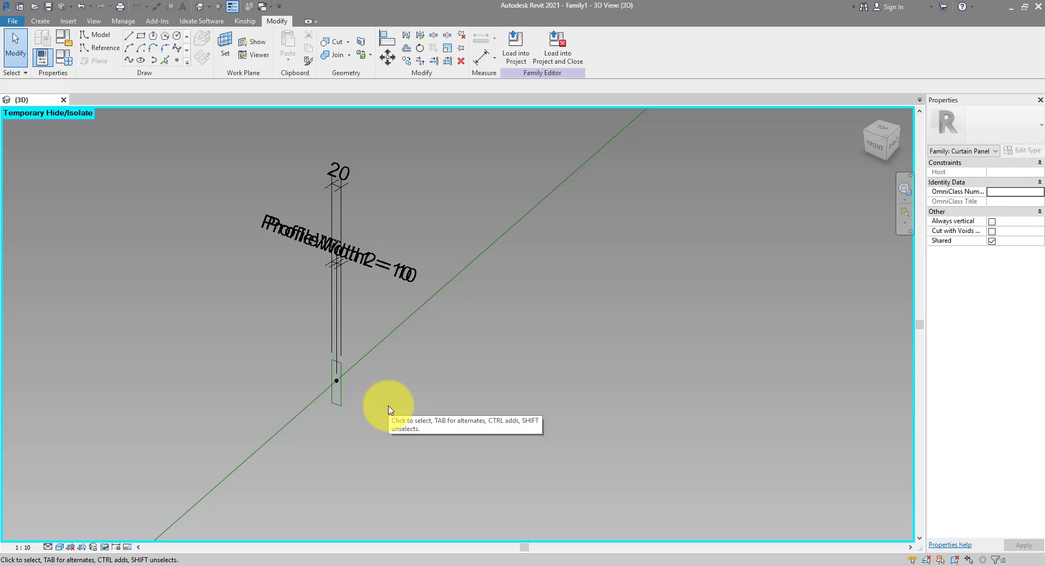
- Place two aligned dimensions, one from the reference point to the rectangle's upper side and one to its lower side
{"action": "left_click", "coordinate": [158, 7]}
{"action": "scroll", "coordinate": [341, 402], "scroll_direction": "up", "scroll_amount": 2}
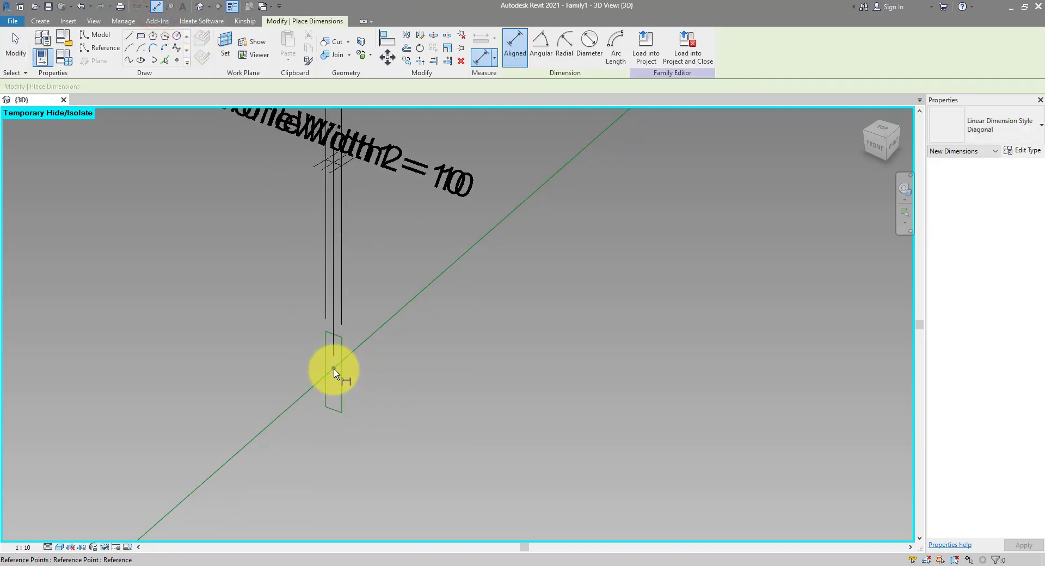
{"action": "left_click", "coordinate": [333, 369]}
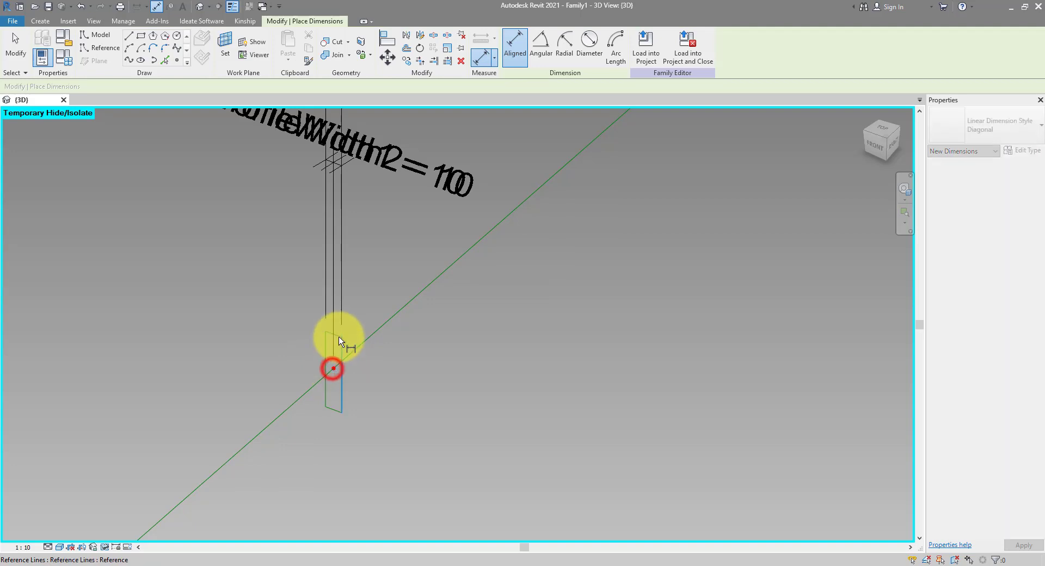
{"action": "left_click", "coordinate": [336, 334]}
{"action": "left_click", "coordinate": [247, 297]}
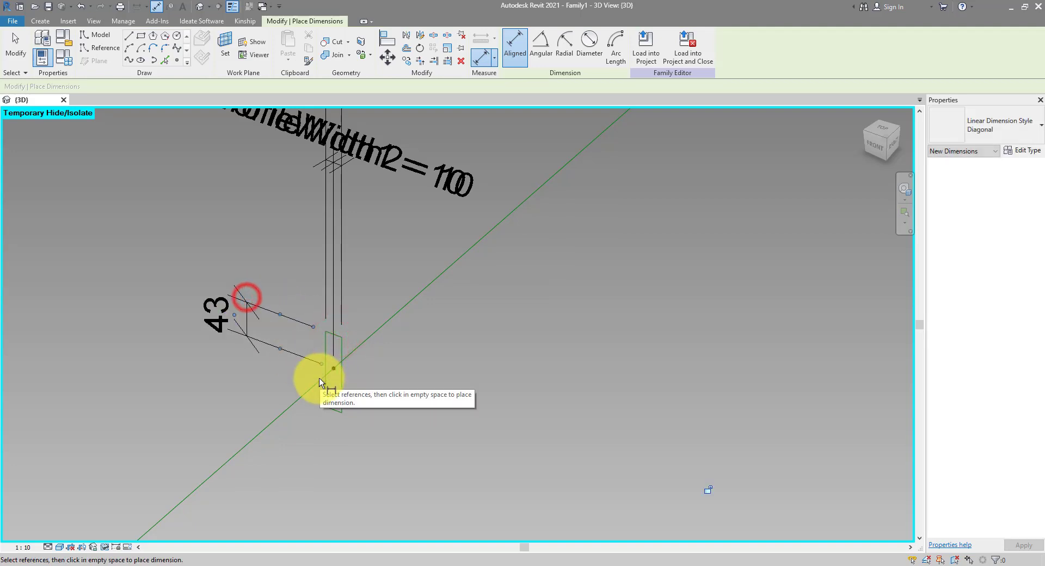
{"action": "left_click", "coordinate": [335, 370]}
{"action": "left_click", "coordinate": [335, 409]}
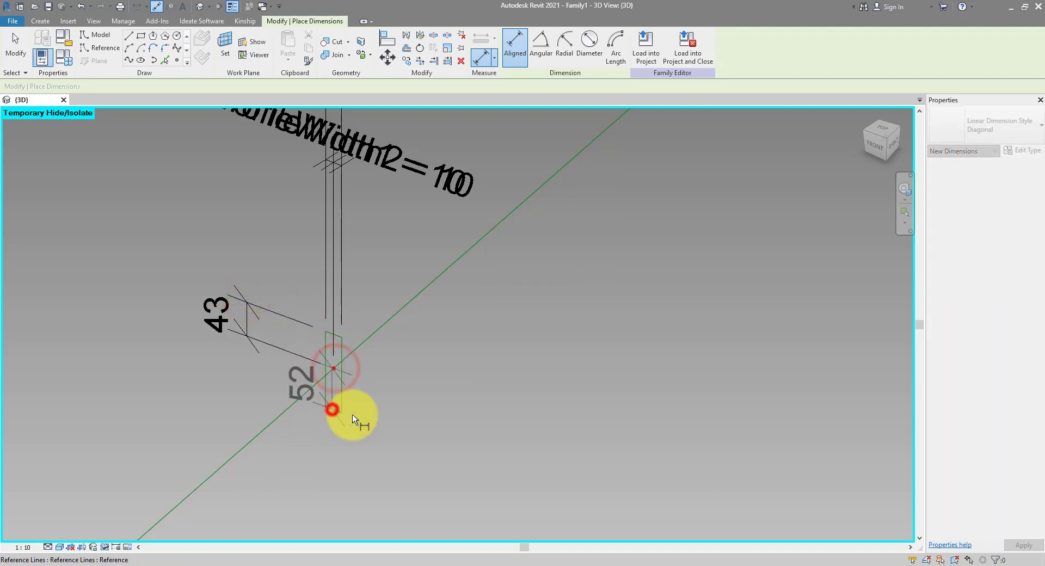
{"action": "left_click", "coordinate": [416, 424]}
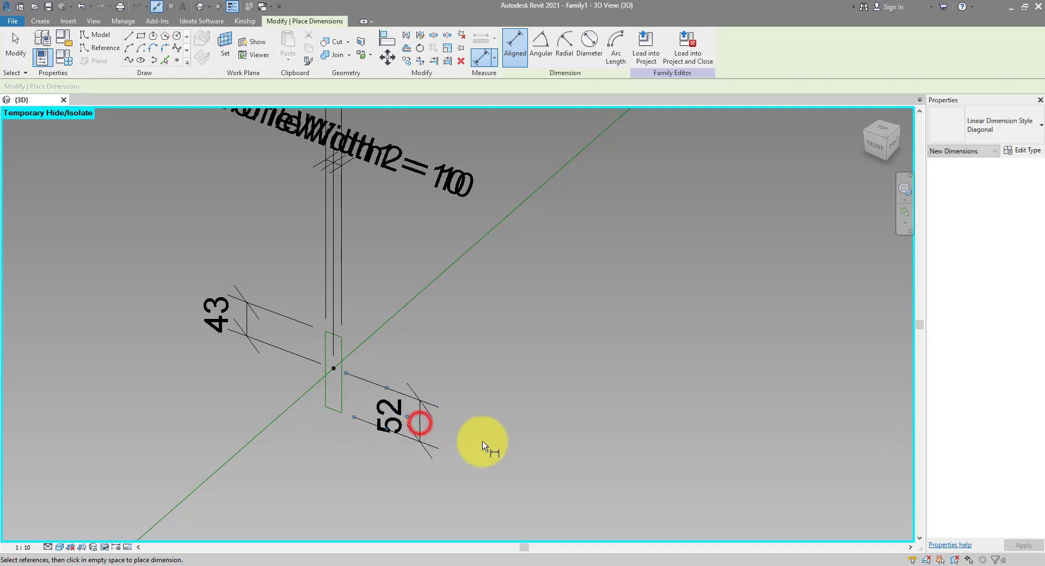
{"action": "key", "text": "Escape"}
{"action": "key", "text": "Escape"}
- Label the dimension above the reference point with a new family type parameter named ProfileHeight1
{"action": "left_click", "coordinate": [251, 302]}
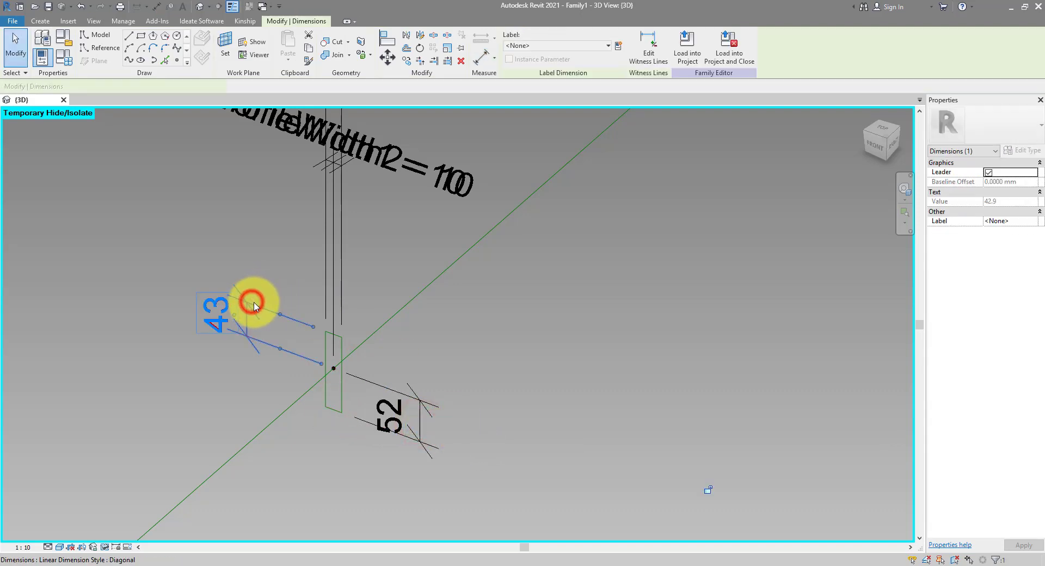
{"action": "left_click", "coordinate": [617, 47]}
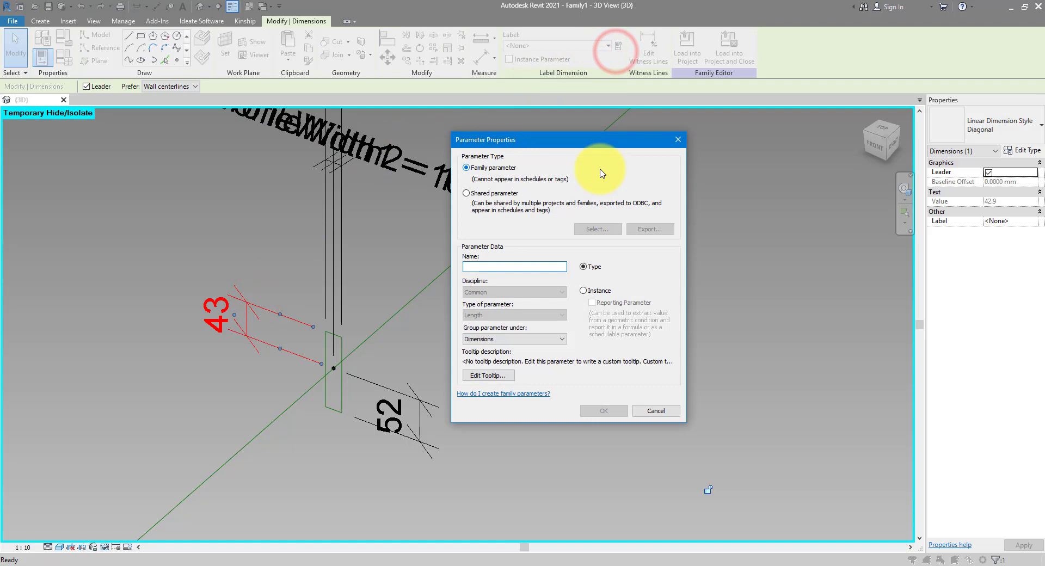
{"action": "type", "text": "ProfileHeight1"}
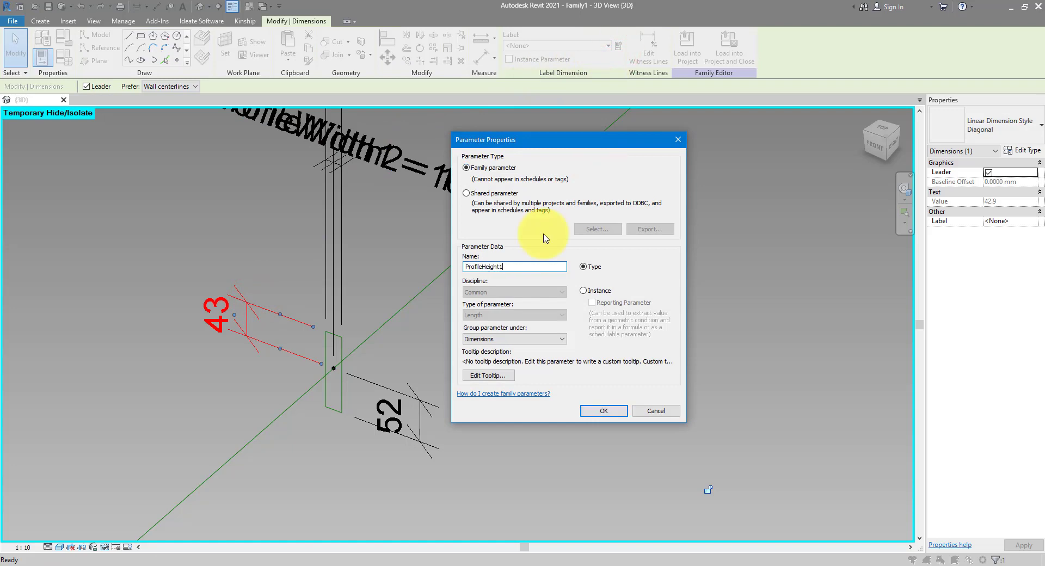
{"action": "left_click", "coordinate": [608, 411]}
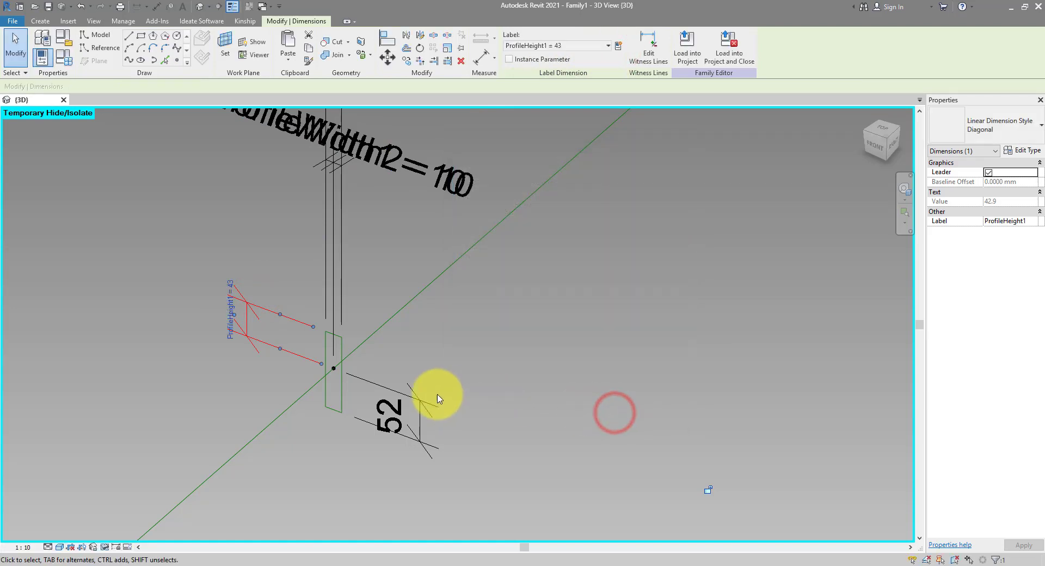
- Label the dimension below the reference point with a new family type parameter named ProfileHeight2
{"action": "left_click", "coordinate": [417, 401]}
{"action": "left_click", "coordinate": [617, 47]}
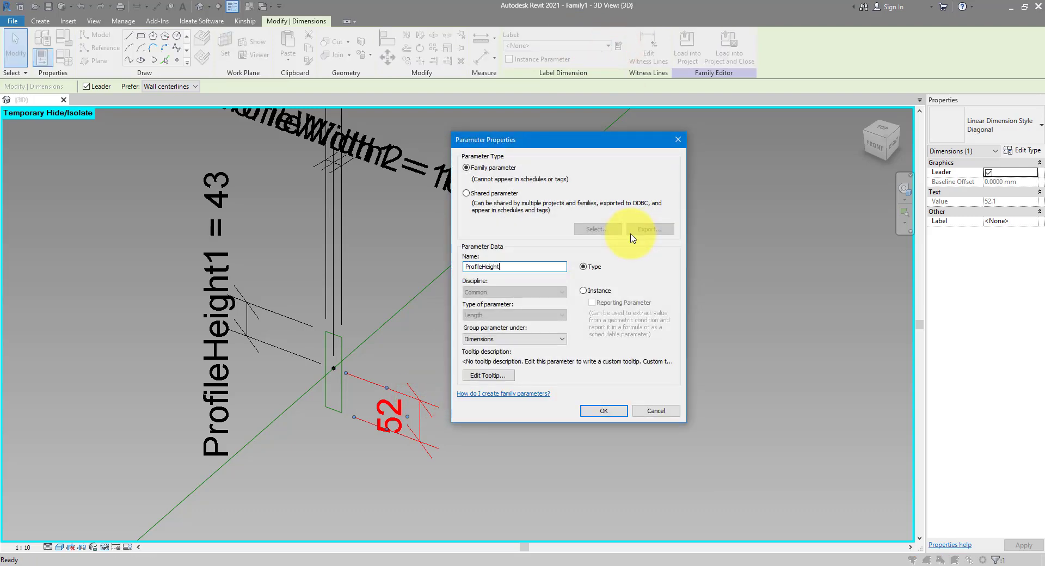
{"action": "key", "text": "Return"}
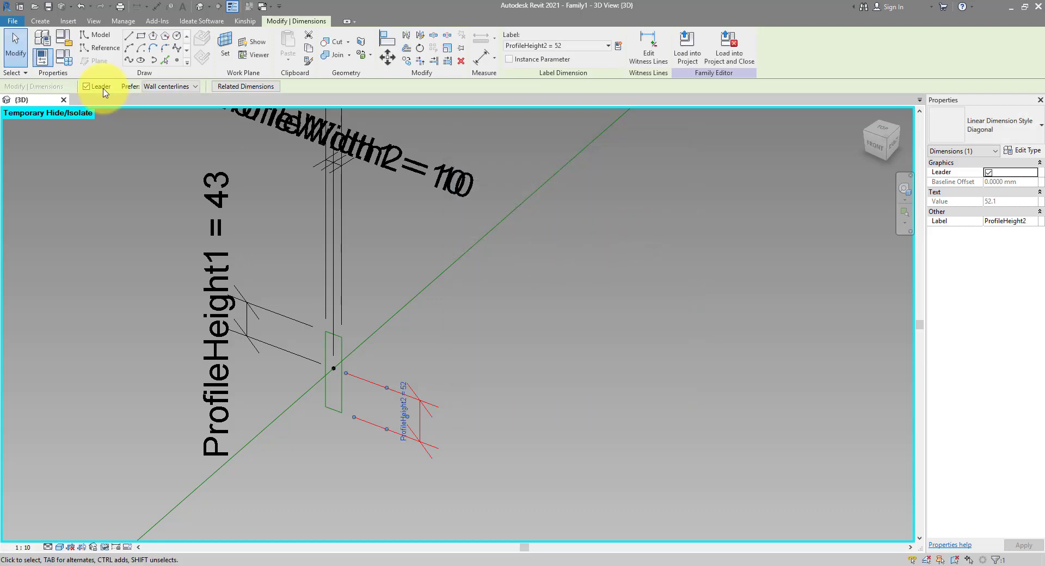
- Set ProfileHeight2's formula to ProfileHeight1 and ProfileHeight1's value to 25 mm in the family types
{"action": "left_click", "coordinate": [63, 60]}
{"action": "left_click_drag", "start_coordinate": [282, 174], "coordinate": [672, 174]}
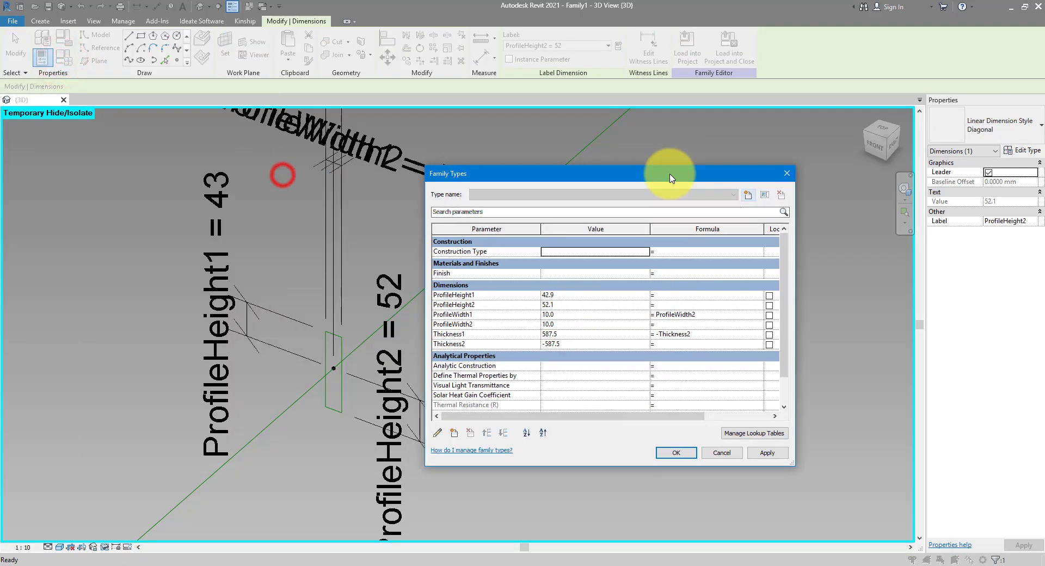
{"action": "left_click", "coordinate": [486, 303]}
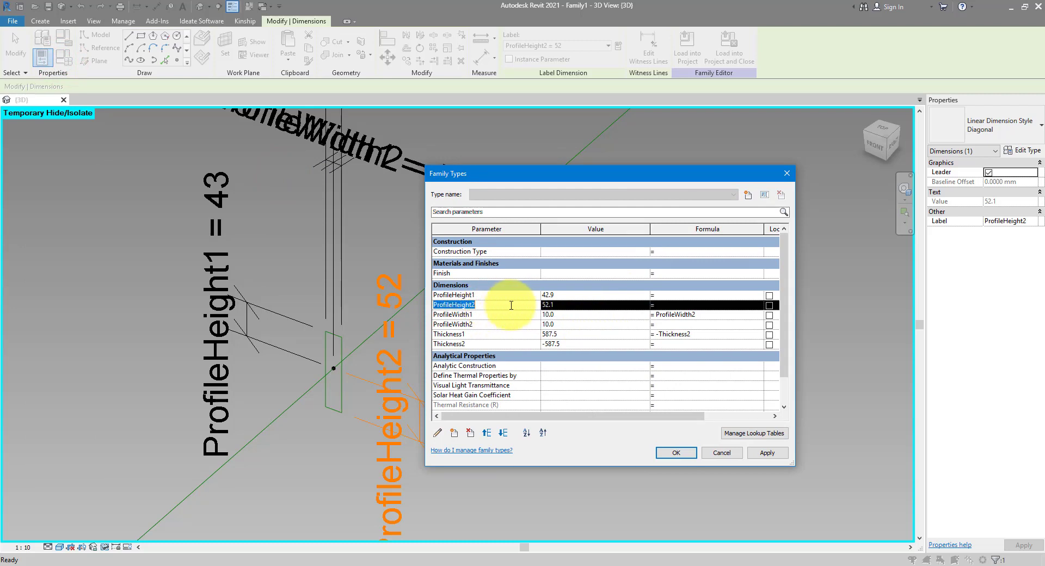
{"action": "left_click", "coordinate": [496, 295]}
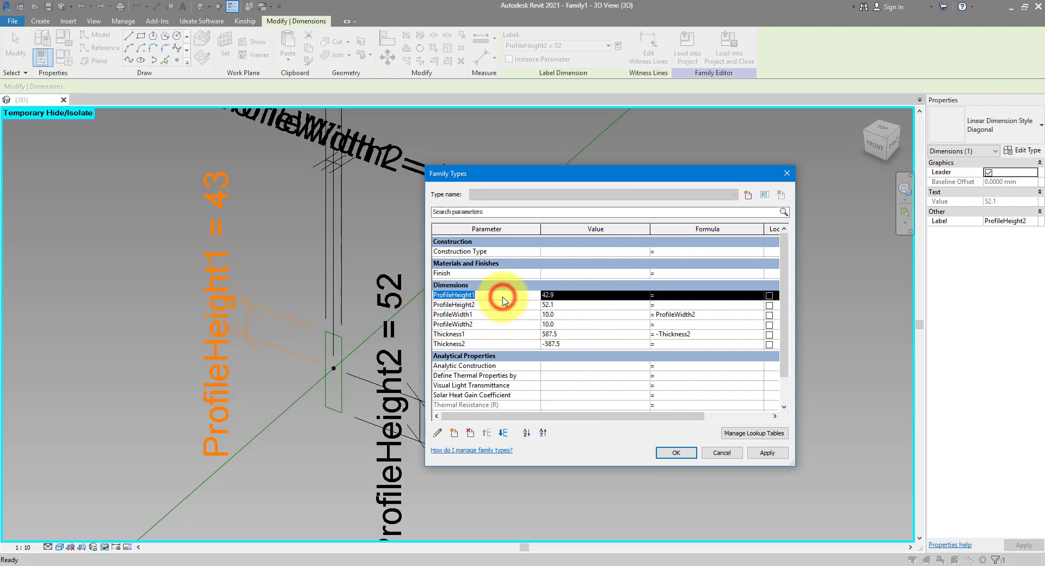
{"action": "left_click", "coordinate": [675, 305]}
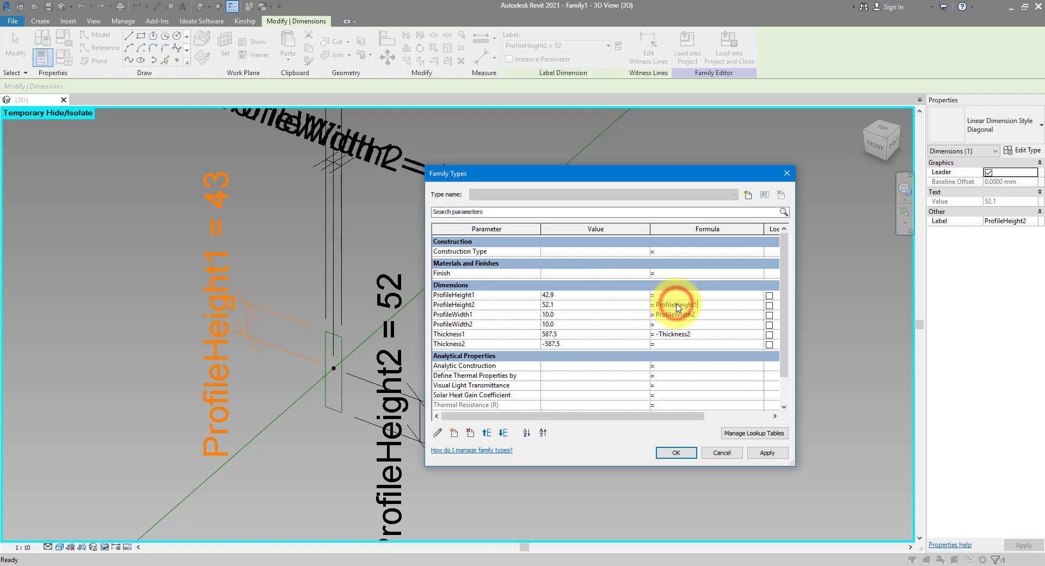
{"action": "key", "text": "Tab"}
{"action": "left_click_drag", "start_coordinate": [794, 322], "coordinate": [941, 315]}
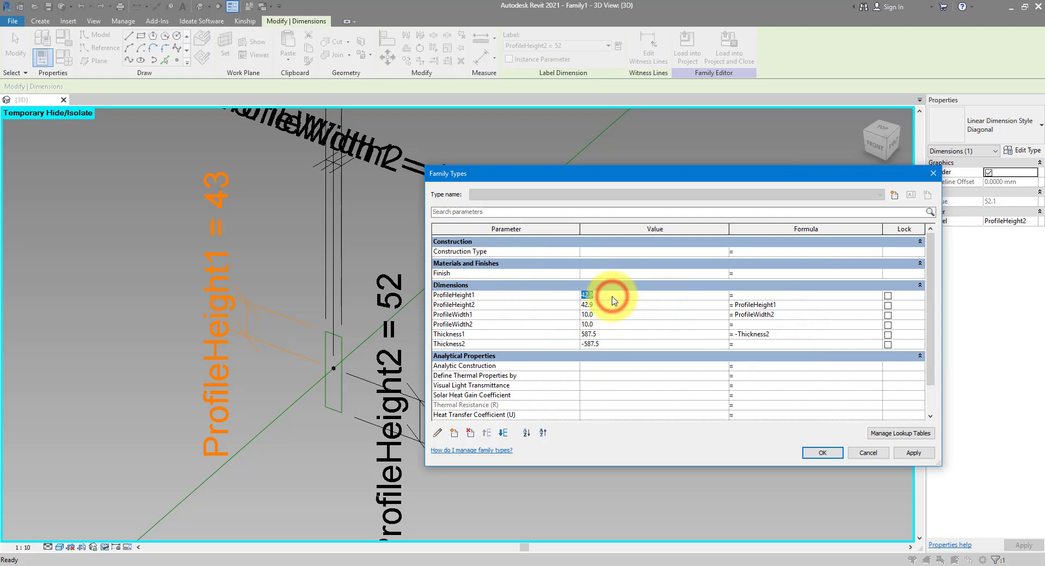
{"action": "key", "text": "Tab"}
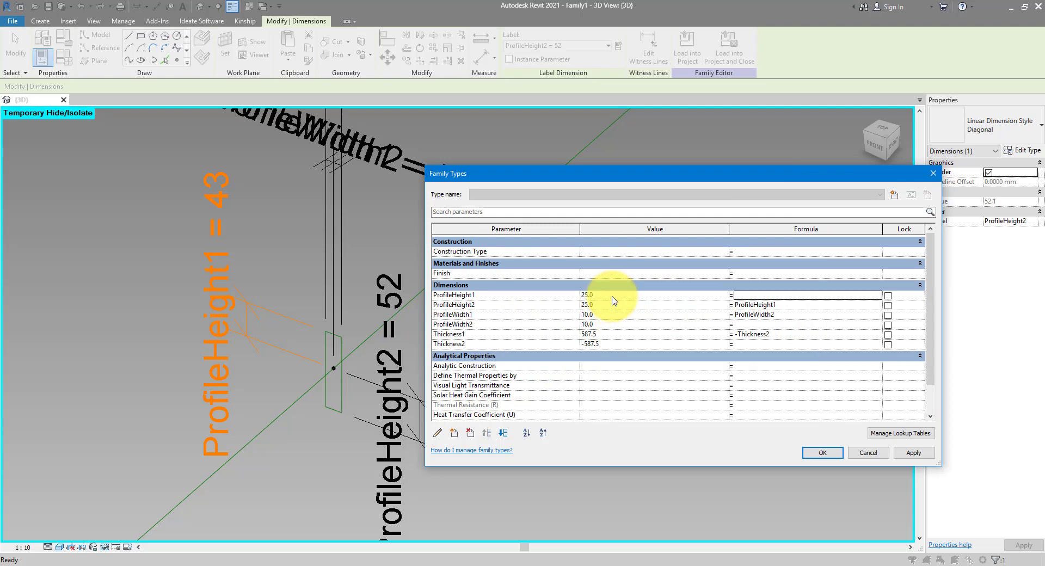
{"action": "left_click", "coordinate": [823, 453]}
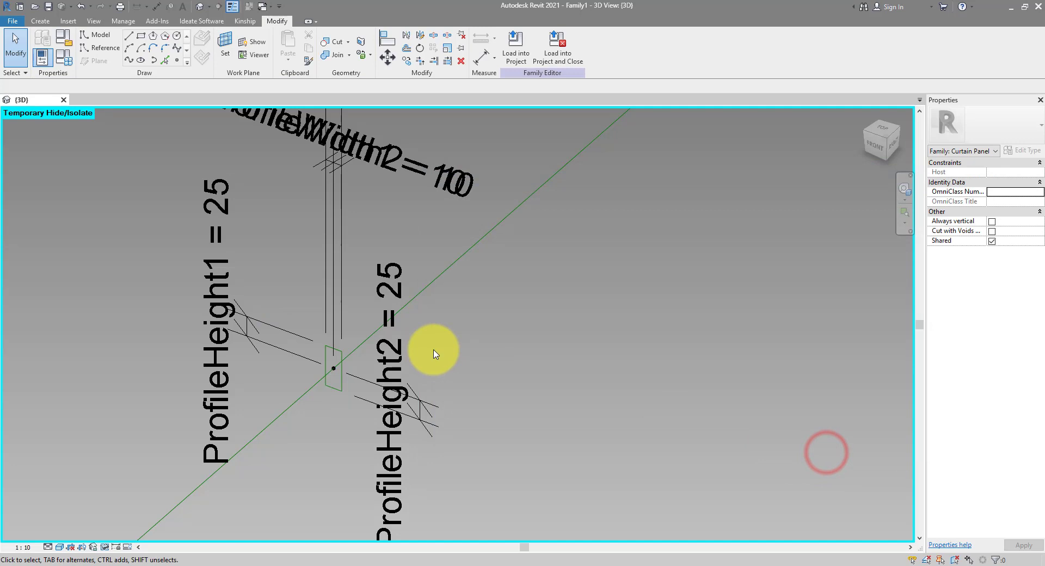
- Create a solid form from the rectangular profile and the full chain of perimeter reference lines
{"action": "scroll", "coordinate": [432, 351], "scroll_direction": "down", "scroll_amount": 5}
{"action": "scroll", "coordinate": [431, 350], "scroll_direction": "up", "scroll_amount": 3}
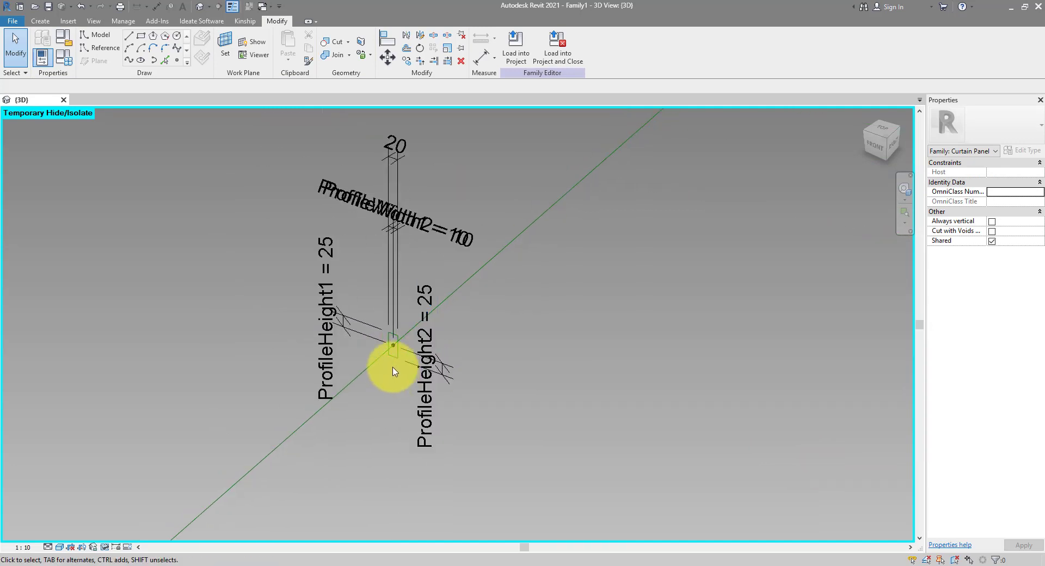
{"action": "left_click", "coordinate": [393, 363]}
{"action": "scroll", "coordinate": [354, 371], "scroll_direction": "down", "scroll_amount": 5}
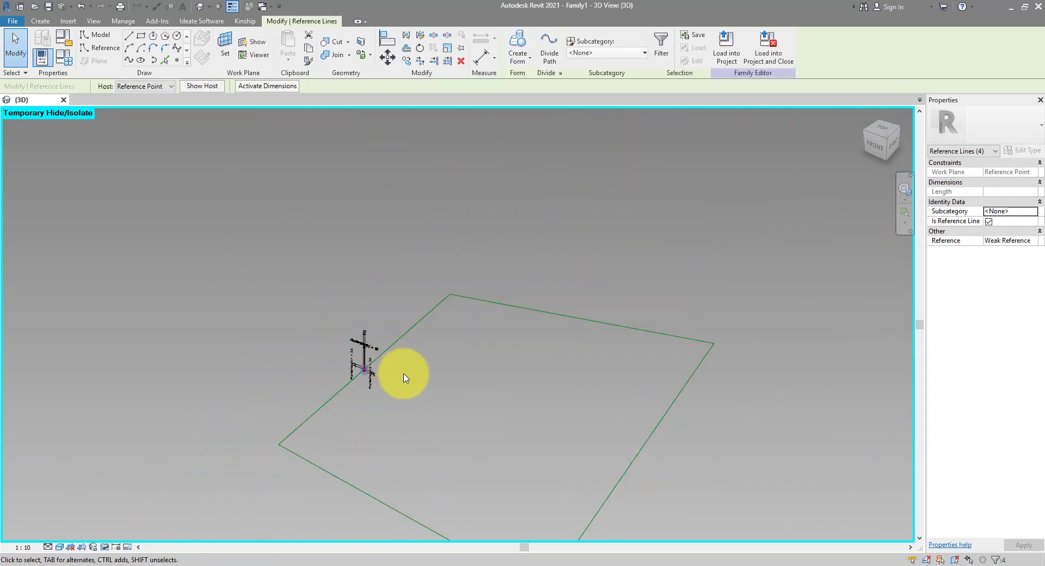
{"action": "key", "text": "Tab"}
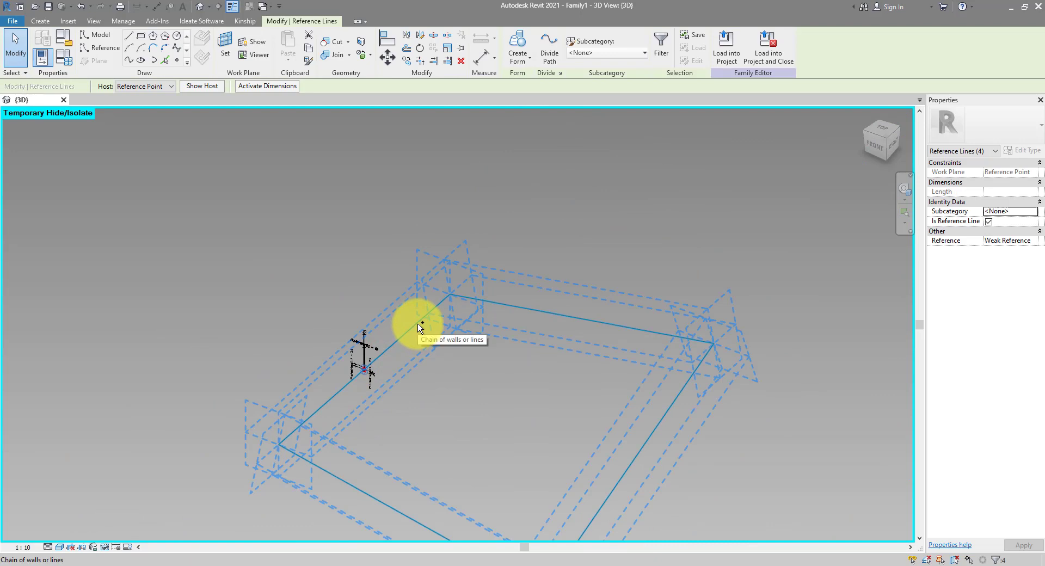
{"action": "left_click", "coordinate": [420, 328]}
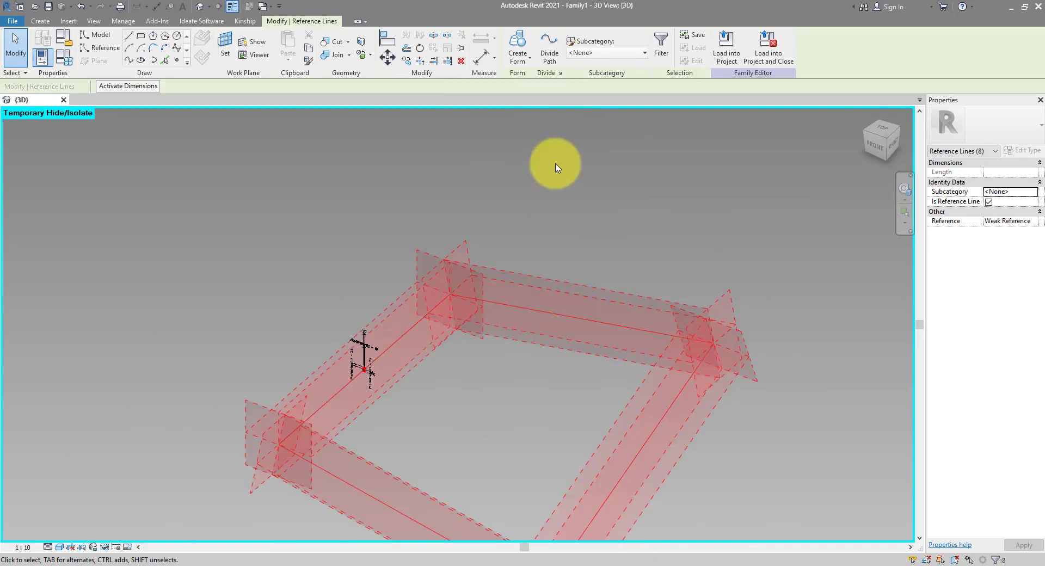
{"action": "left_click", "coordinate": [518, 43]}
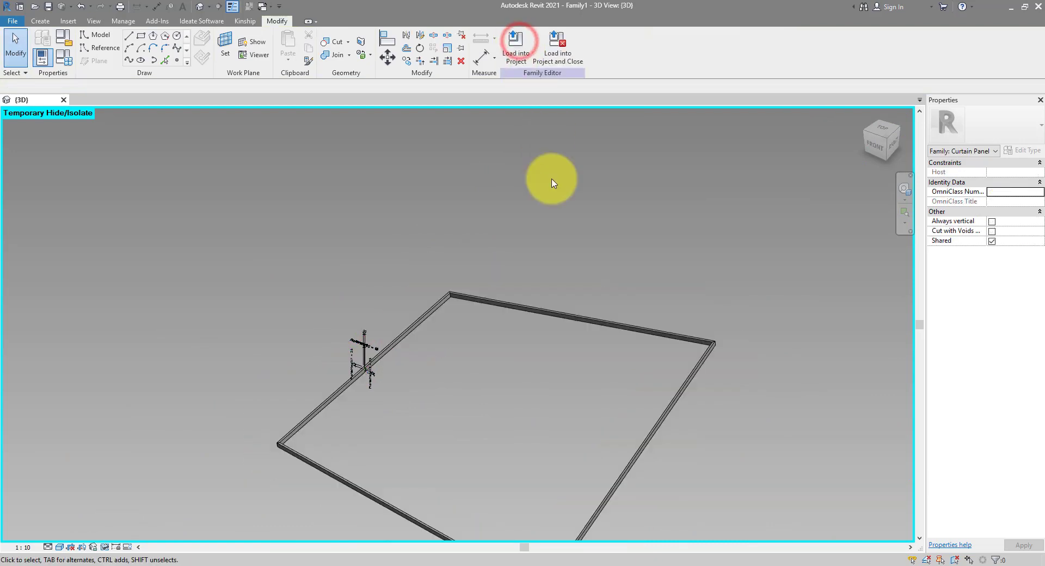
- Associate the perimeter frame form's material with a new family type parameter named Frame
{"action": "scroll", "coordinate": [431, 275], "scroll_direction": "up", "scroll_amount": 2}
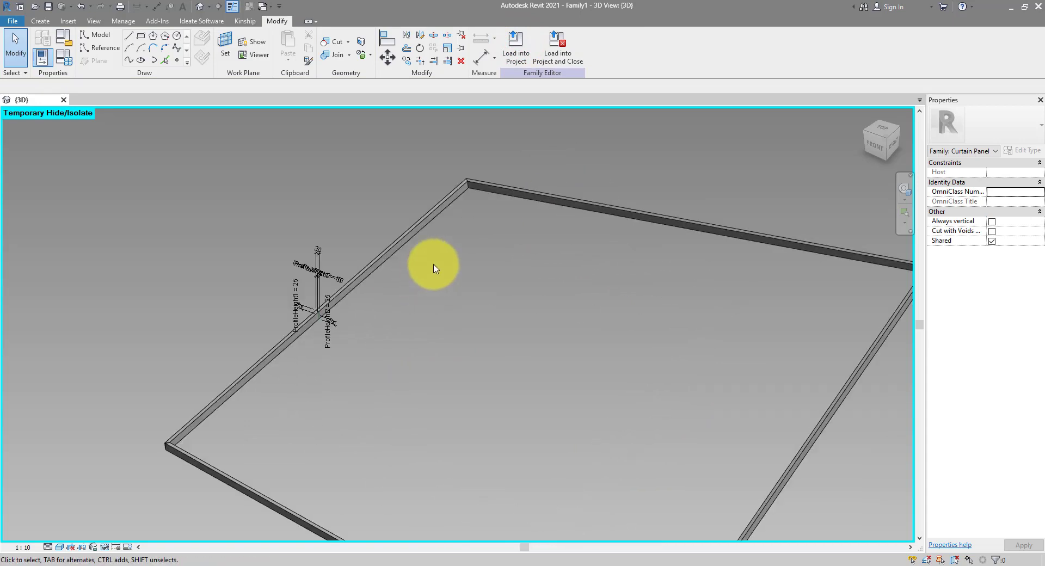
{"action": "left_click", "coordinate": [467, 187]}
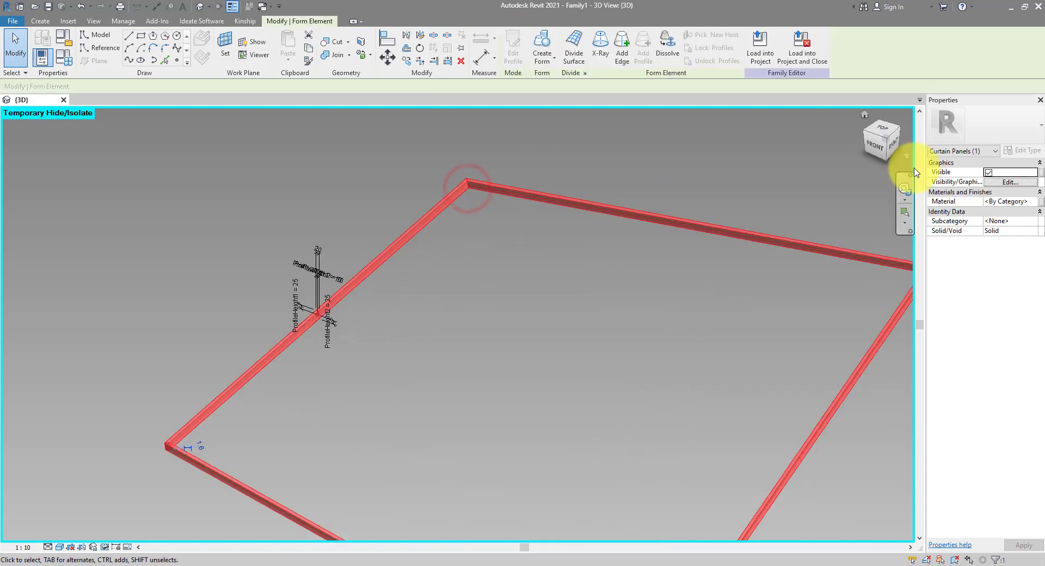
{"action": "left_click", "coordinate": [1041, 203]}
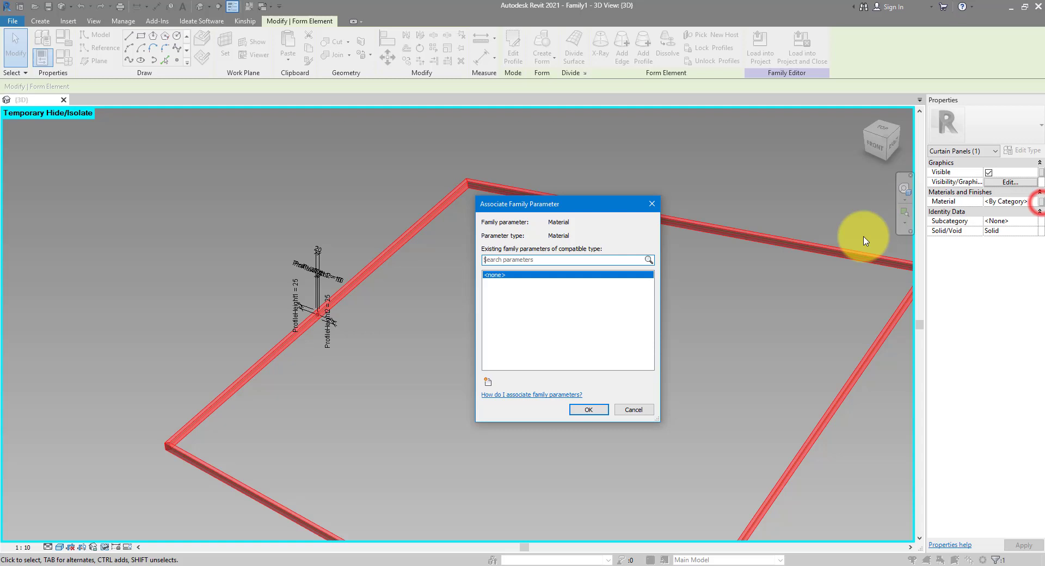
{"action": "left_click", "coordinate": [488, 382]}
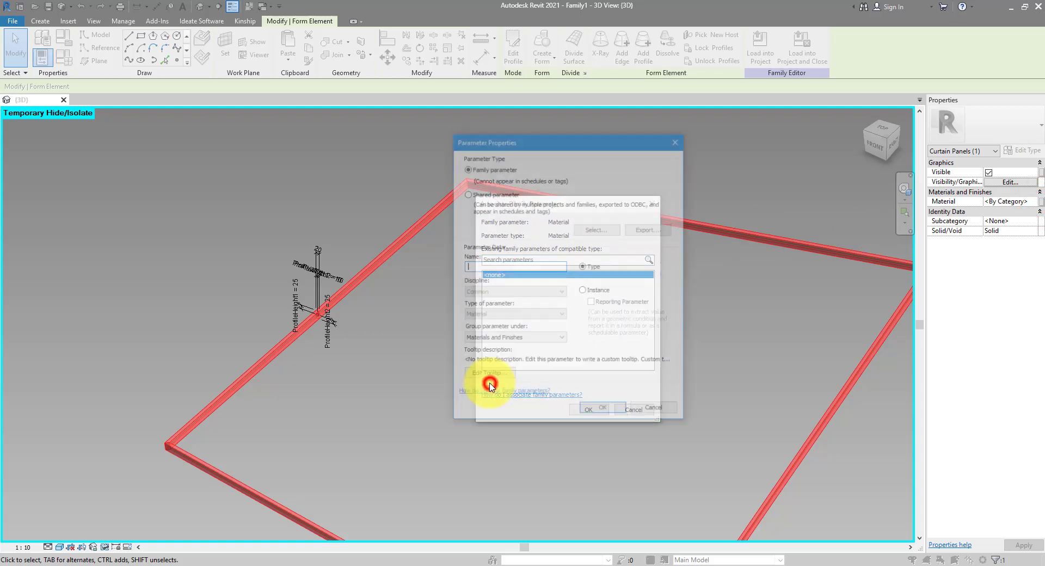
{"action": "type", "text": "Frame"}
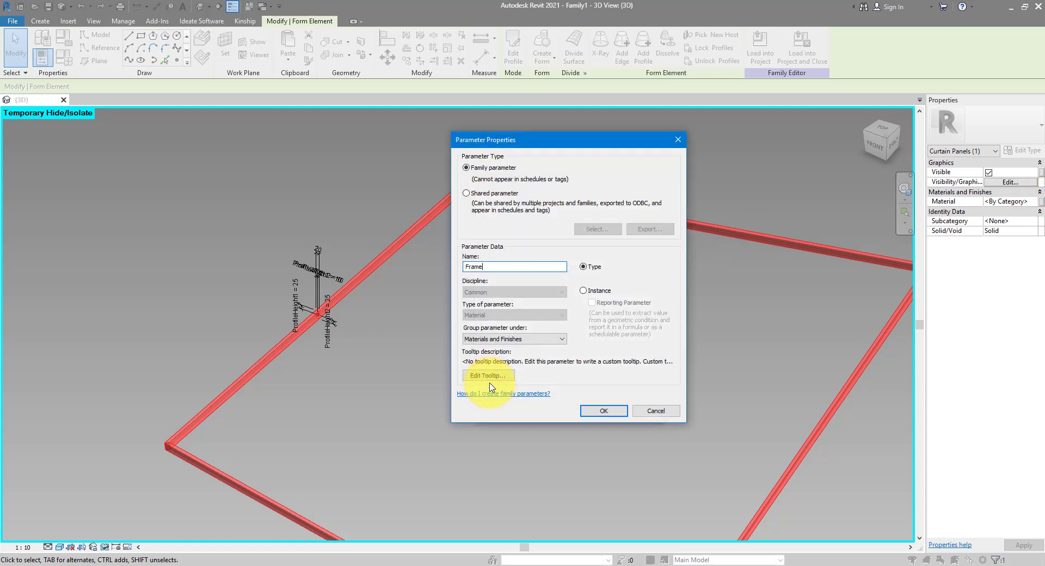
{"action": "key", "text": "Return"}
{"action": "left_click", "coordinate": [579, 410]}
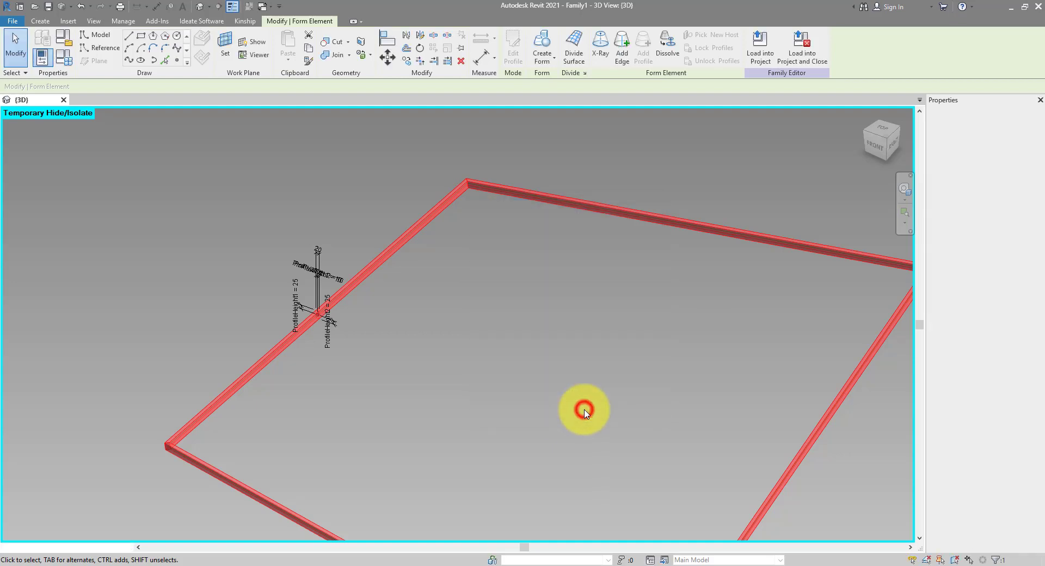
{"action": "left_click", "coordinate": [557, 356]}
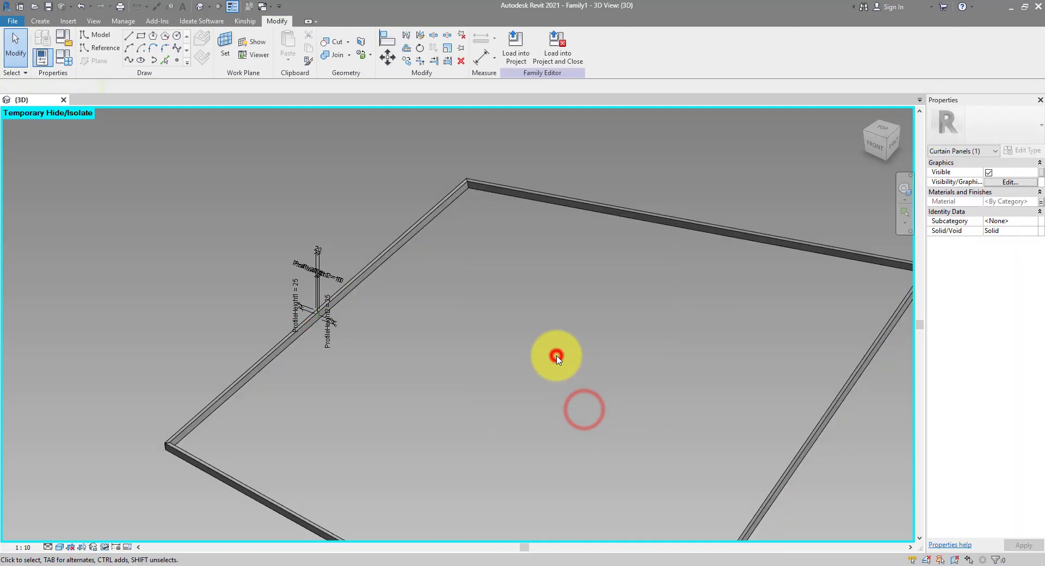
- Reset the temporary hide/isolate so the whole panel is shown in the 3D view
{"action": "left_click", "coordinate": [107, 546]}
{"action": "left_click", "coordinate": [115, 536]}
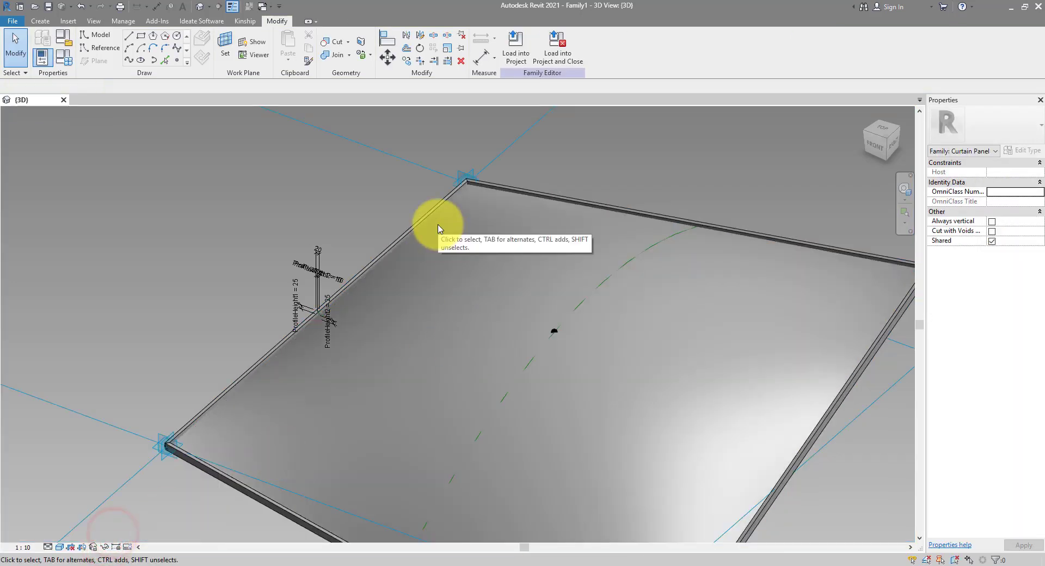
{"action": "scroll", "coordinate": [370, 190], "scroll_direction": "down", "scroll_amount": 3}
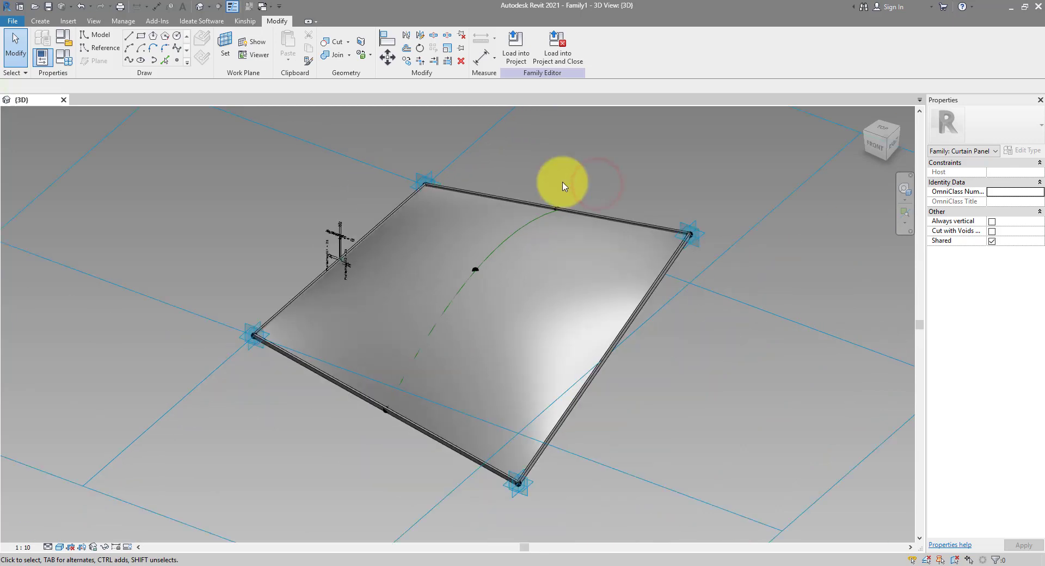
- Associate the material of both the upper and lower cushion forms with a new family type parameter named Membrane
{"action": "left_click", "coordinate": [570, 216]}
{"action": "middle_click_drag", "start_coordinate": [676, 357], "coordinate": [729, 236], "text": "shift"}
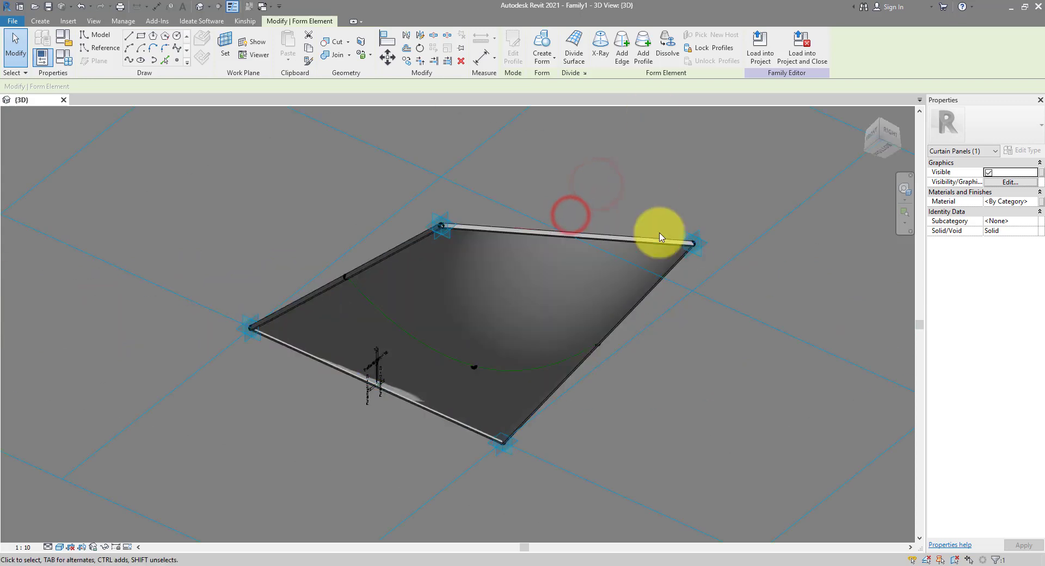
{"action": "middle_click_drag", "start_coordinate": [572, 366], "coordinate": [635, 298], "text": "shift"}
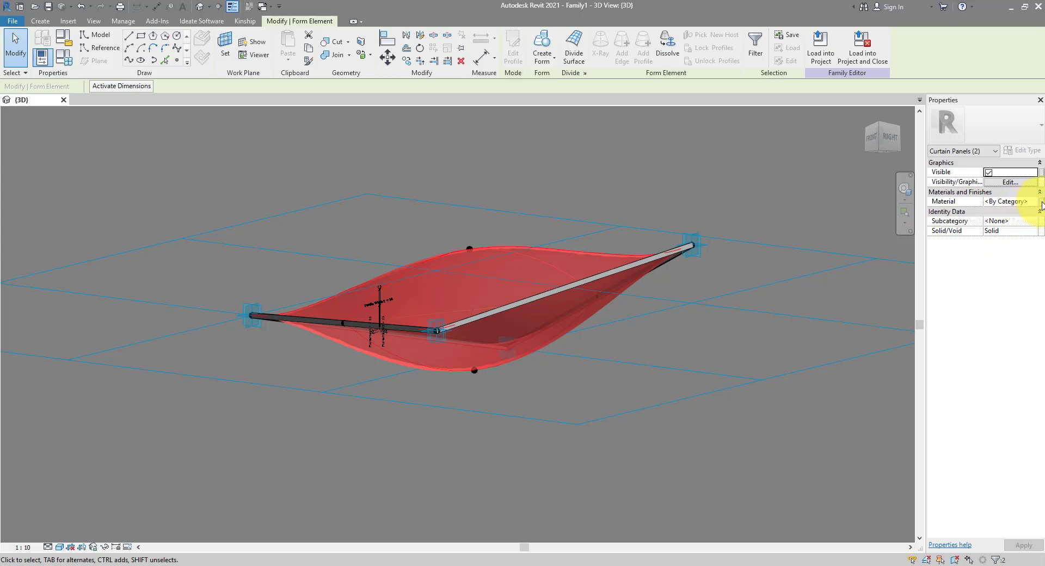
{"action": "left_click", "coordinate": [1041, 202]}
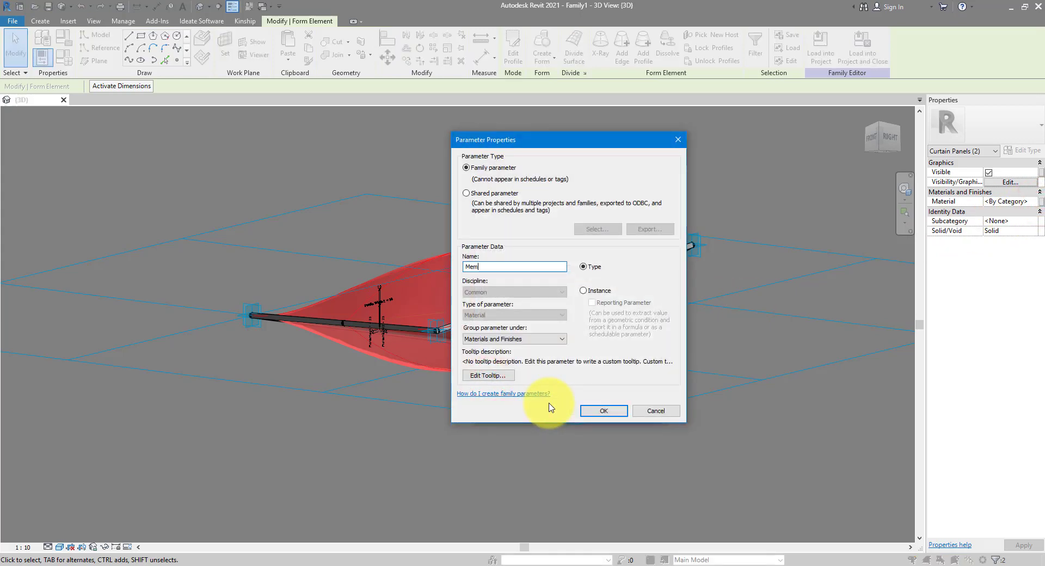
{"action": "key", "text": "Return"}
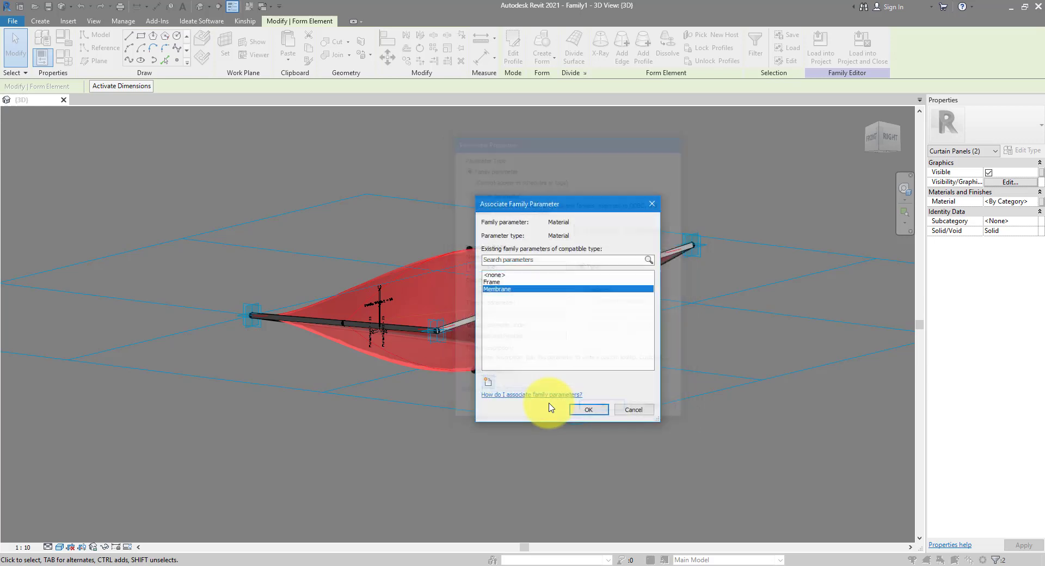
{"action": "left_click", "coordinate": [580, 409]}
{"action": "left_click", "coordinate": [579, 411]}
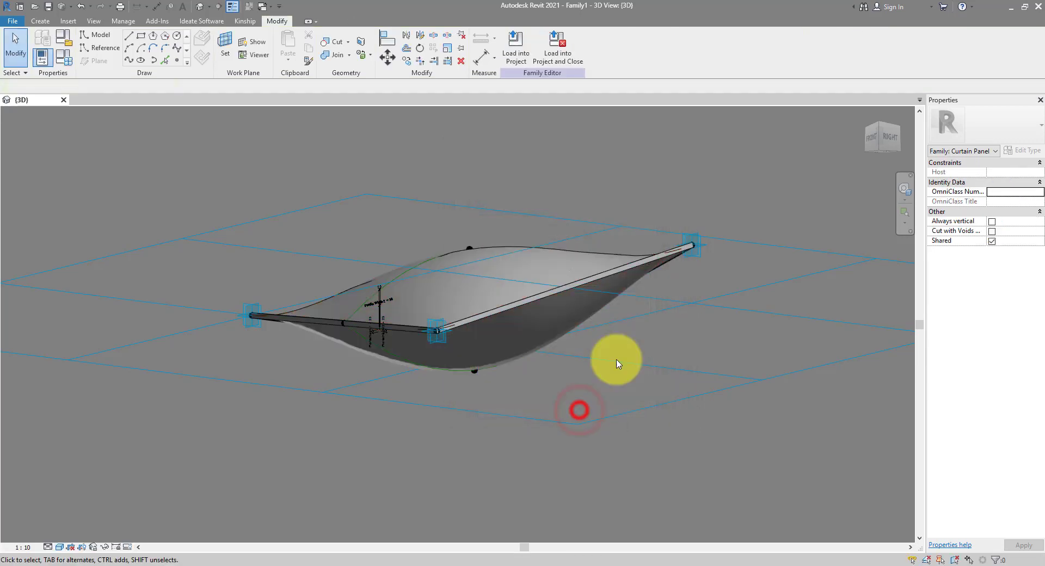
{"action": "middle_click_drag", "start_coordinate": [613, 359], "coordinate": [683, 392], "text": "shift"}
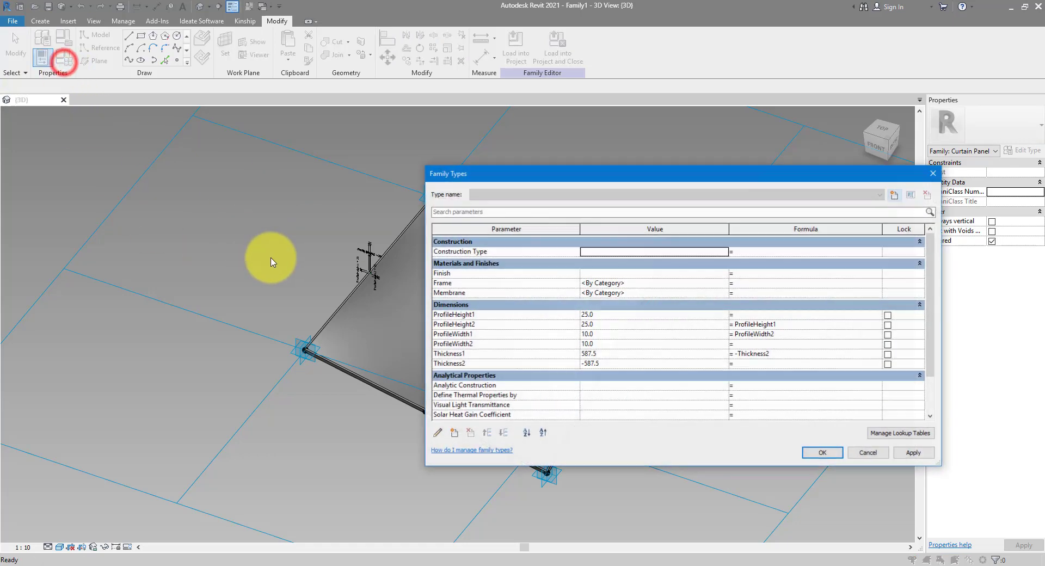
- For the Membrane parameter's value, duplicate the Default material and name the copy ETFE
{"action": "left_click", "coordinate": [646, 293]}
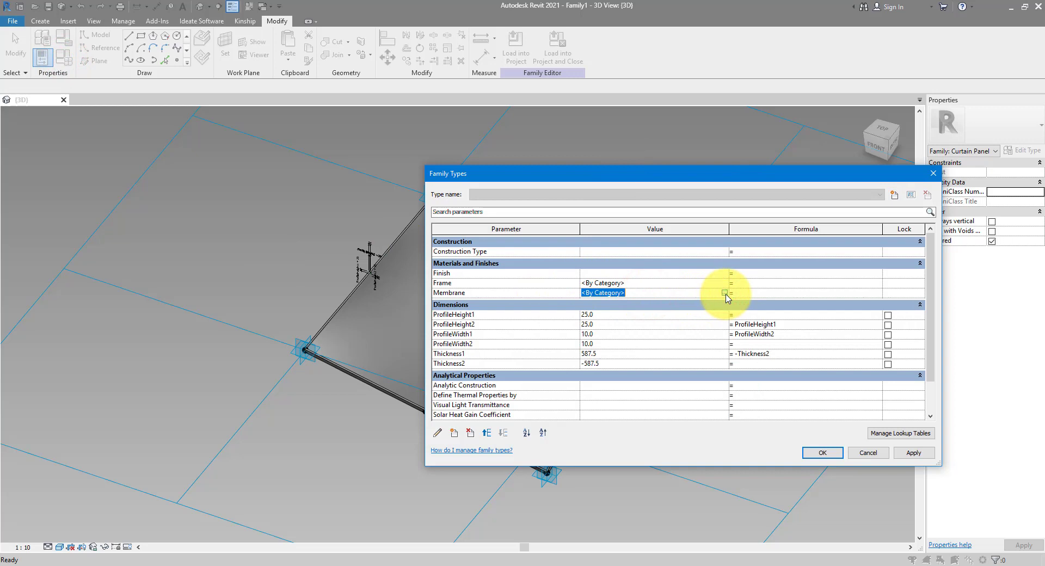
{"action": "left_click", "coordinate": [725, 293]}
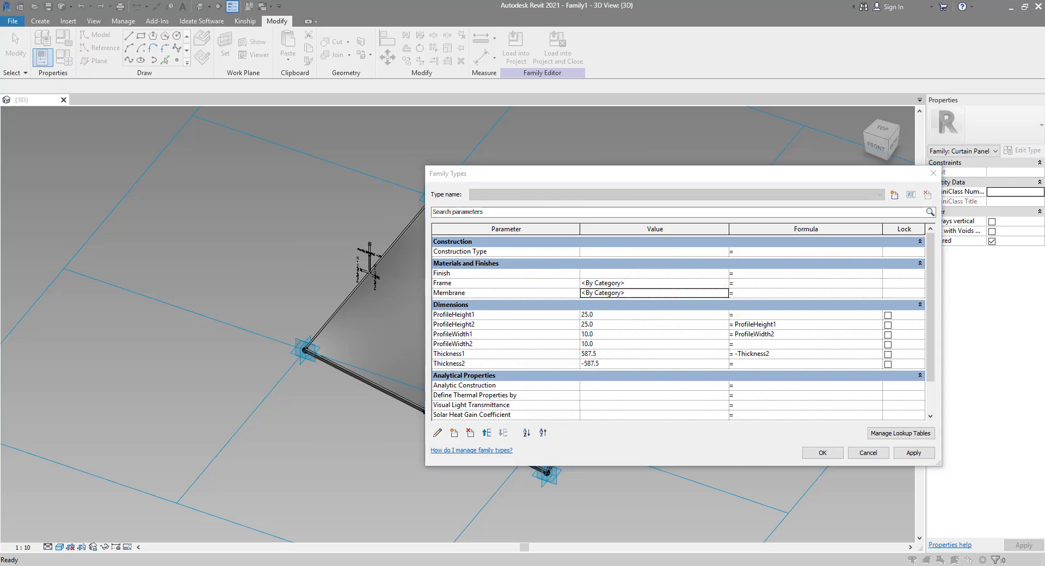
{"action": "left_click_drag", "start_coordinate": [579, 140], "coordinate": [379, 139]}
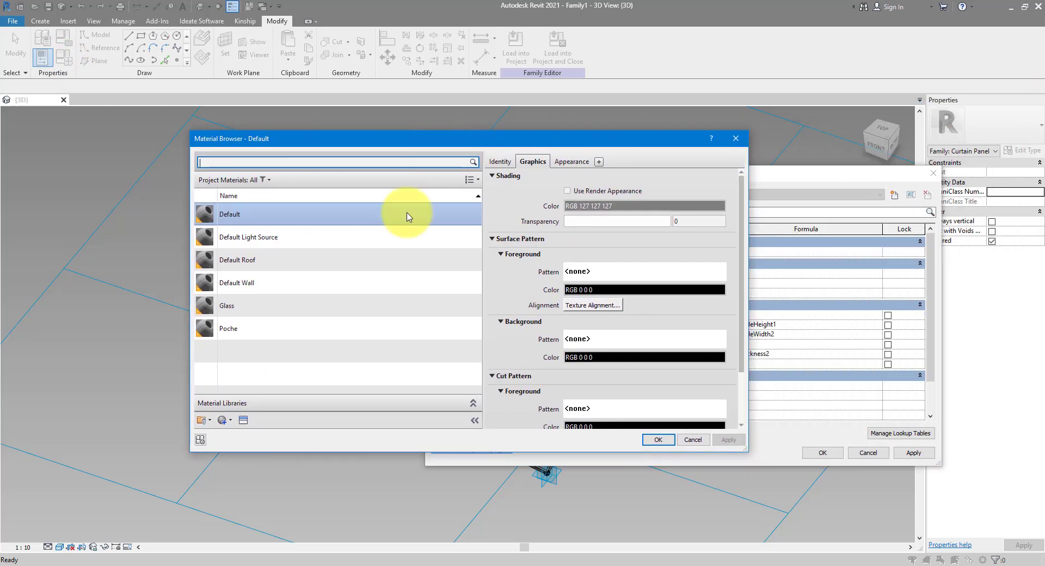
{"action": "right_click", "coordinate": [238, 217]}
{"action": "left_click", "coordinate": [265, 232]}
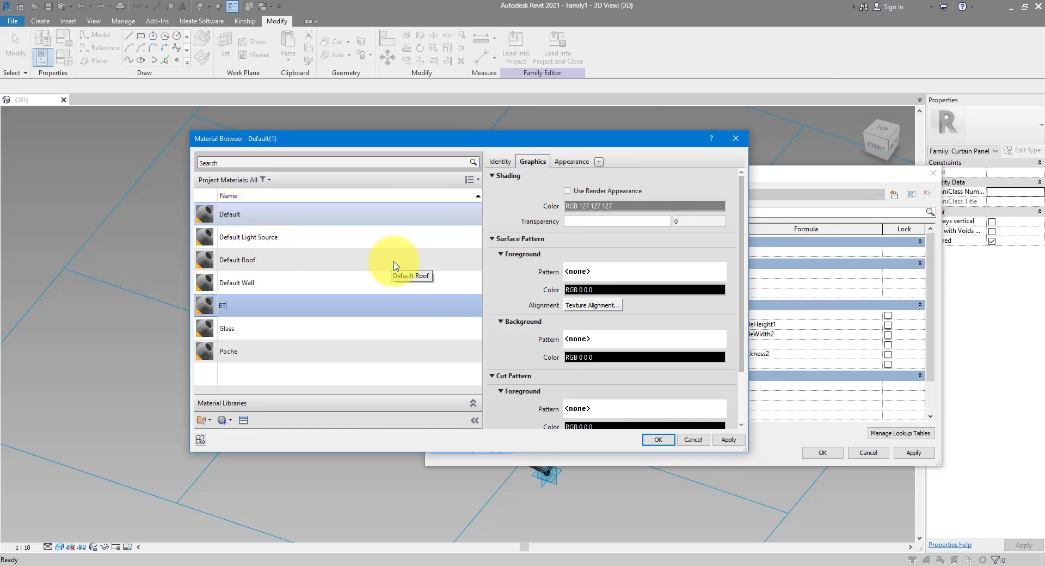
{"action": "key", "text": "Return"}
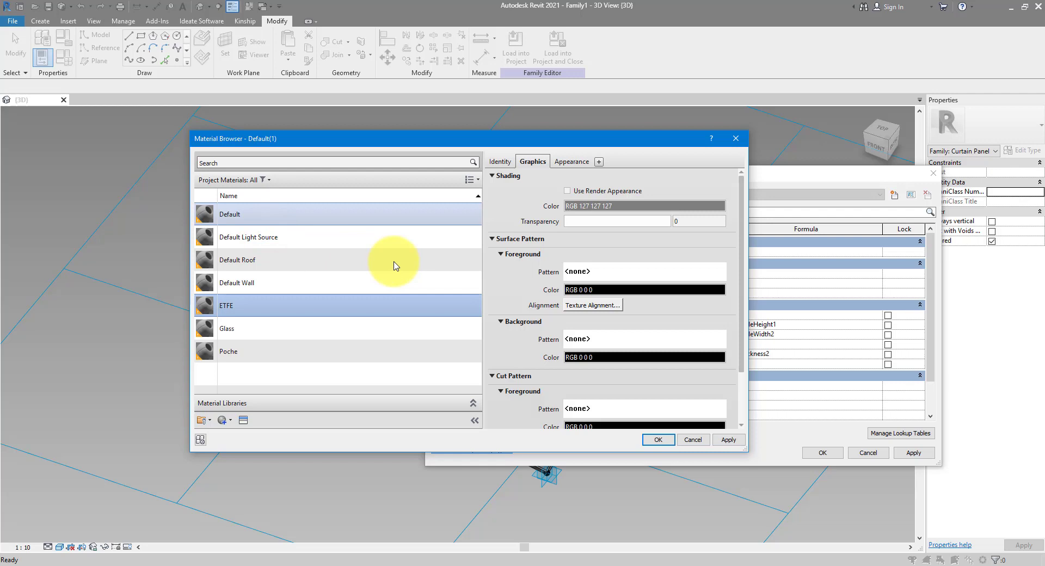
- Set the ETFE material's shading colour to white (RGB 255 255 255) and increase its shading transparency
{"action": "left_click", "coordinate": [634, 206]}
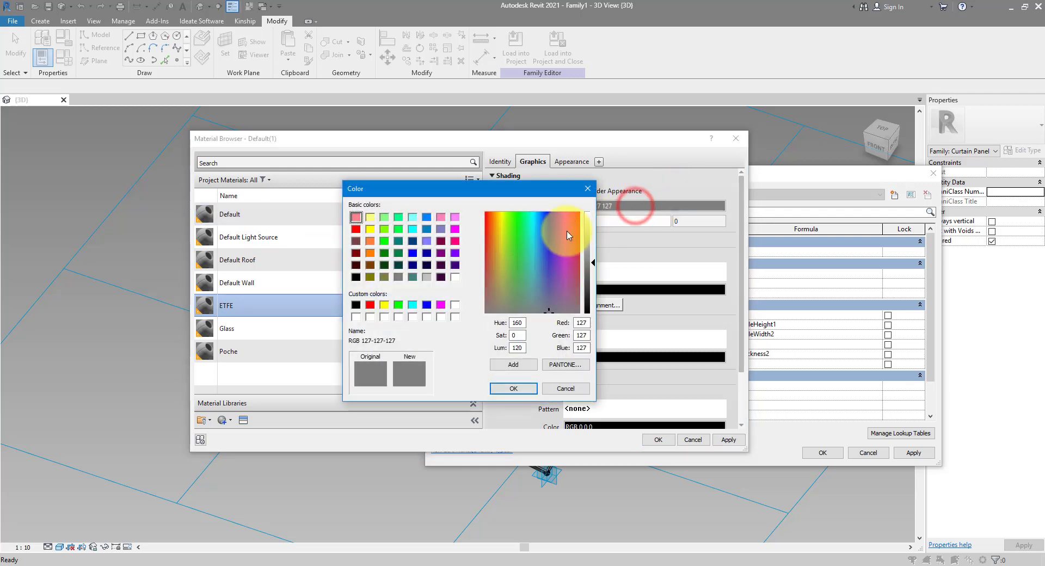
{"action": "left_click", "coordinate": [587, 212]}
{"action": "left_click", "coordinate": [519, 390]}
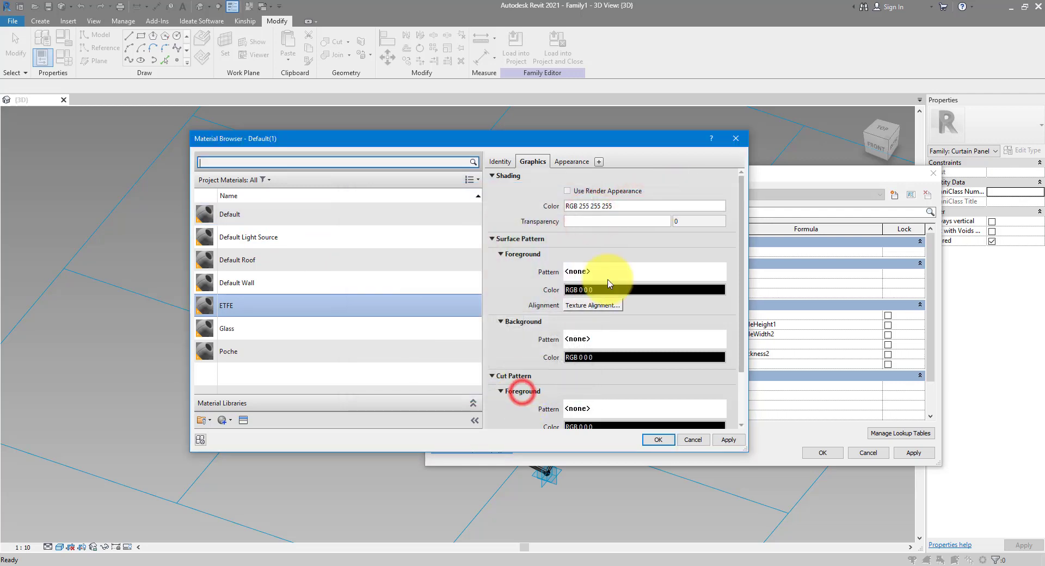
{"action": "left_click", "coordinate": [683, 219]}
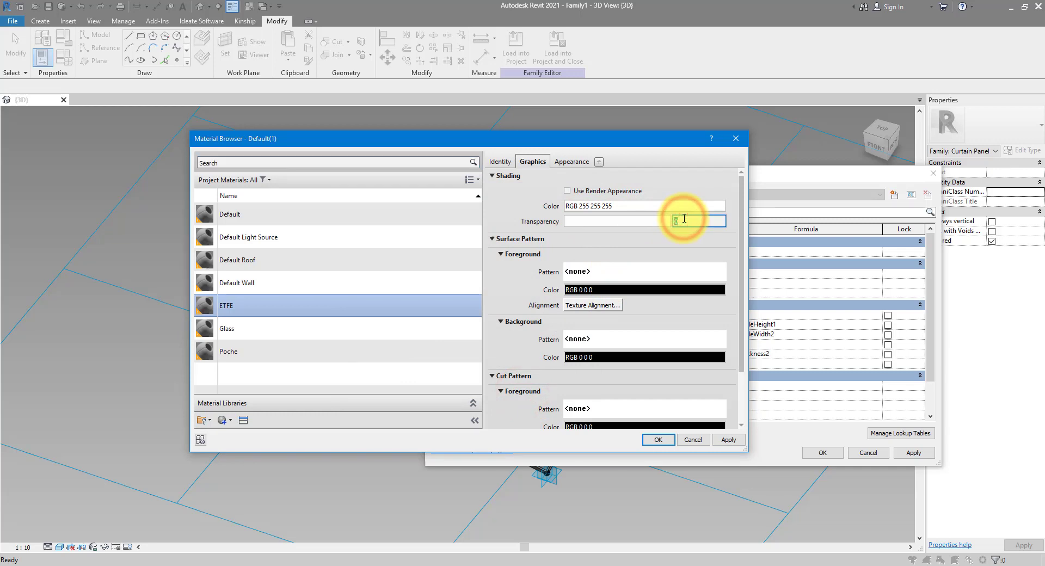
- Set the ETFE material's render appearance colour to white (RGB 255 255 255)
{"action": "left_click", "coordinate": [570, 162]}
{"action": "left_click", "coordinate": [611, 284]}
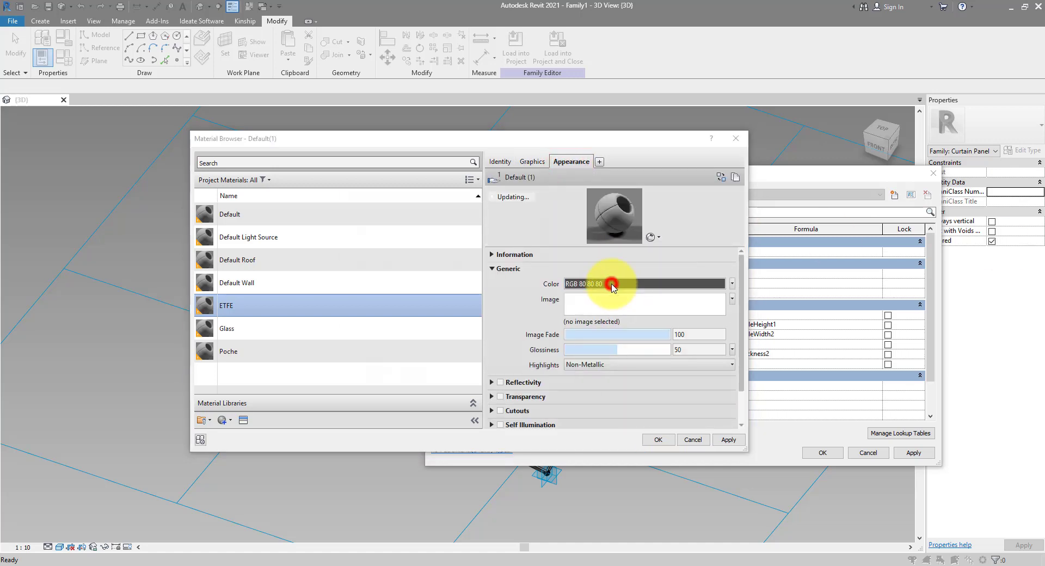
{"action": "left_click", "coordinate": [589, 211]}
{"action": "left_click", "coordinate": [530, 388]}
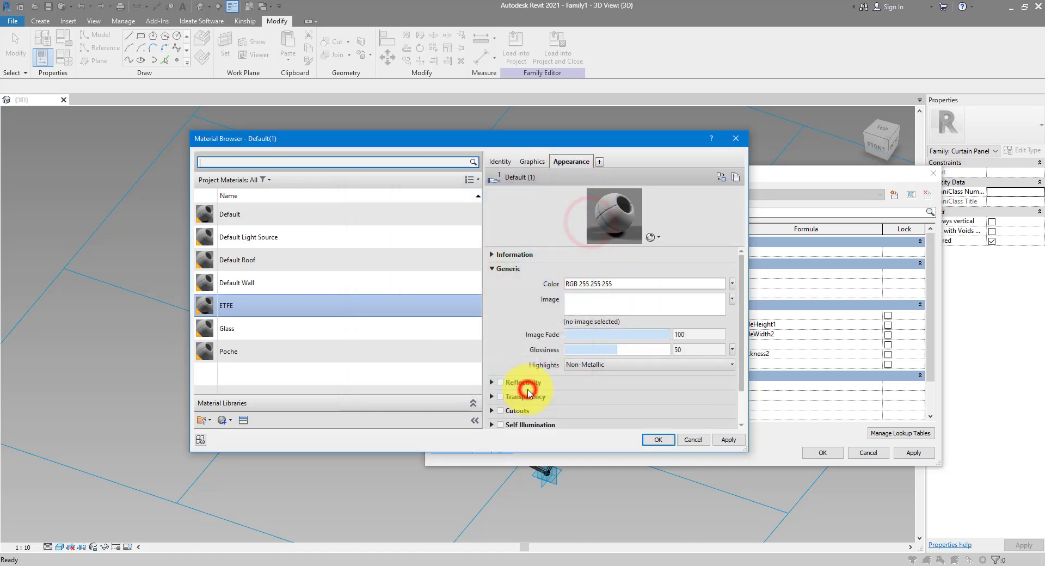
- Enable reflectivity and transparency in the ETFE appearance and apply the material to the Membrane parameter
{"action": "double_click", "coordinate": [633, 131]}
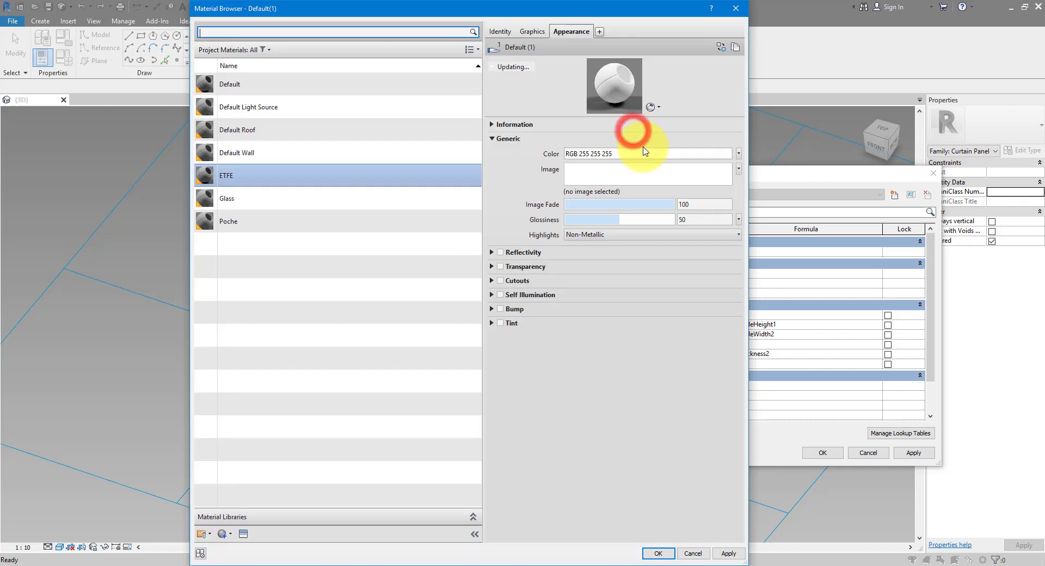
{"action": "left_click", "coordinate": [500, 253]}
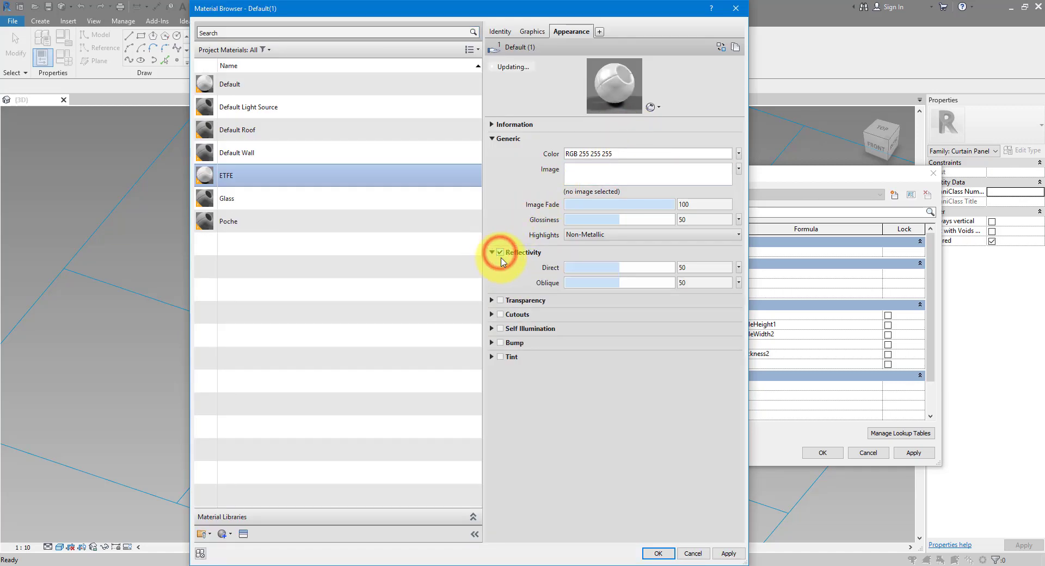
{"action": "left_click", "coordinate": [500, 301]}
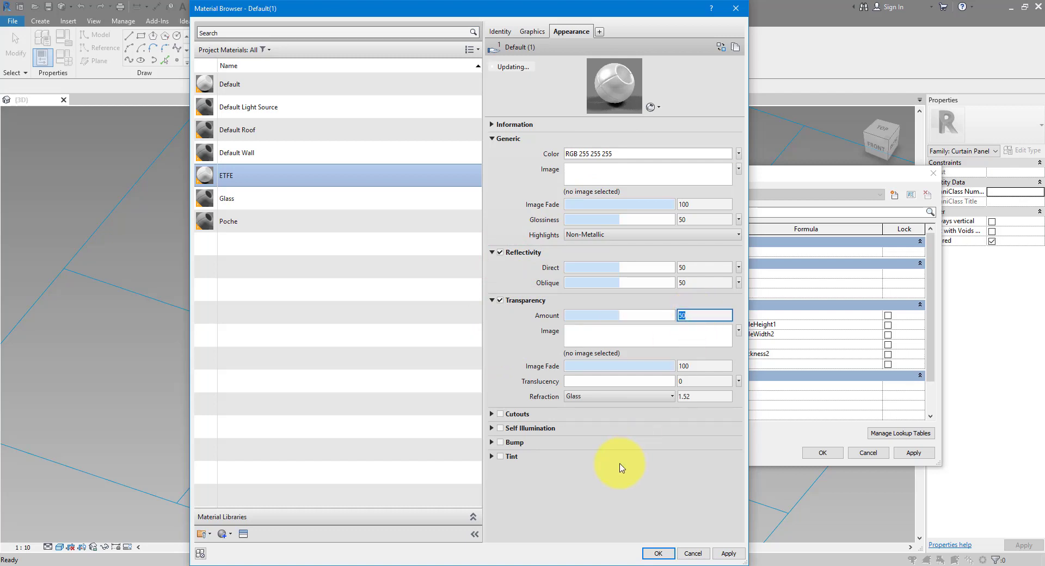
{"action": "left_click", "coordinate": [656, 554]}
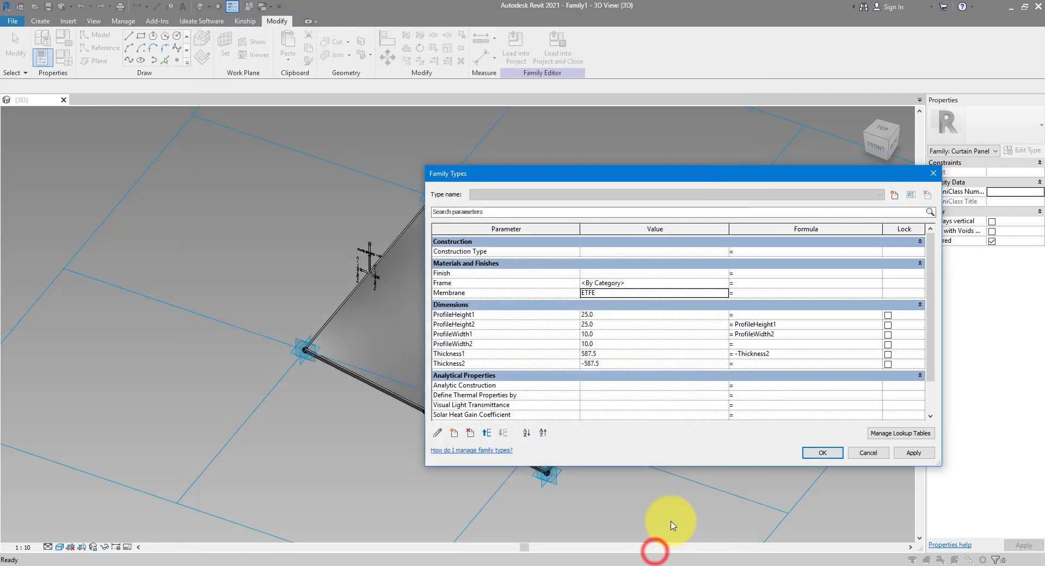
{"action": "left_click", "coordinate": [822, 452]}
{"action": "left_click", "coordinate": [734, 384]}
{"action": "middle_click_drag", "start_coordinate": [670, 423], "coordinate": [619, 220], "text": "shift"}
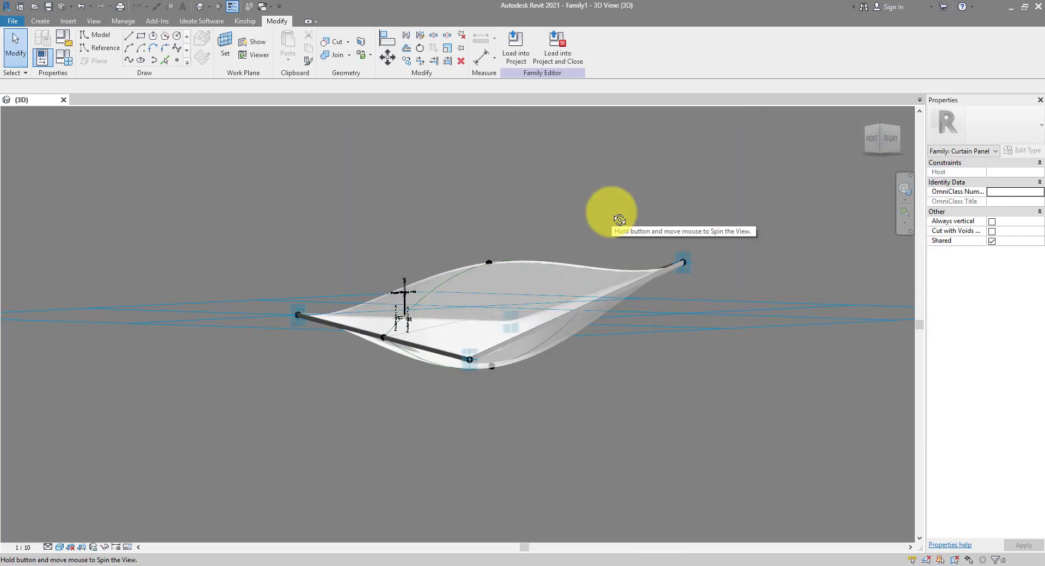
{"action": "middle_click_drag", "start_coordinate": [560, 205], "coordinate": [632, 406], "text": "shift"}
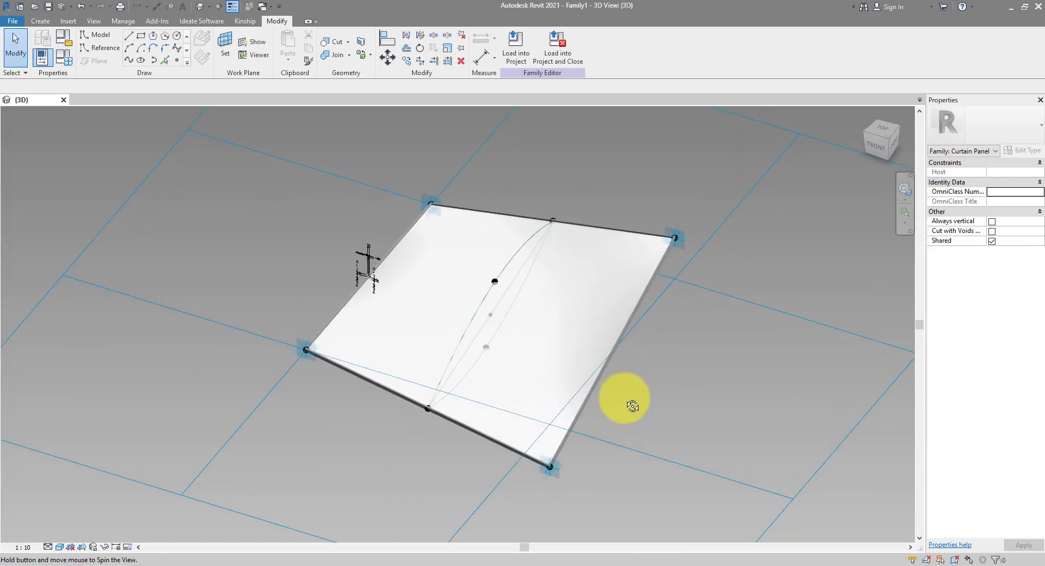
- Save the curtain panel family as ETFE Panel 1
{"action": "key", "text": "ctrl+s"}
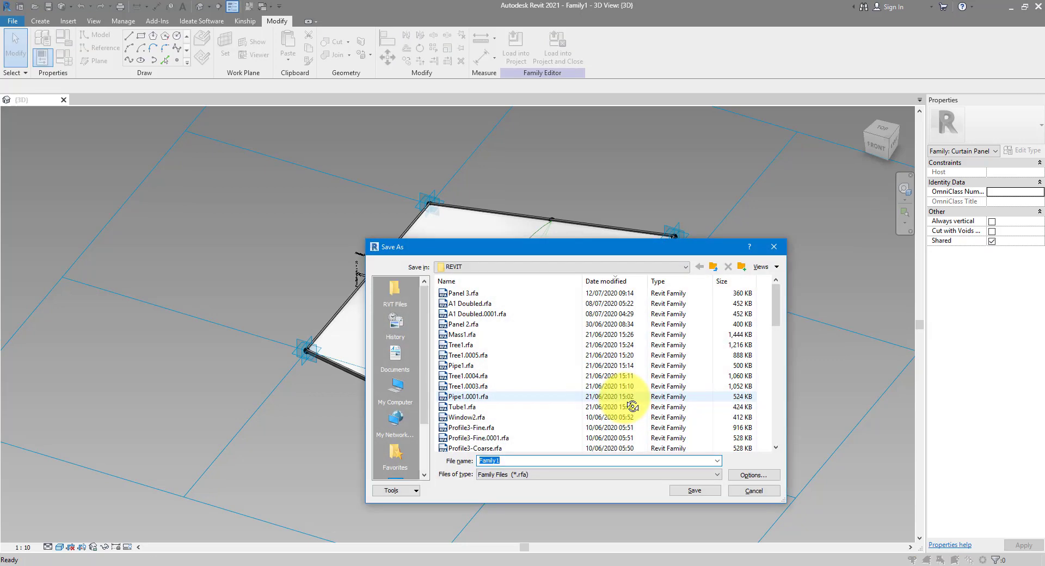
{"action": "type", "text": "ETFE Panel"}
{"action": "key", "text": "Return"}
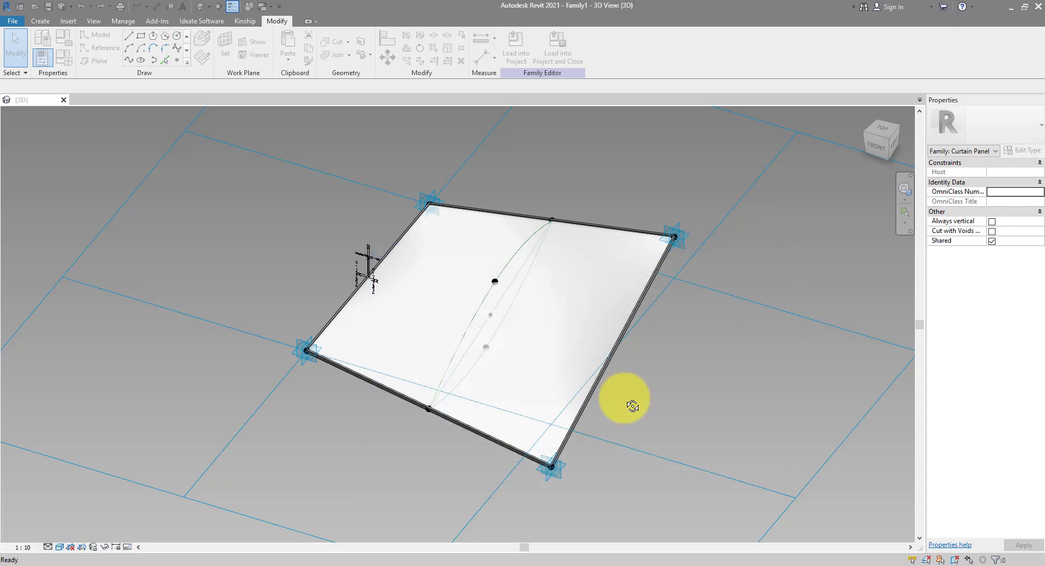
- Create a new conceptual mass family from the Metric Mass.rft template
{"action": "left_click", "coordinate": [15, 22]}
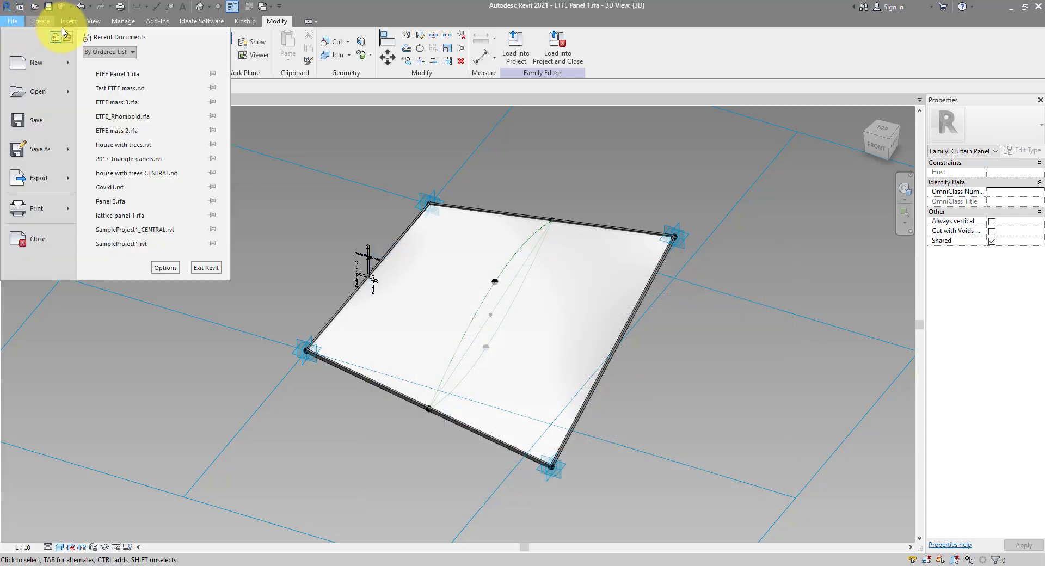
{"action": "left_click", "coordinate": [65, 63]}
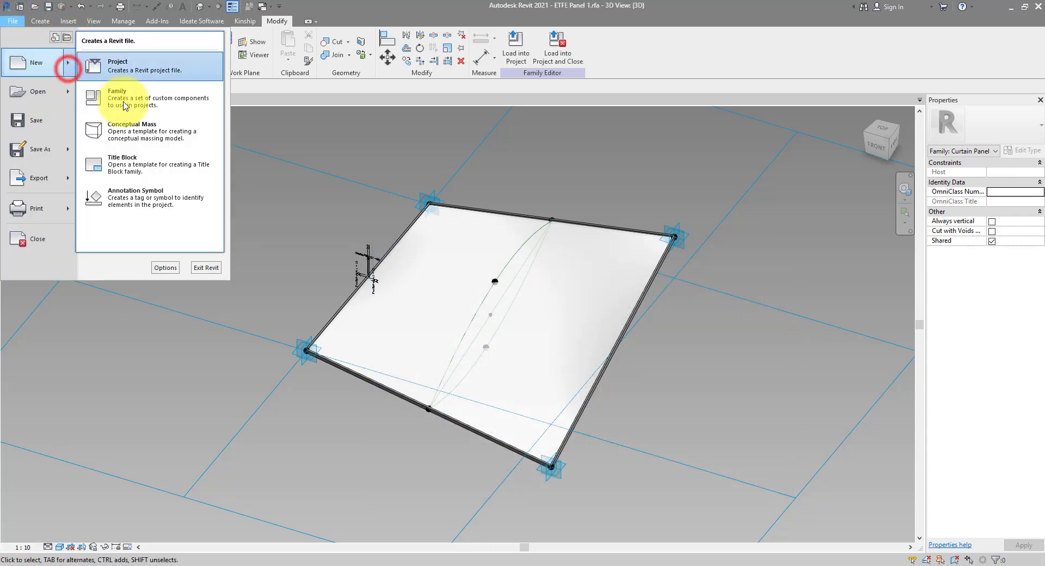
{"action": "left_click", "coordinate": [175, 136]}
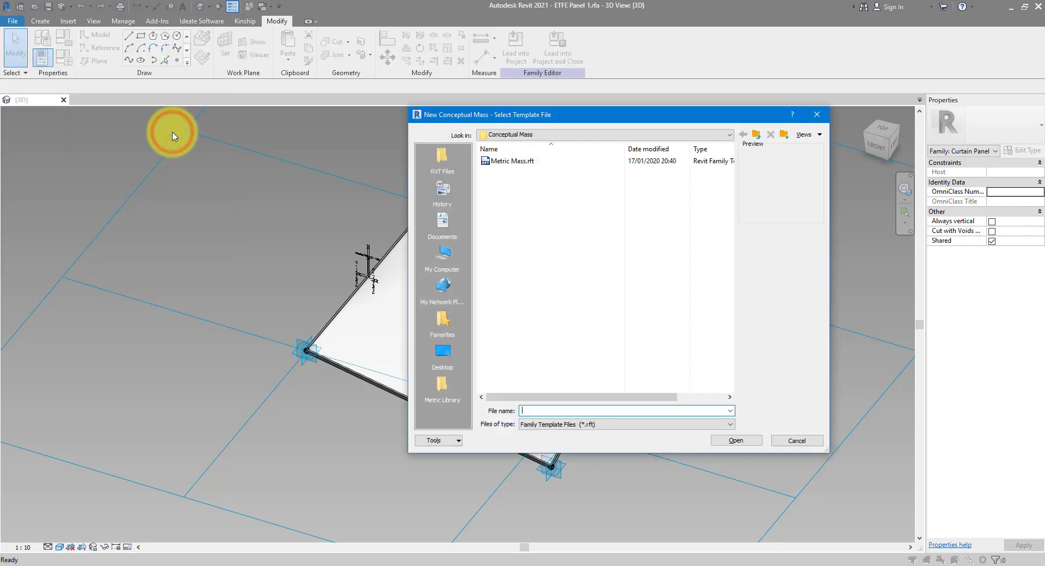
{"action": "left_click", "coordinate": [505, 163]}
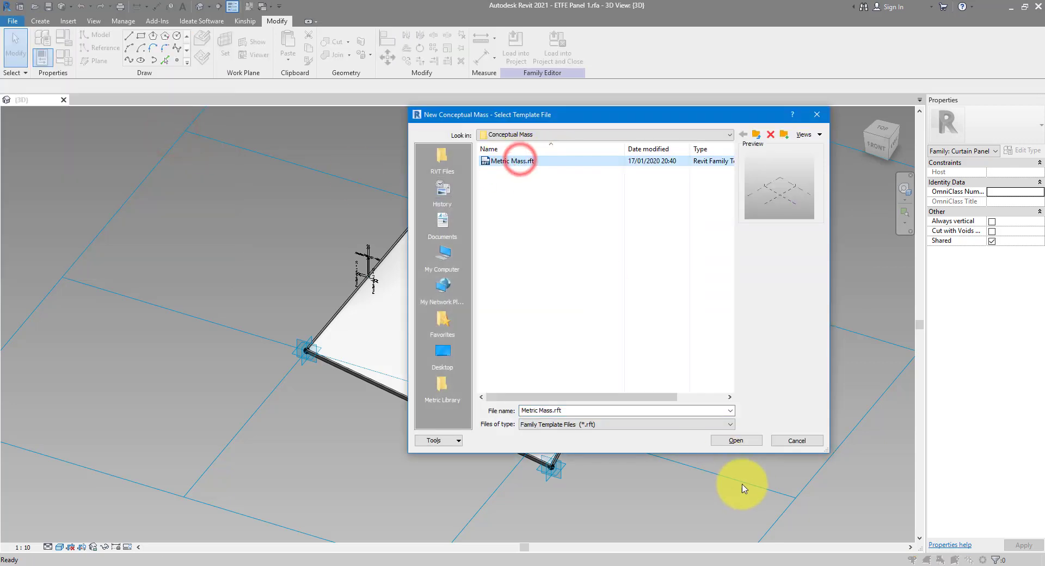
{"action": "left_click", "coordinate": [740, 440]}
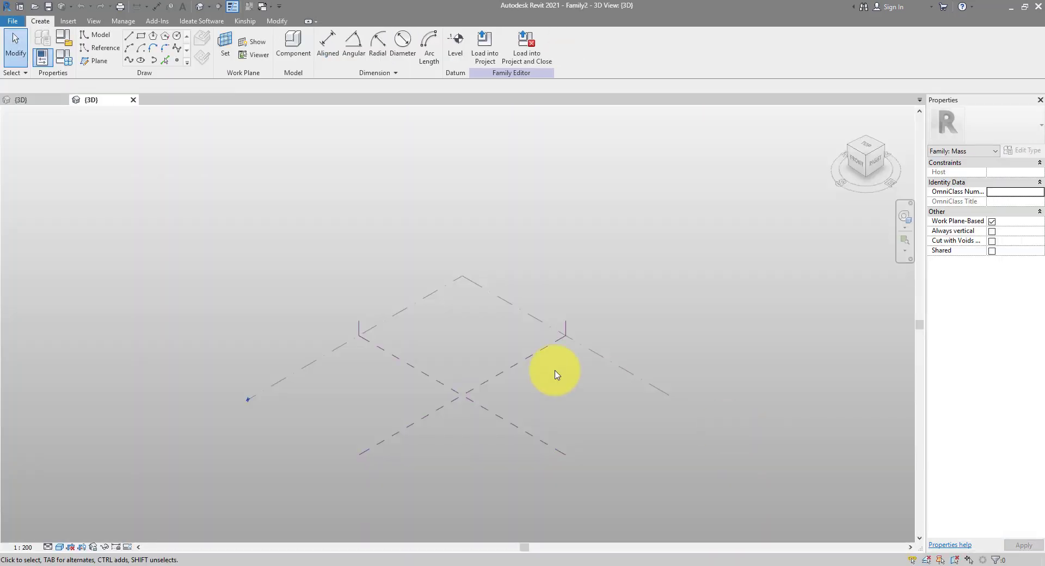
- Draw an open S-shaped model-line spline with five control points on Level 1, behind the reference planes' intersection
{"action": "scroll", "coordinate": [494, 362], "scroll_direction": "up", "scroll_amount": 4}
{"action": "scroll", "coordinate": [495, 362], "scroll_direction": "down", "scroll_amount": 2}
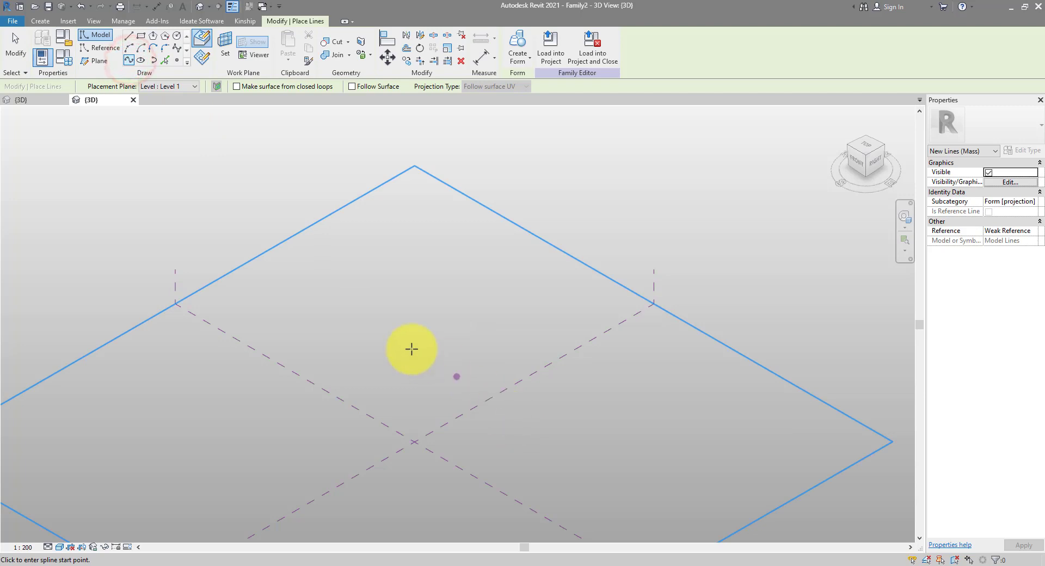
{"action": "left_click", "coordinate": [381, 313]}
{"action": "left_click", "coordinate": [369, 360]}
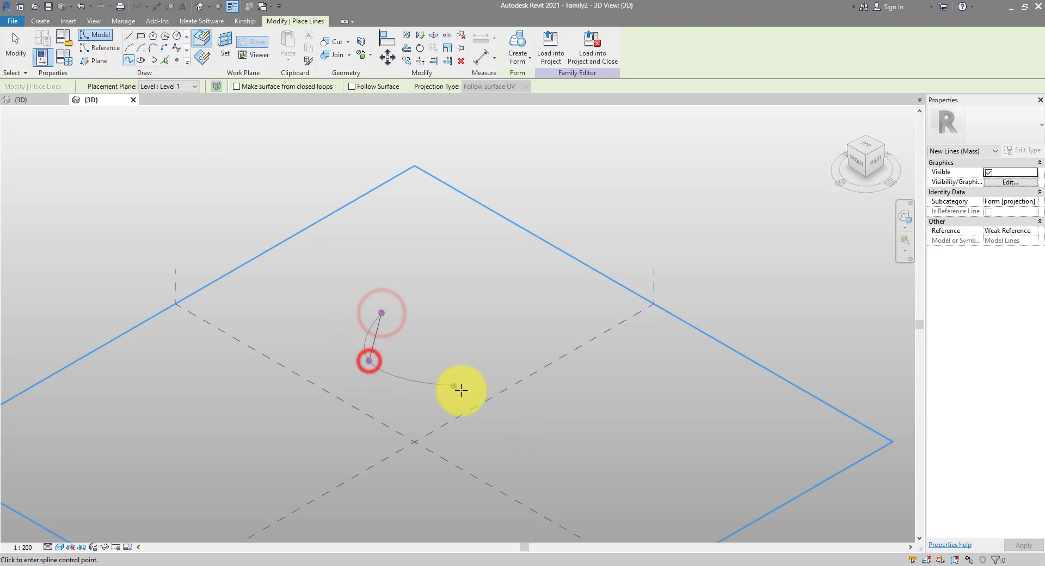
{"action": "left_click", "coordinate": [464, 391]}
{"action": "left_click", "coordinate": [527, 312]}
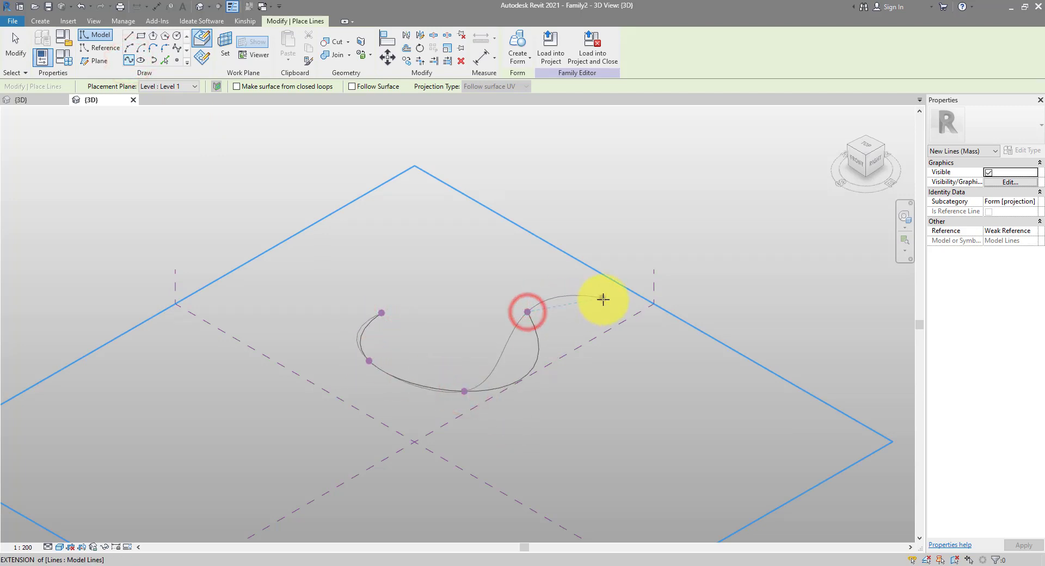
{"action": "left_click", "coordinate": [603, 299]}
{"action": "key", "text": "Escape"}
{"action": "key", "text": "Escape"}
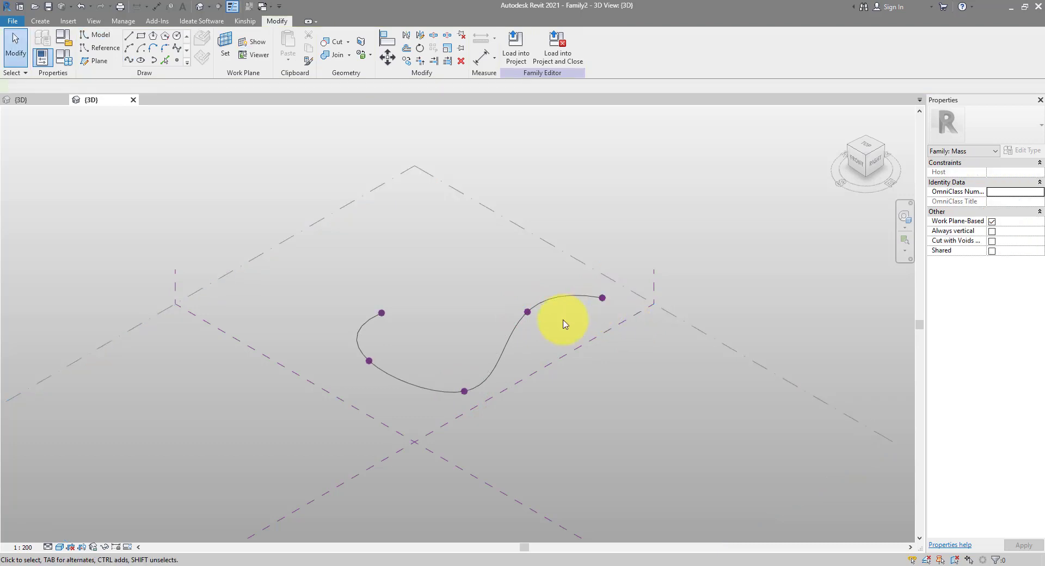
- Create a vertical surface form from the spline and show the form in X-Ray mode
{"action": "left_click", "coordinate": [553, 299]}
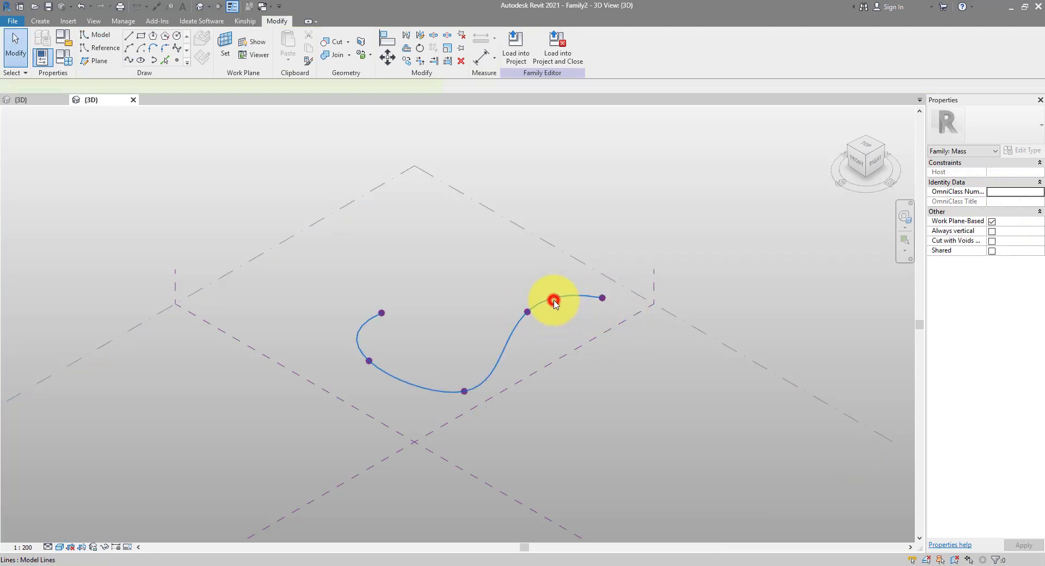
{"action": "left_click", "coordinate": [515, 41]}
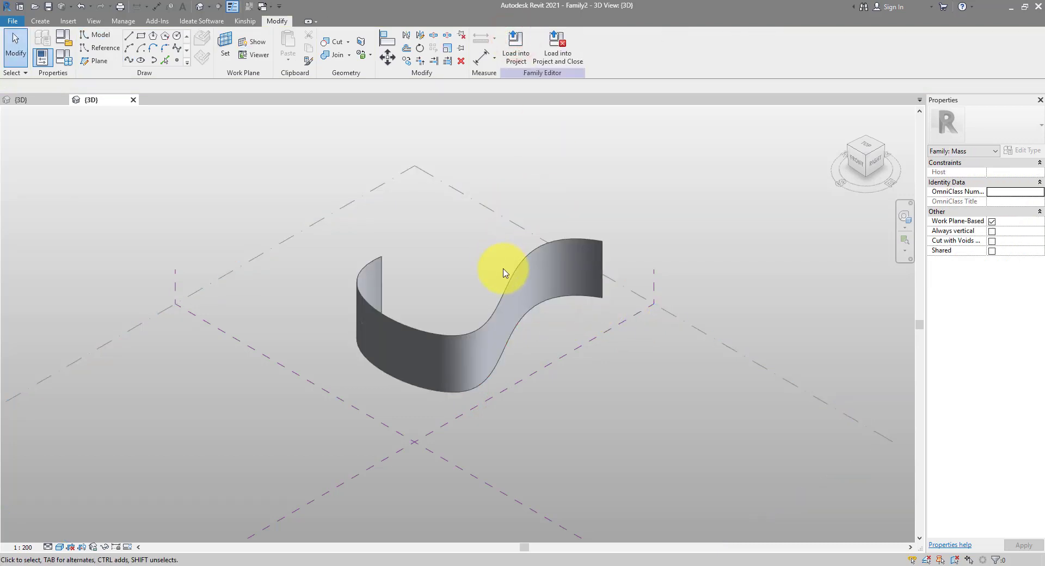
{"action": "left_click", "coordinate": [520, 265]}
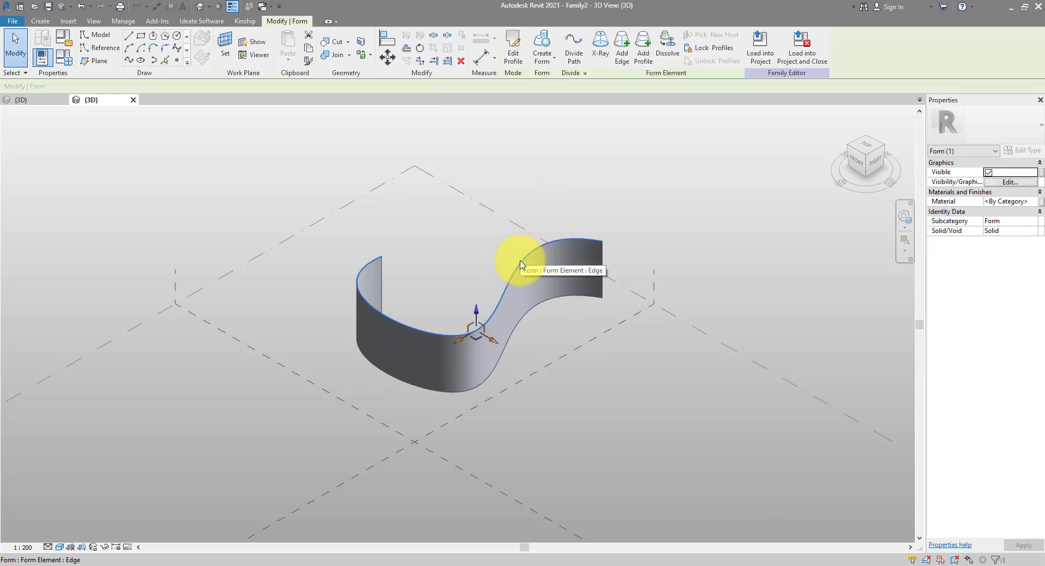
{"action": "left_click", "coordinate": [600, 60]}
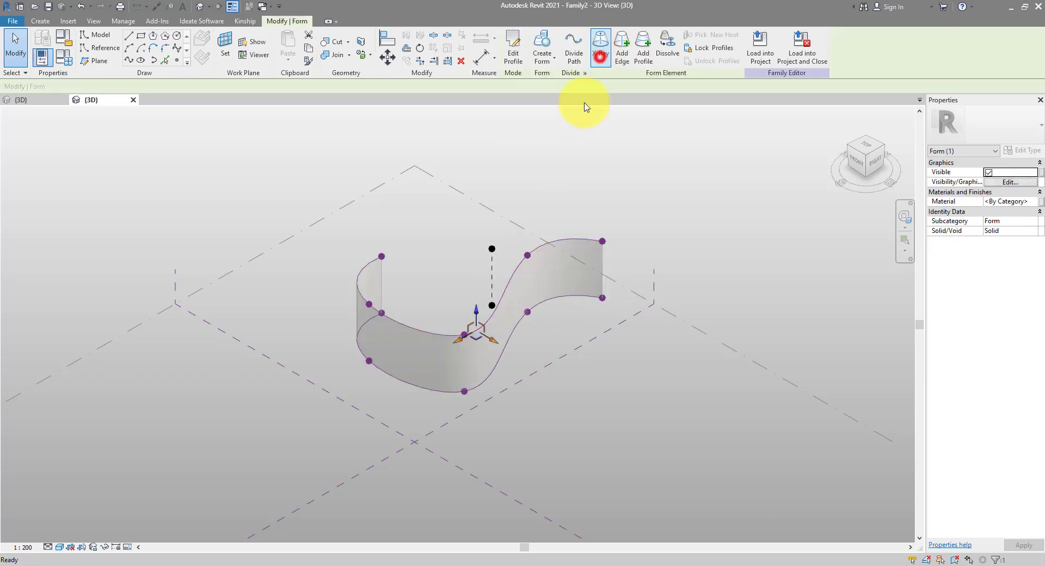
- Add an intermediate profile to the curved form, slightly above its mid-height
{"action": "scroll", "coordinate": [566, 282], "scroll_direction": "up", "scroll_amount": 2}
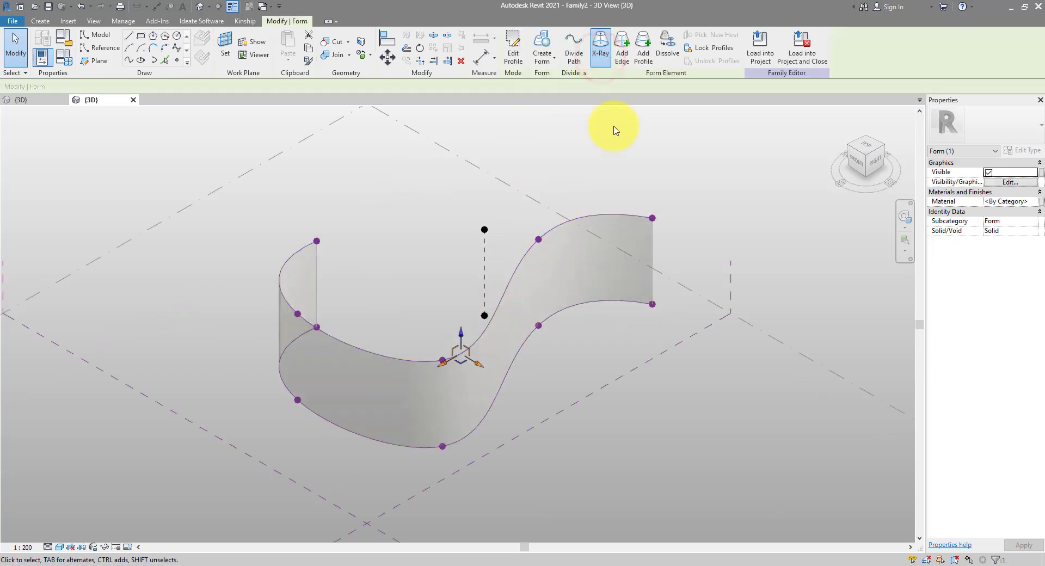
{"action": "left_click", "coordinate": [643, 59]}
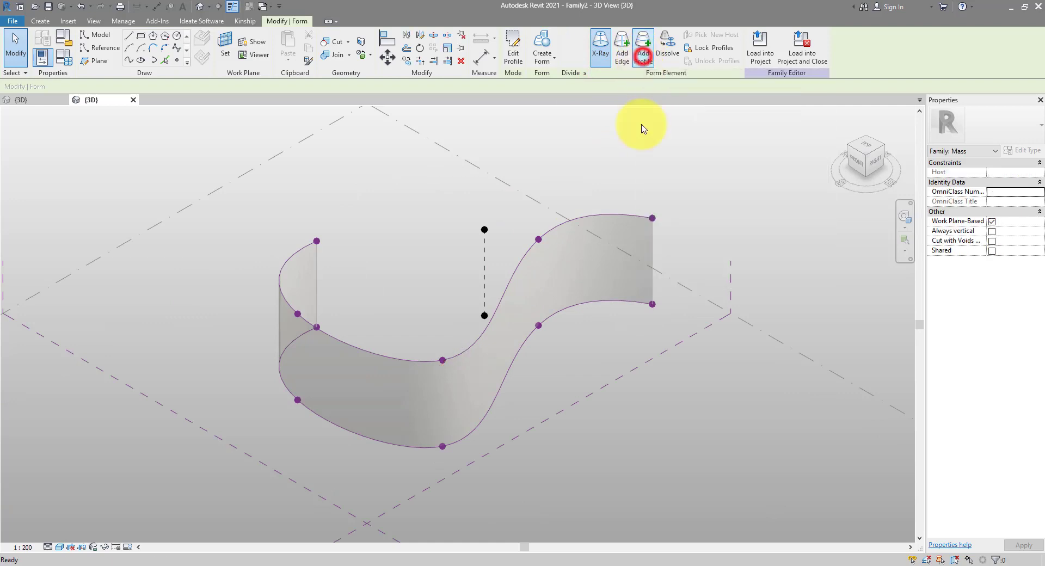
{"action": "left_click", "coordinate": [651, 250]}
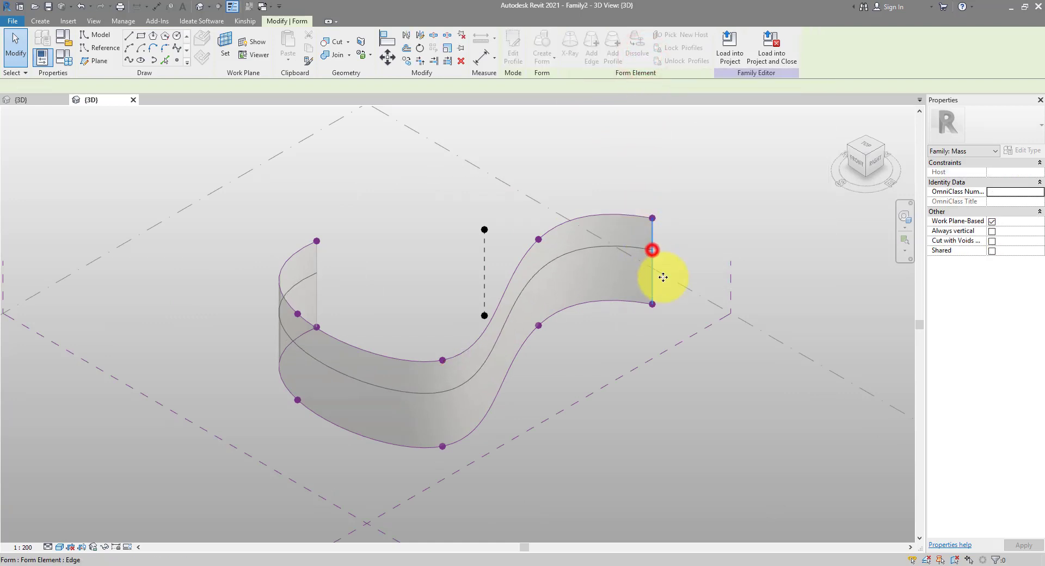
- Scale the intermediate profile graphically about its centre point by about 1.57 so that the surface bulges outwards
{"action": "left_click", "coordinate": [532, 279]}
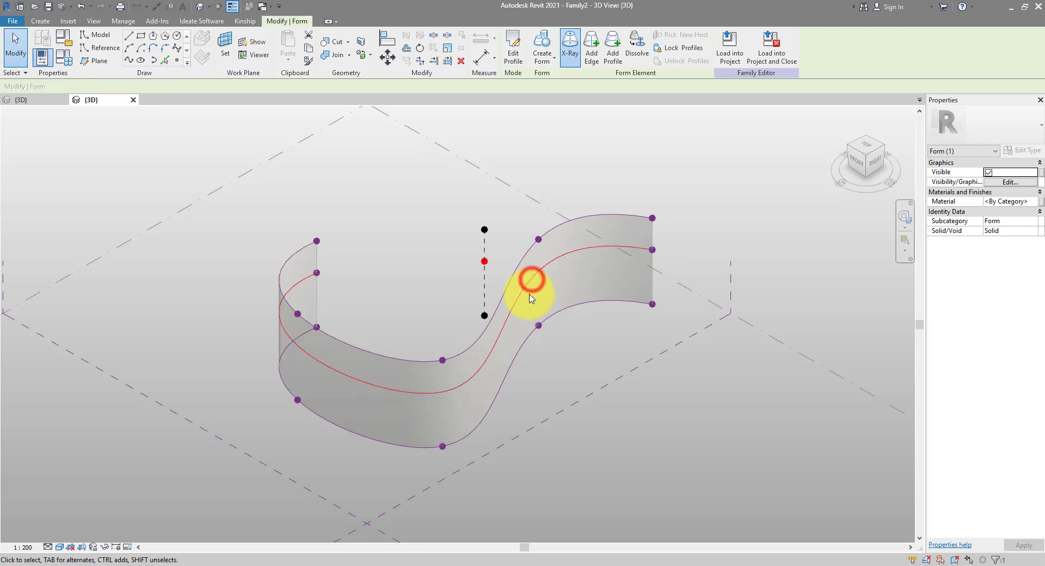
{"action": "left_click", "coordinate": [448, 49]}
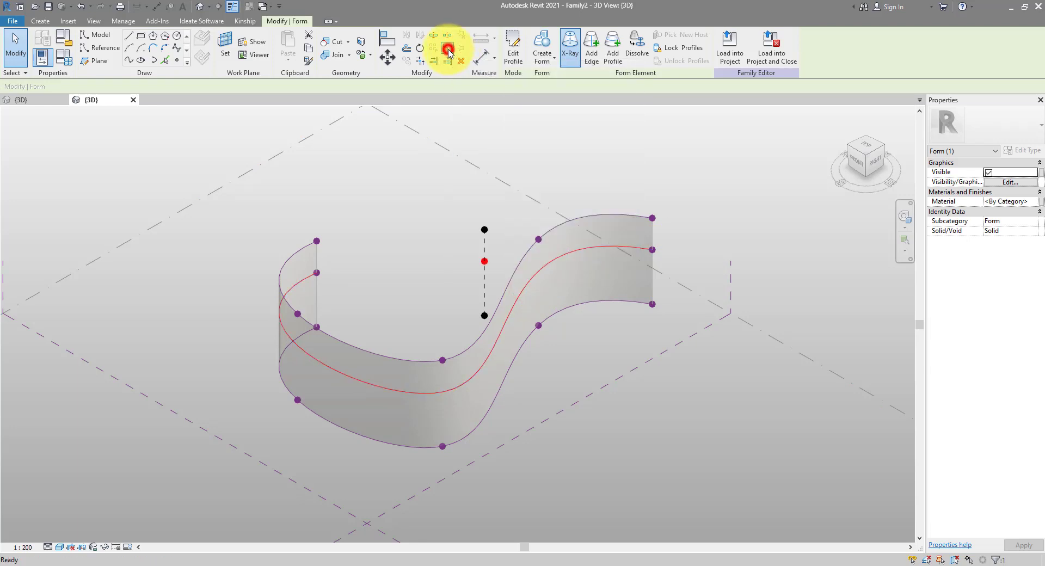
{"action": "left_click", "coordinate": [484, 261]}
{"action": "left_click", "coordinate": [512, 269]}
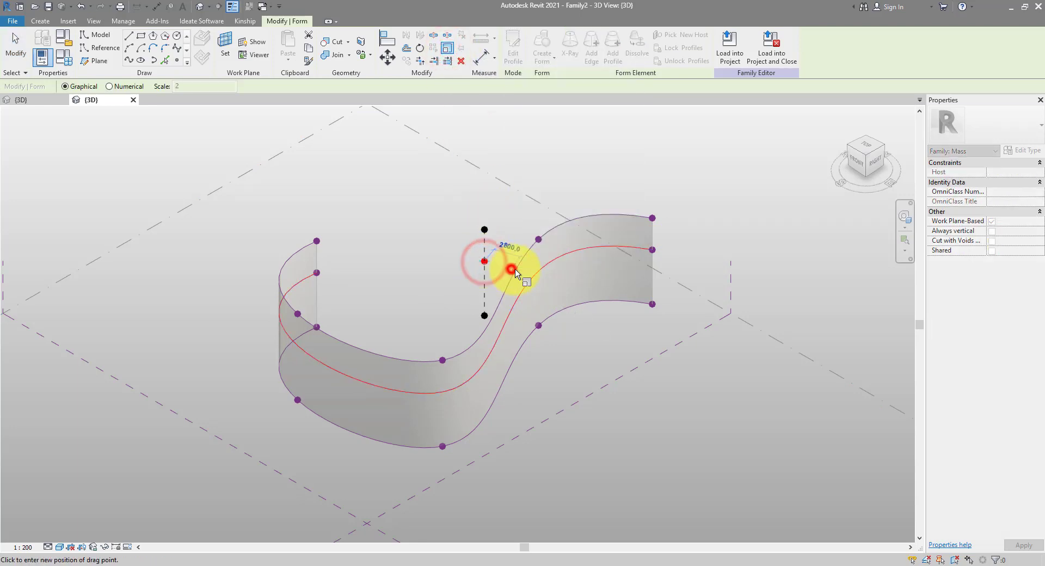
{"action": "left_click", "coordinate": [524, 275]}
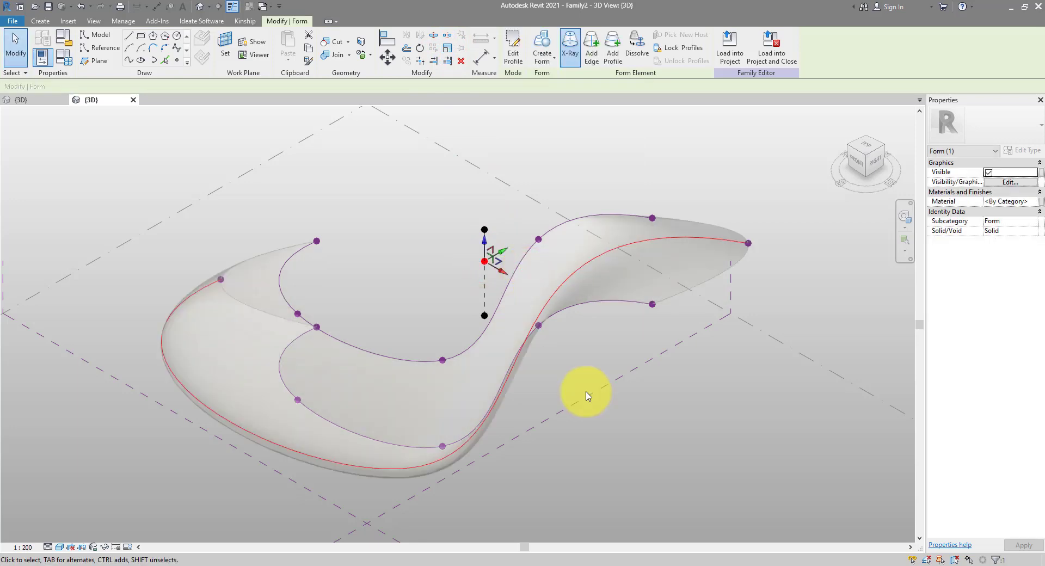
{"action": "middle_click_drag", "start_coordinate": [675, 429], "coordinate": [636, 394], "text": "shift"}
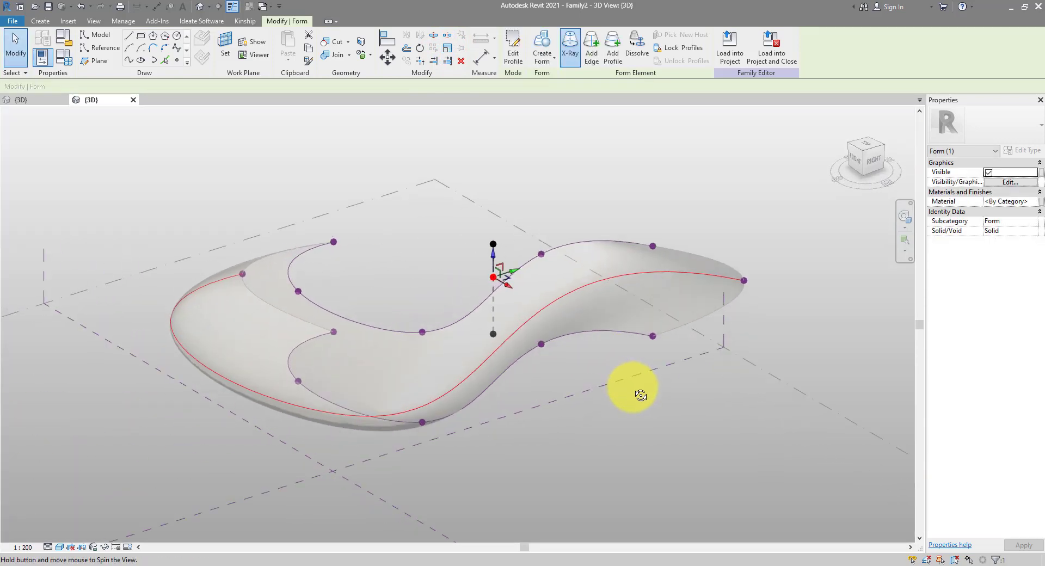
- Scale the intermediate profile down graphically about its centre point to reduce the bulge, and deselect the form
{"action": "left_click", "coordinate": [448, 52]}
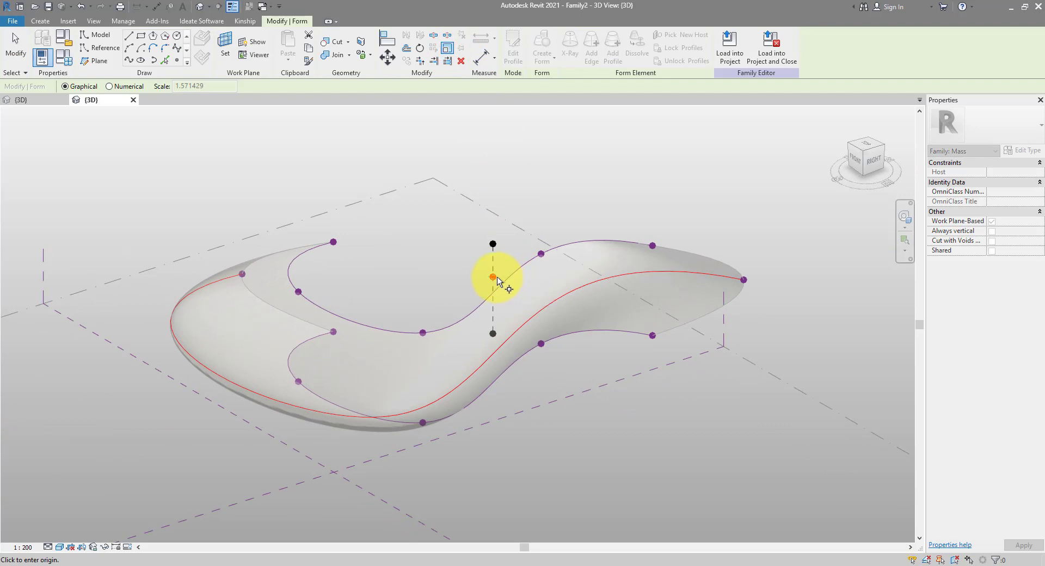
{"action": "left_click", "coordinate": [493, 276]}
{"action": "left_click", "coordinate": [521, 288]}
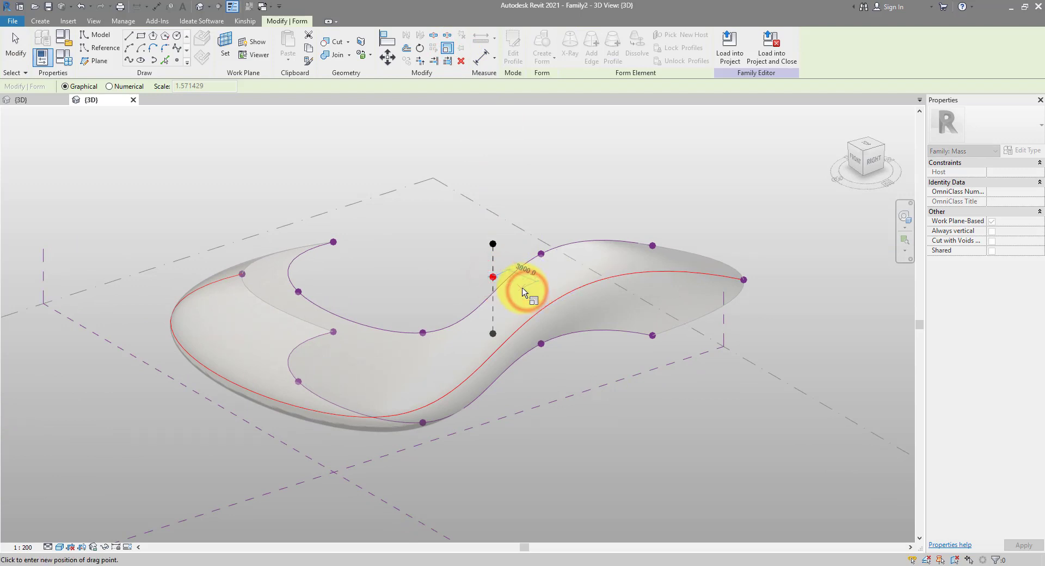
{"action": "left_click", "coordinate": [518, 285]}
{"action": "left_click", "coordinate": [594, 398]}
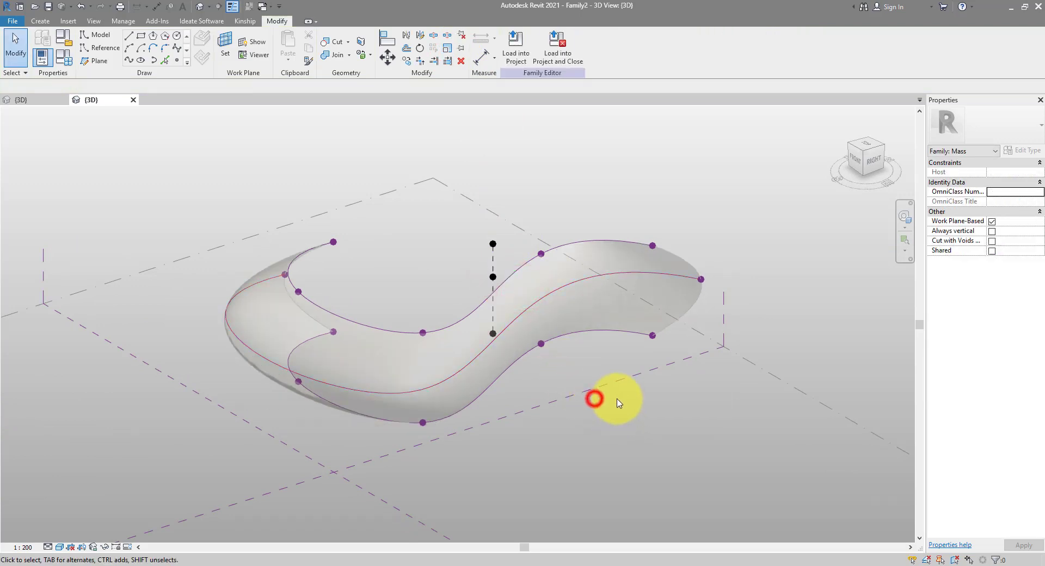
- Turn off the X-Ray display of the curved form and deselect it
{"action": "middle_click_drag", "start_coordinate": [506, 455], "coordinate": [651, 319], "text": "shift"}
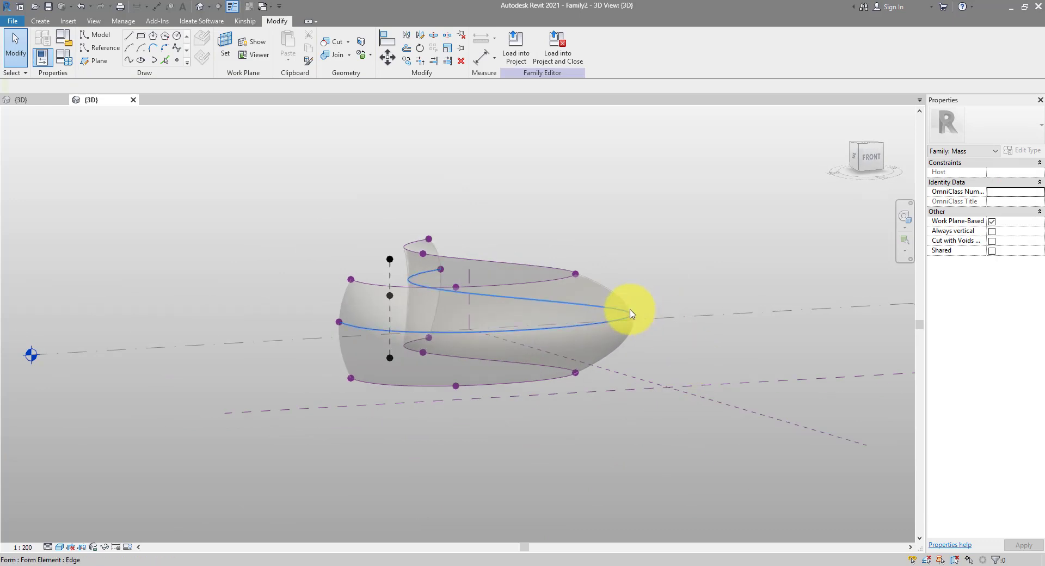
{"action": "left_click", "coordinate": [633, 308]}
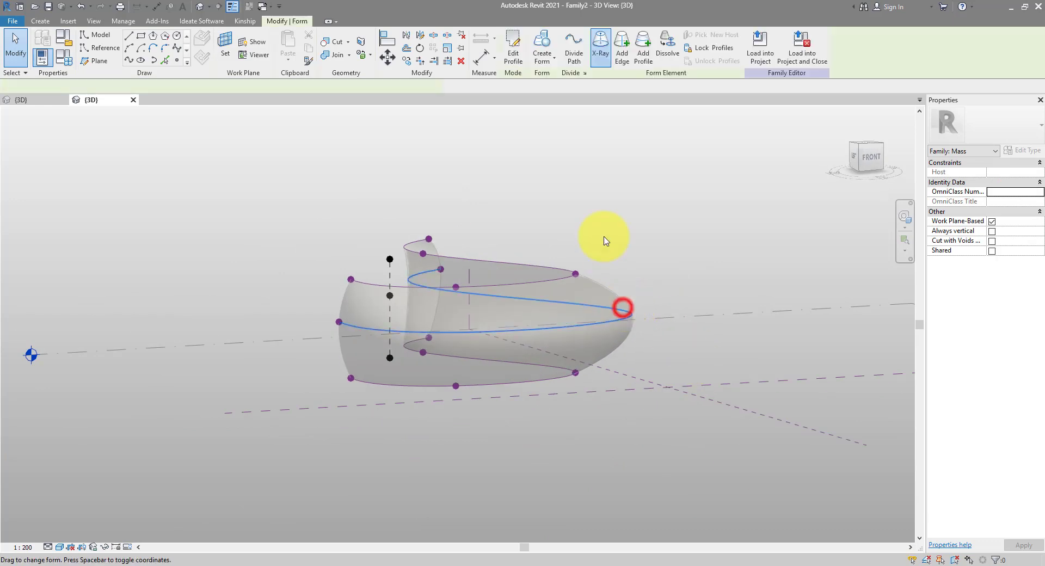
{"action": "left_click", "coordinate": [602, 51]}
{"action": "left_click", "coordinate": [627, 242]}
- Select the whole curved form and divide its surface into a UV grid
{"action": "middle_click_drag", "start_coordinate": [628, 243], "coordinate": [571, 305], "text": "shift"}
{"action": "key", "text": "Tab"}
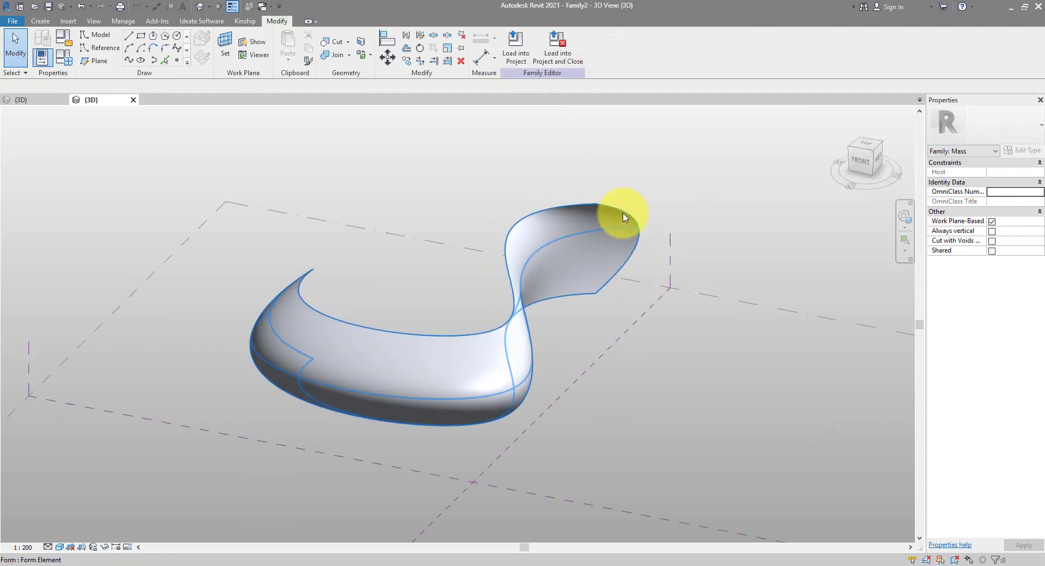
{"action": "left_click", "coordinate": [624, 217]}
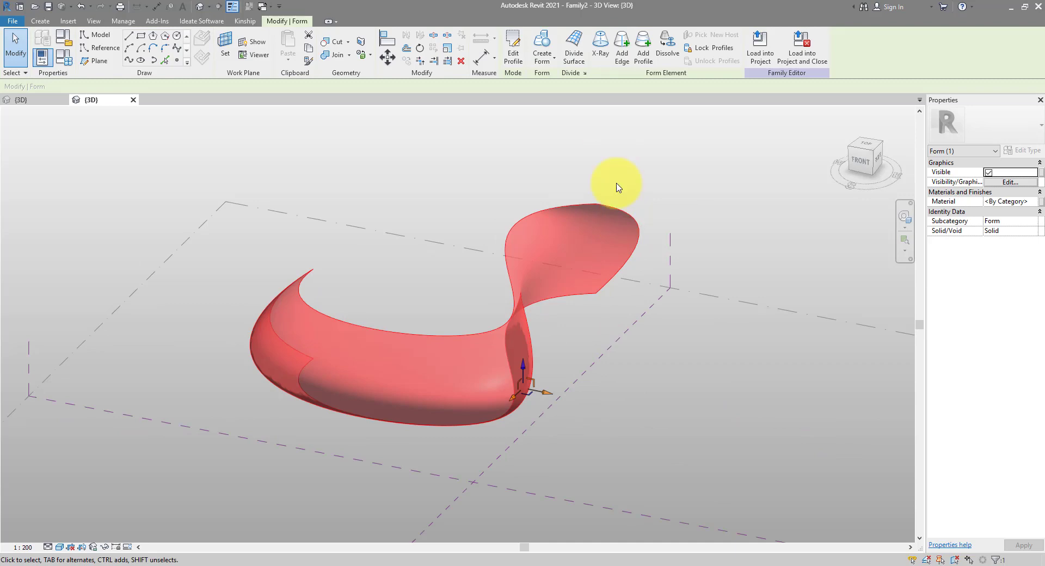
{"action": "left_click", "coordinate": [580, 66]}
- Set the divided surface's U grid number to 15 and its V grid number to 30
{"action": "middle_click_drag", "start_coordinate": [613, 419], "coordinate": [597, 398], "text": "shift"}
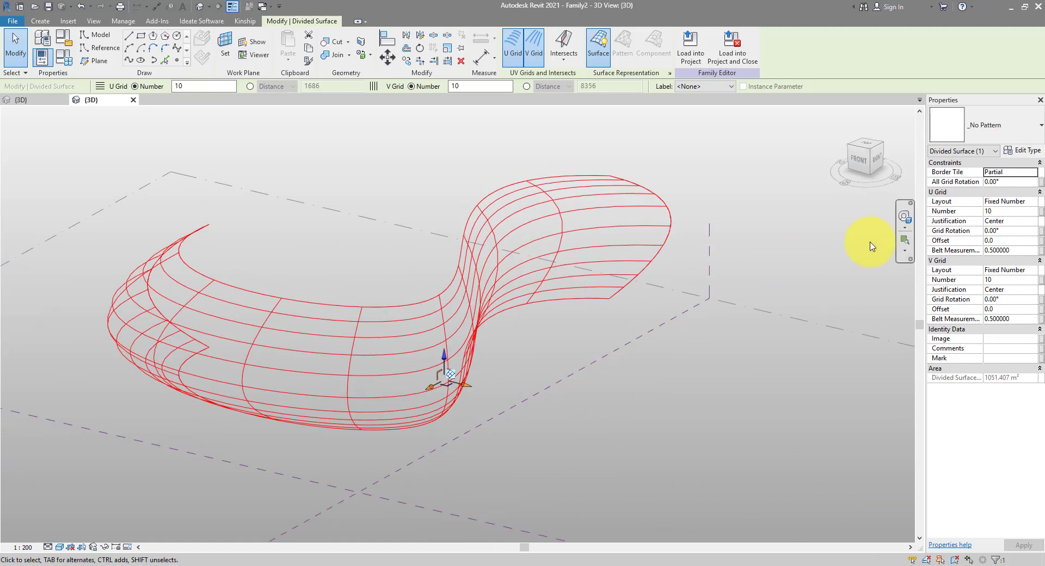
{"action": "left_click", "coordinate": [1014, 213]}
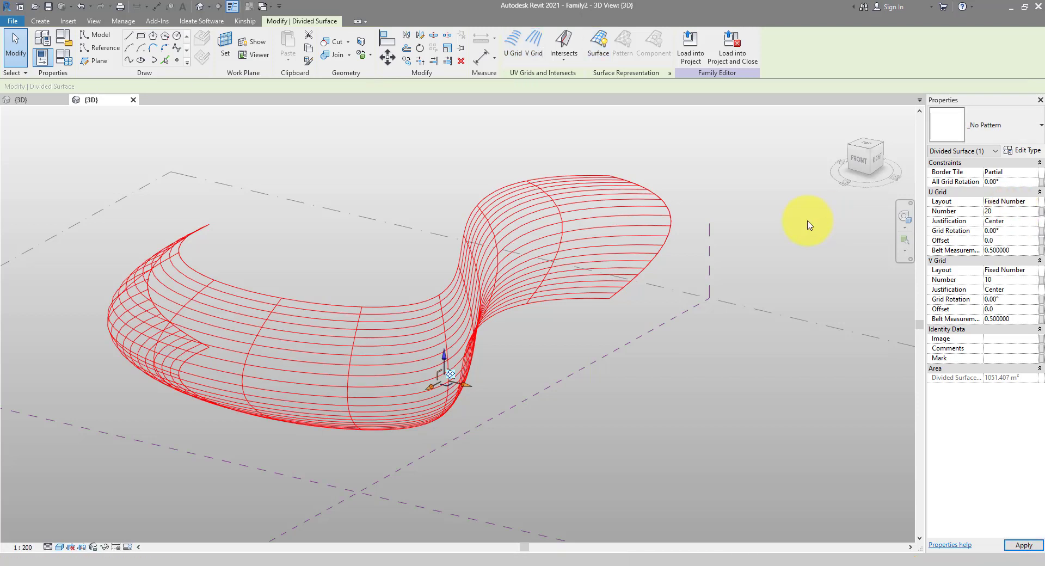
{"action": "left_click", "coordinate": [1020, 211]}
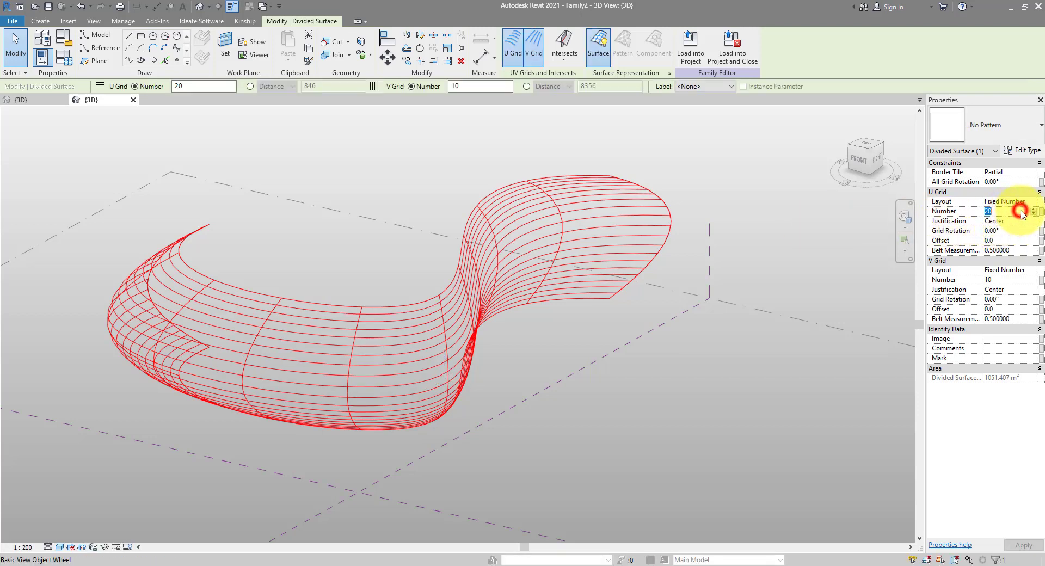
{"action": "type", "text": "15"}
{"action": "key", "text": "Return"}
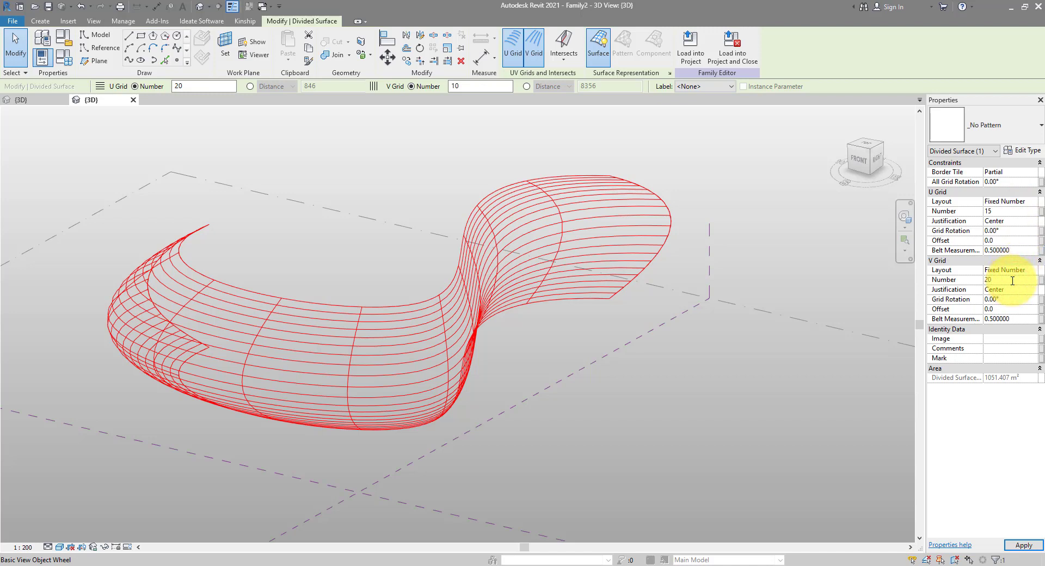
{"action": "left_click", "coordinate": [1012, 279]}
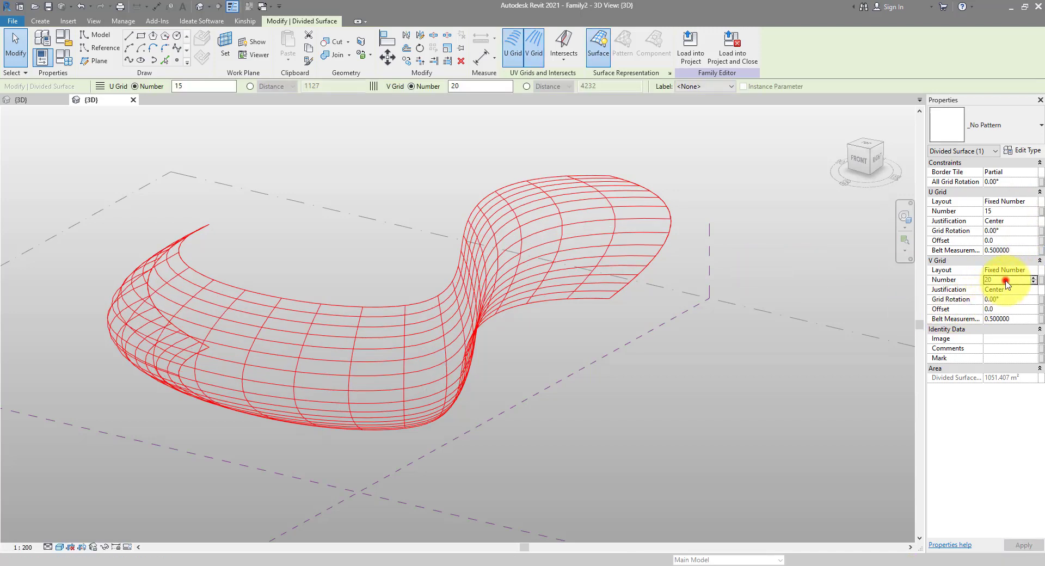
{"action": "type", "text": "30"}
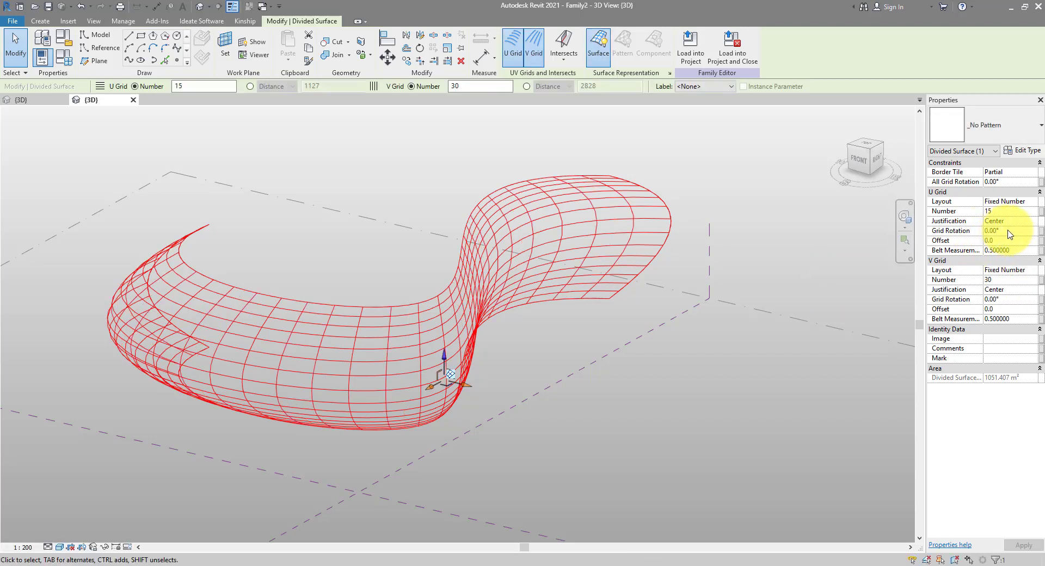
- Consult the Allianz Arena facade photo, and try rotating the divided surface's U grid by 45°
{"action": "left_click", "coordinate": [320, 545]}
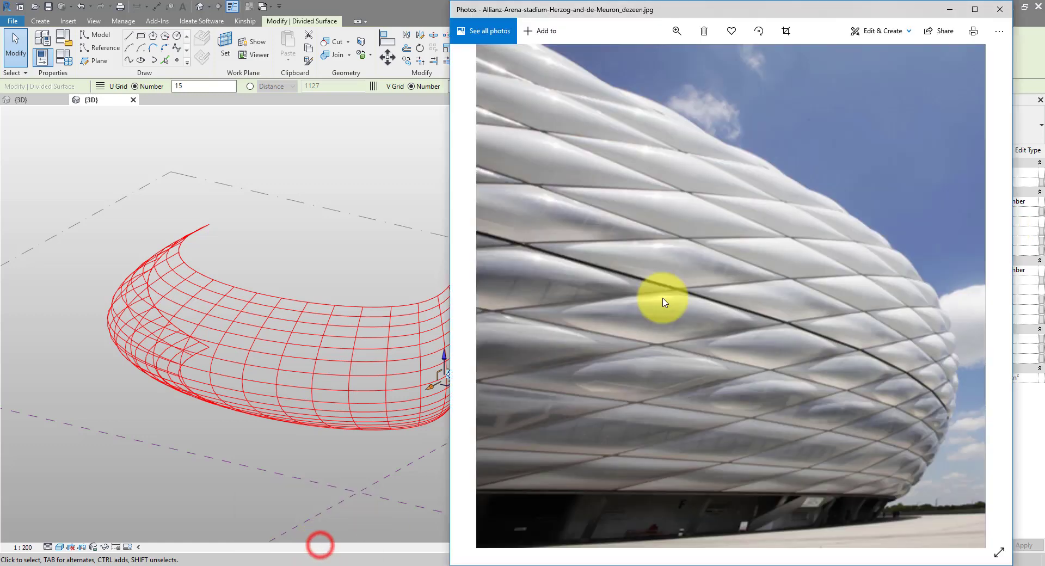
{"action": "left_click", "coordinate": [434, 9]}
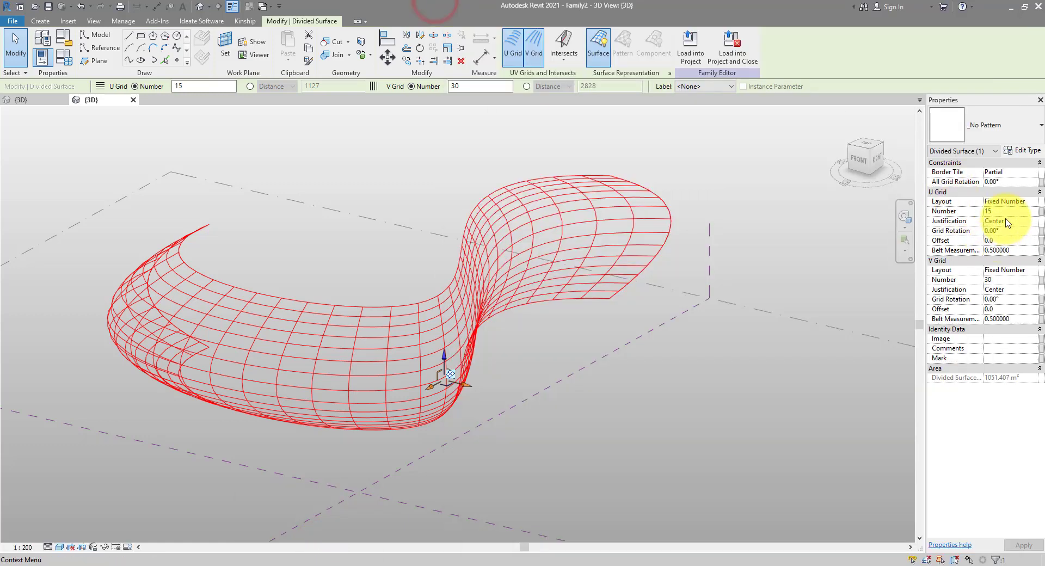
{"action": "left_click", "coordinate": [1011, 231]}
{"action": "type", "text": "4"}
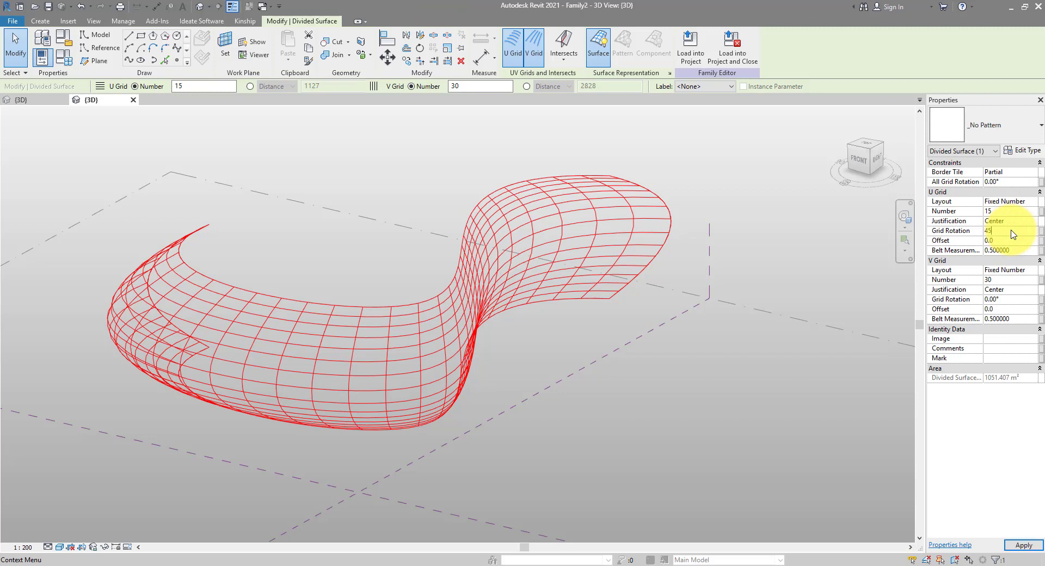
{"action": "type", "text": "5"}
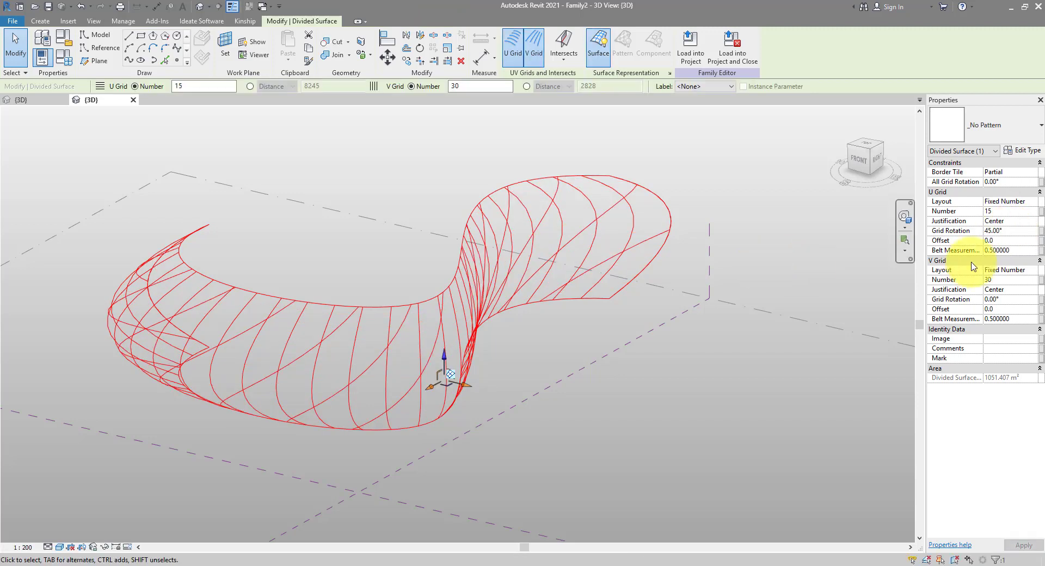
- Reset the U grid rotation to 0°, rotate the V grid by -45°, and compare the pattern with the full stadium photo
{"action": "left_click", "coordinate": [1018, 232]}
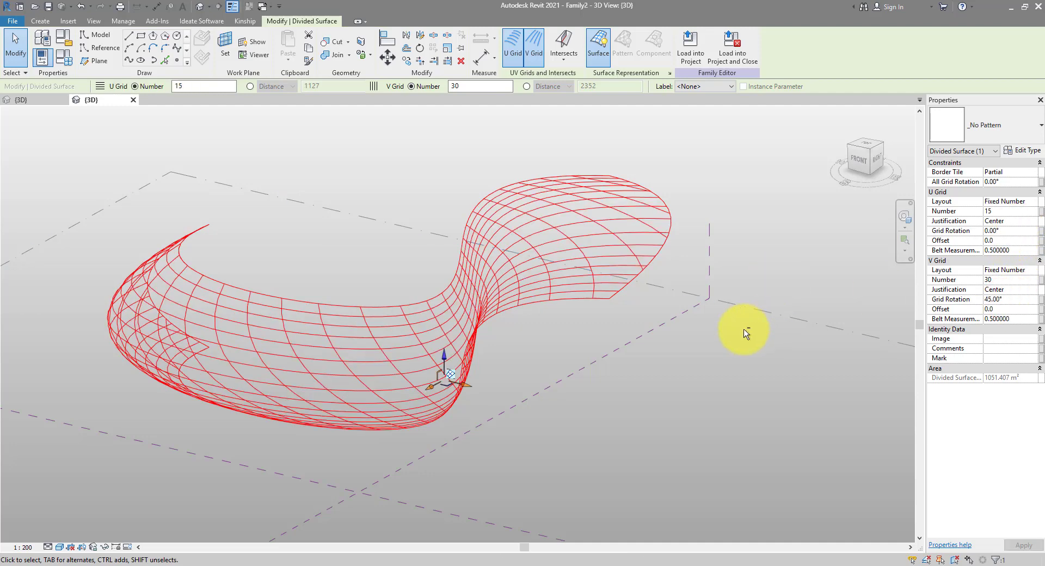
{"action": "mouse_move", "coordinate": [741, 331]}
{"action": "middle_mouse_down", "text": "shift"}
{"action": "mouse_move", "coordinate": [733, 232]}
{"action": "mouse_move", "coordinate": [786, 267]}
{"action": "mouse_move", "coordinate": [735, 342]}
{"action": "middle_mouse_up", "text": "shift"}
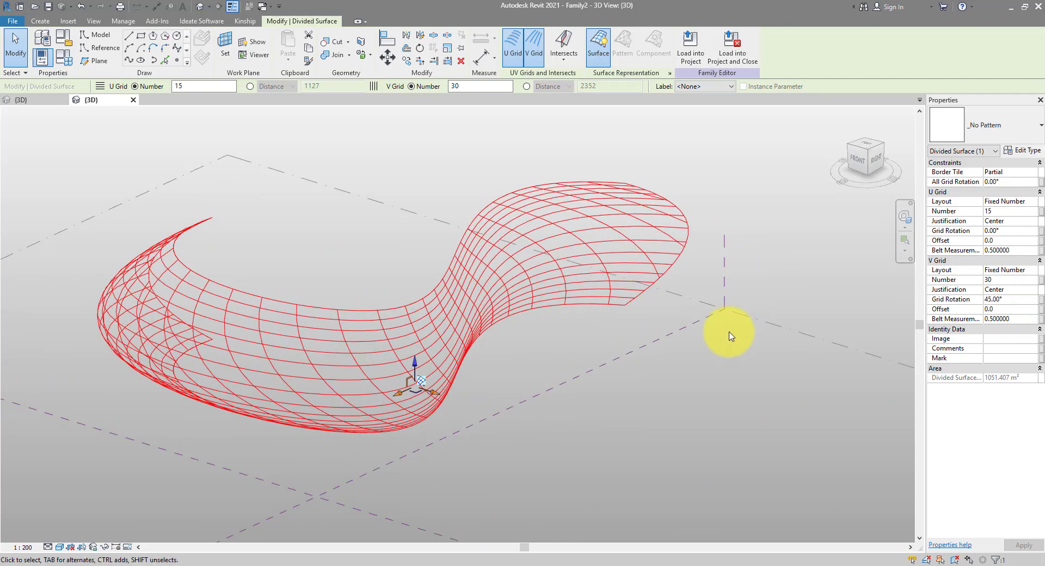
{"action": "left_click", "coordinate": [1008, 300]}
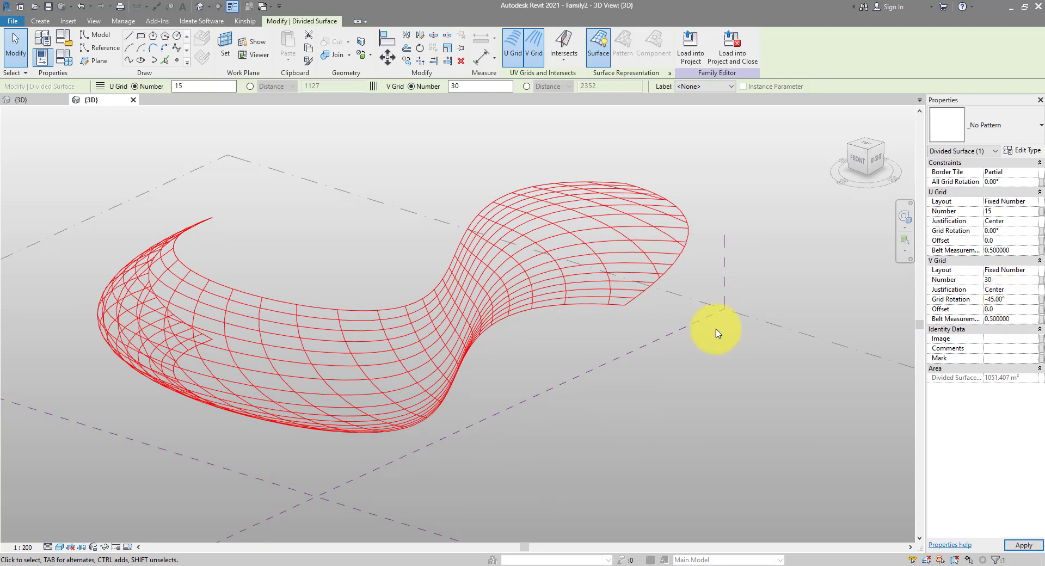
{"action": "middle_click_drag", "start_coordinate": [716, 327], "coordinate": [701, 301], "text": "shift"}
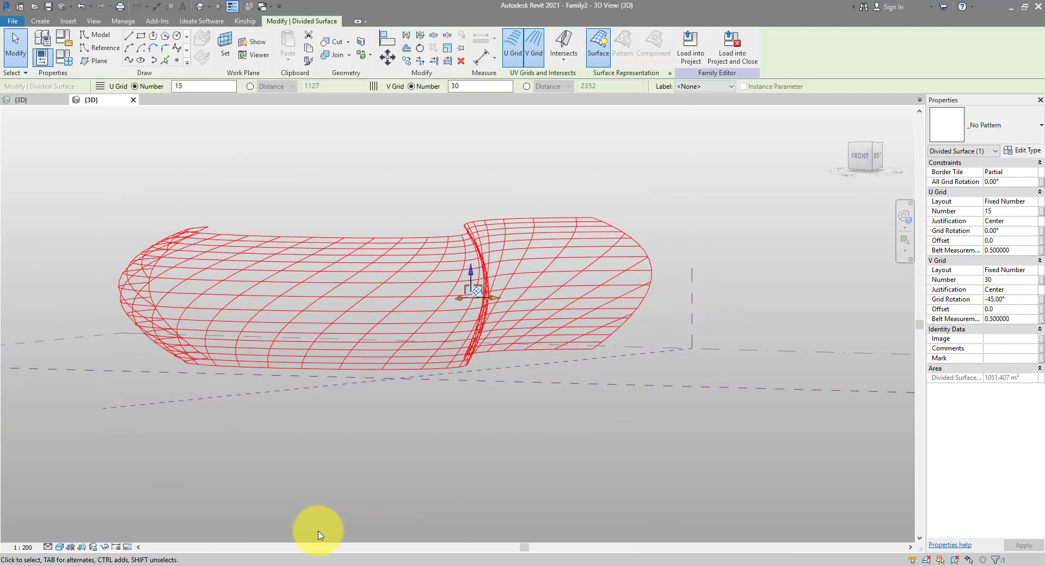
{"action": "left_click", "coordinate": [310, 564]}
{"action": "left_click", "coordinate": [279, 545]}
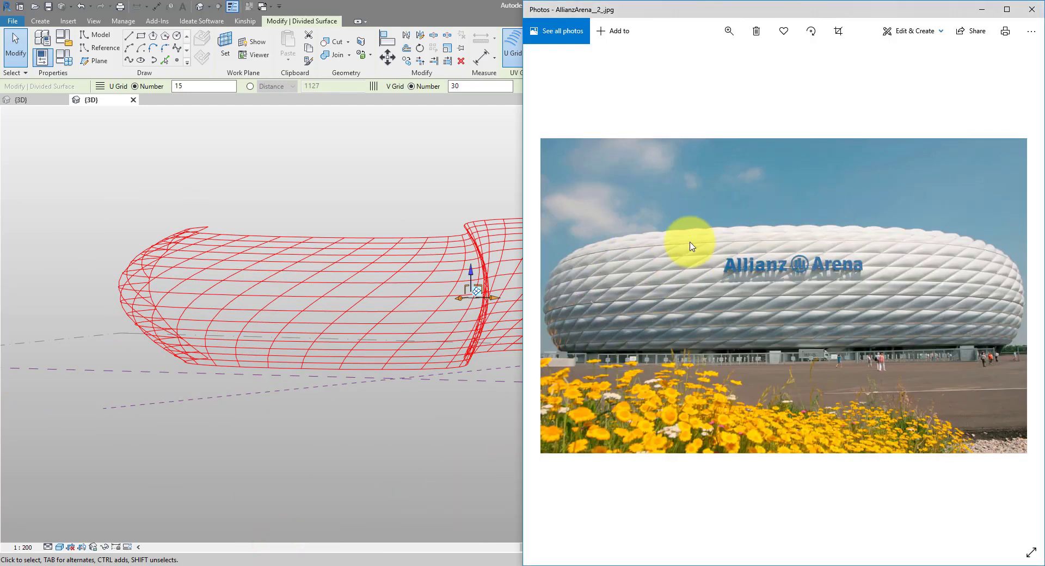
{"action": "left_click", "coordinate": [442, 7]}
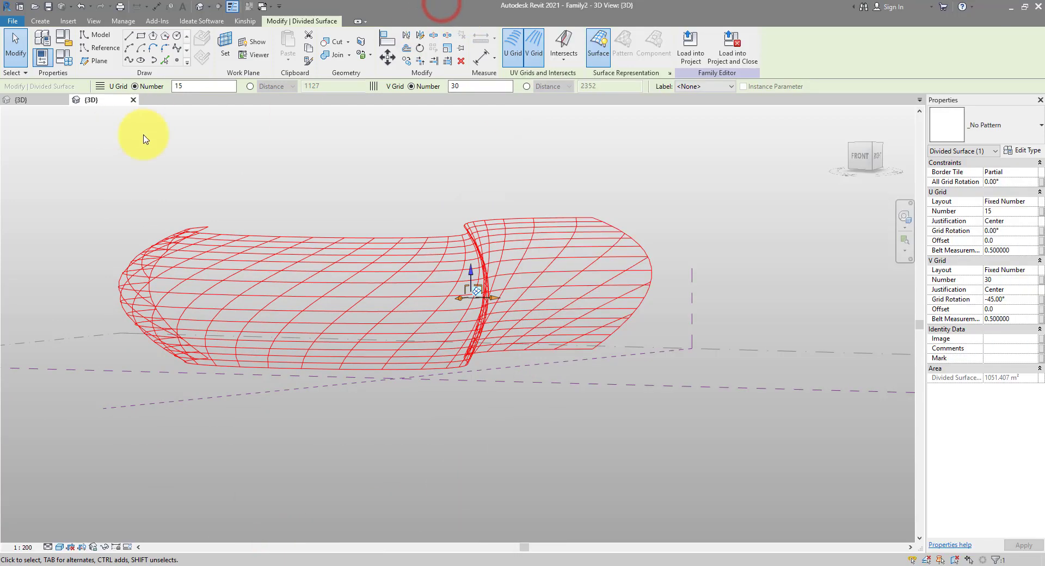
- Load the ETFE Panel 1 curtain panel family into the conceptual mass family
{"action": "left_click", "coordinate": [38, 101]}
{"action": "key", "text": "Escape"}
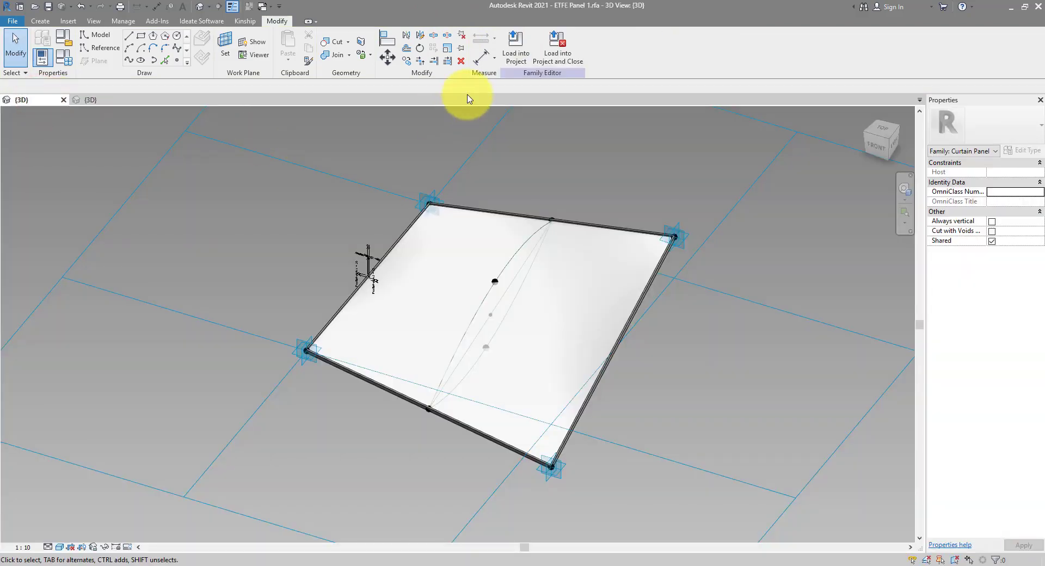
{"action": "left_click", "coordinate": [515, 50]}
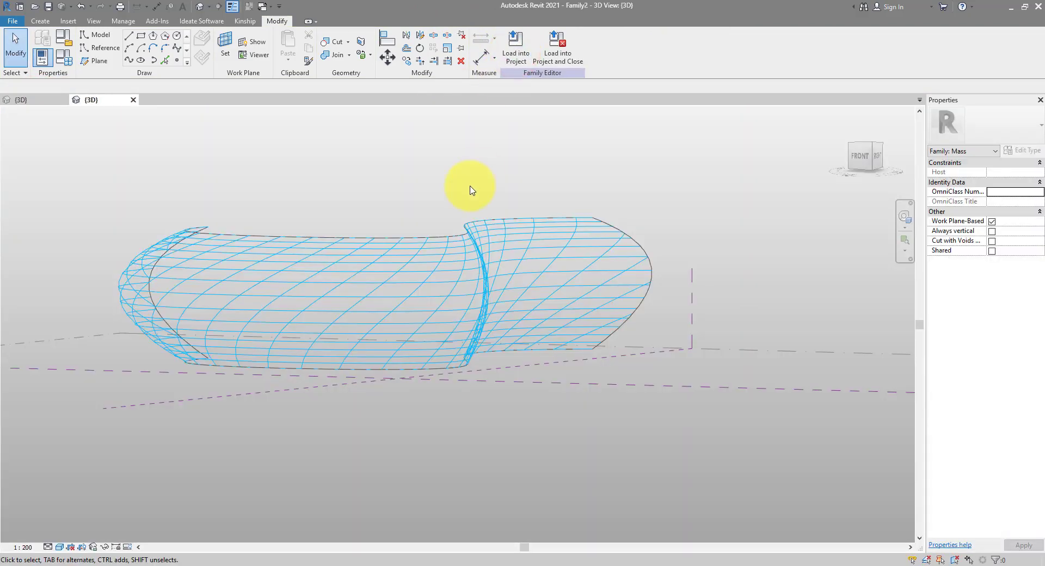
- Apply the rectangular ETFE Panel 1 component to the divided surface and deselect it to inspect the cushions up close
{"action": "left_click", "coordinate": [478, 251]}
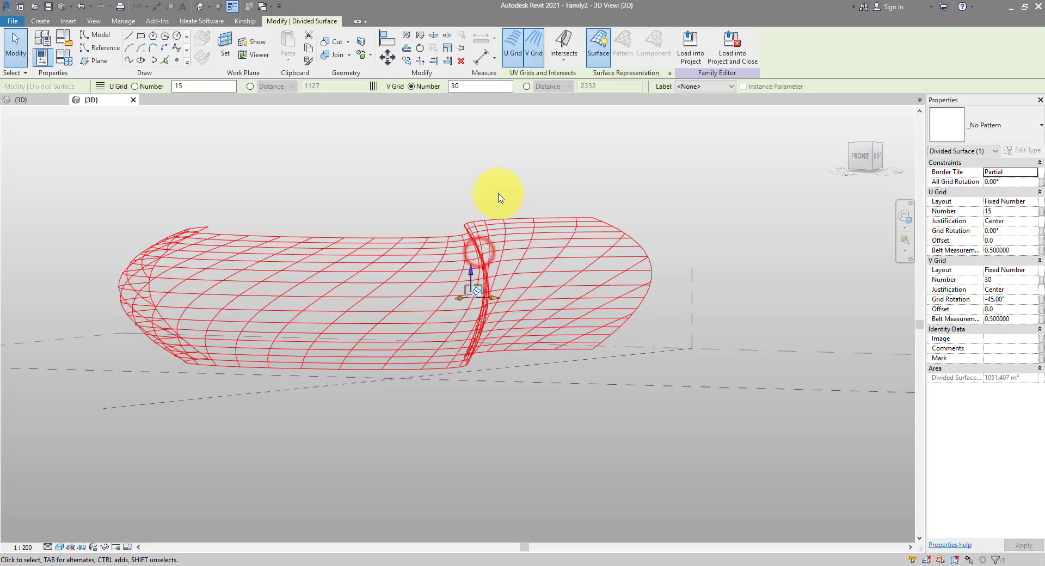
{"action": "left_click", "coordinate": [949, 132]}
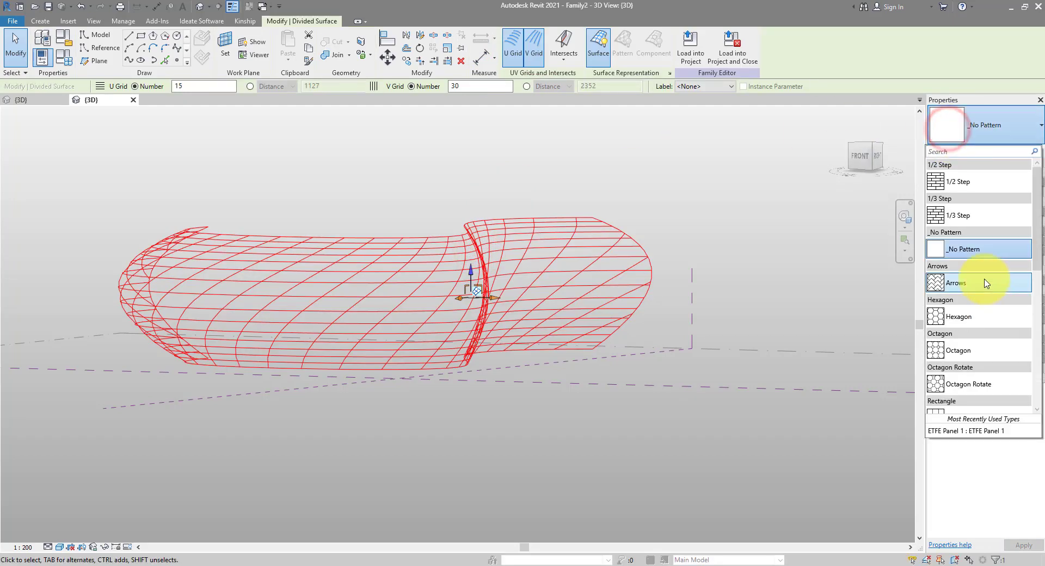
{"action": "scroll", "coordinate": [971, 280], "scroll_direction": "down", "scroll_amount": 3}
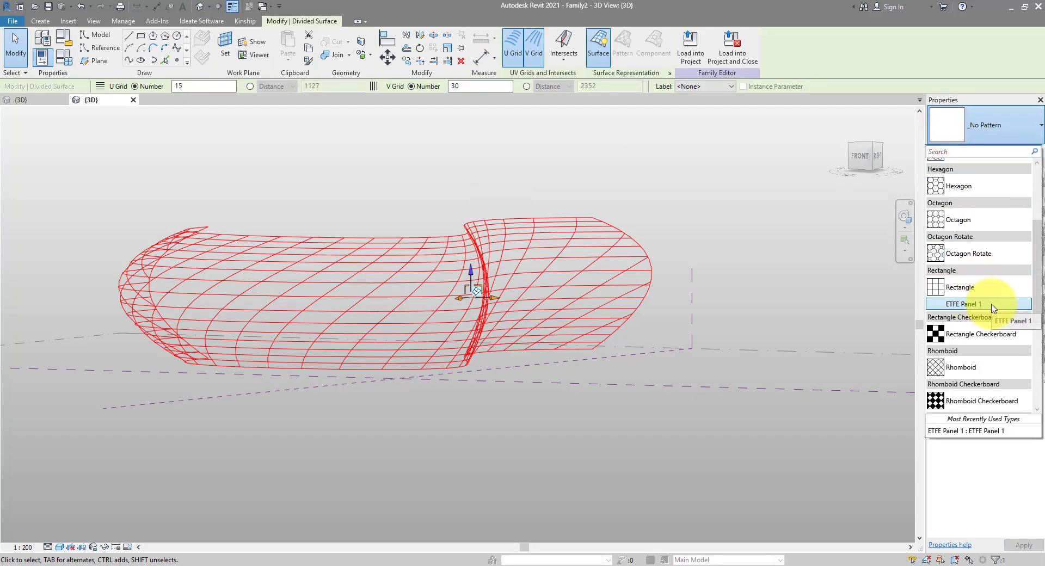
{"action": "left_click", "coordinate": [991, 305]}
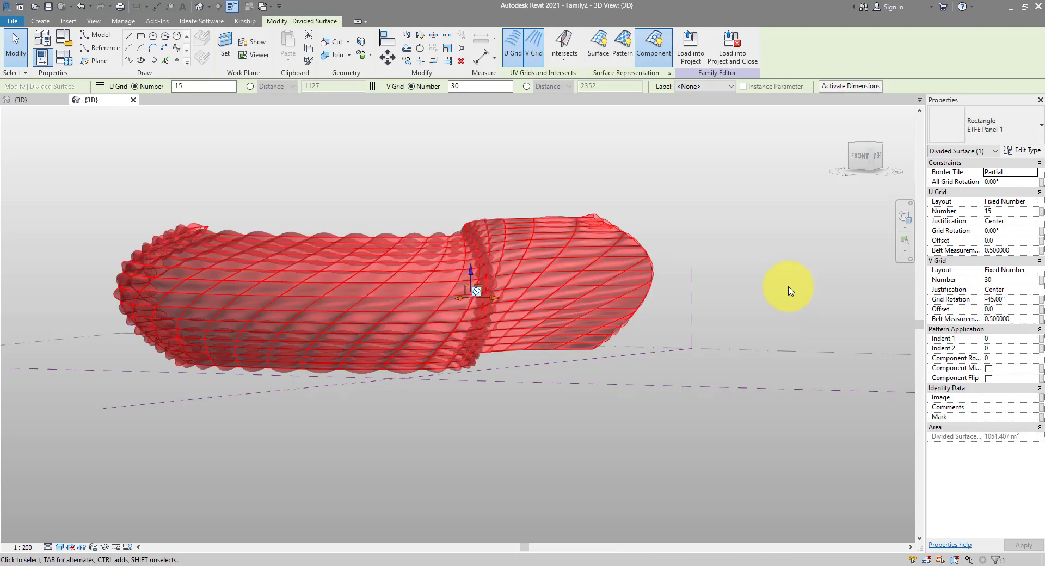
{"action": "middle_click_drag", "start_coordinate": [497, 233], "coordinate": [340, 361], "text": "shift"}
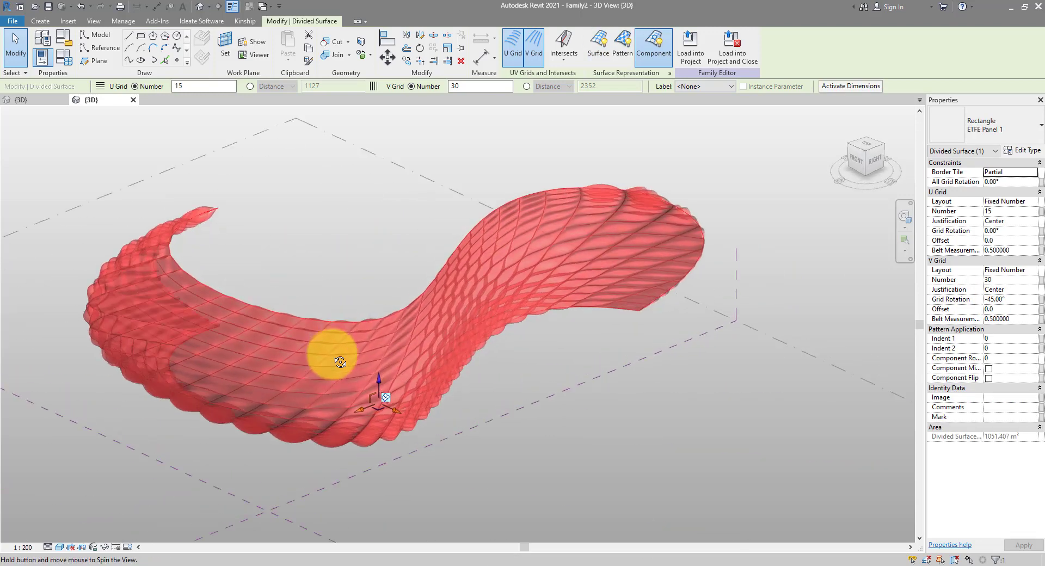
{"action": "scroll", "coordinate": [280, 191], "scroll_direction": "up", "scroll_amount": 5}
{"action": "middle_click_drag", "start_coordinate": [280, 191], "coordinate": [345, 233], "text": "shift"}
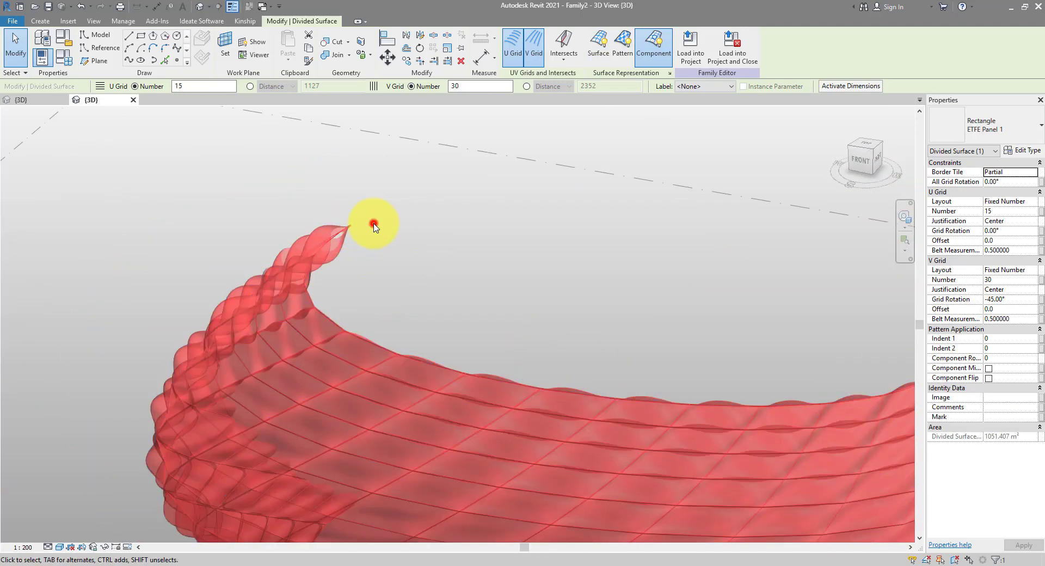
{"action": "left_click", "coordinate": [373, 226]}
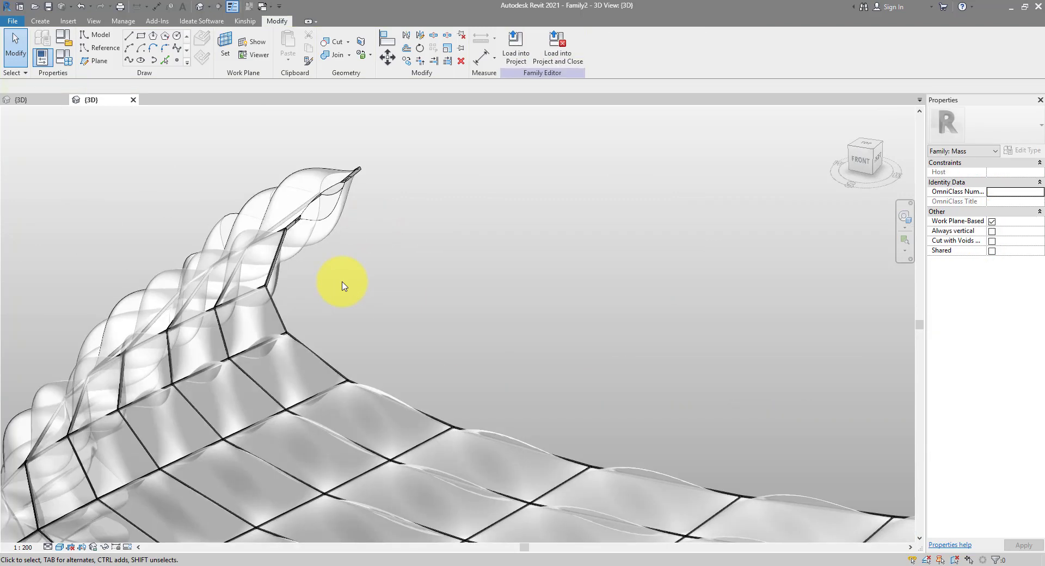
- Select a single panel near the form's upper edge and set its type's Thickness1 to 200 and Thickness2 to -200
{"action": "key", "text": "Tab"}
{"action": "key", "text": "Tab"}
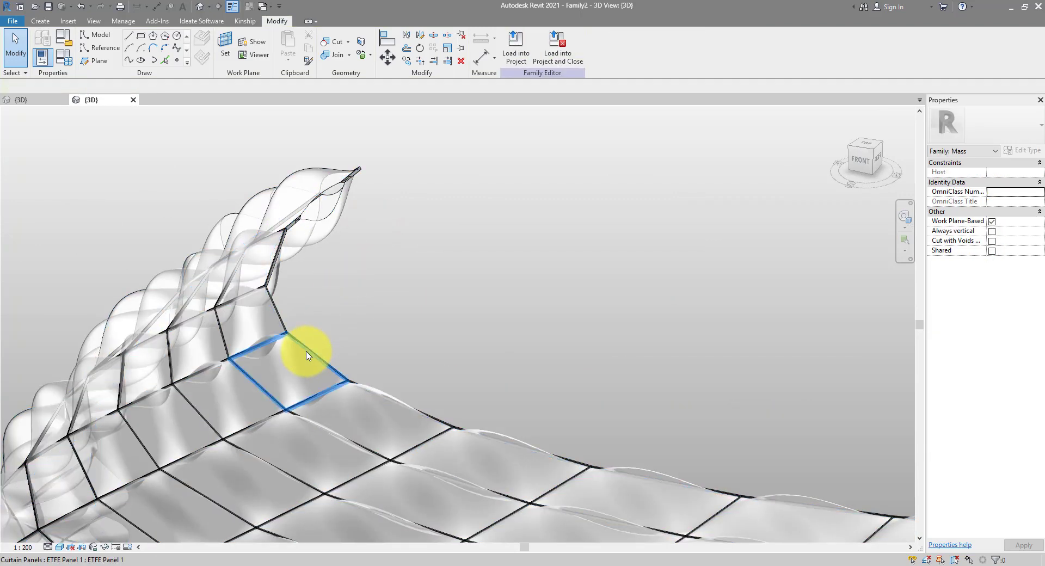
{"action": "left_click", "coordinate": [305, 351]}
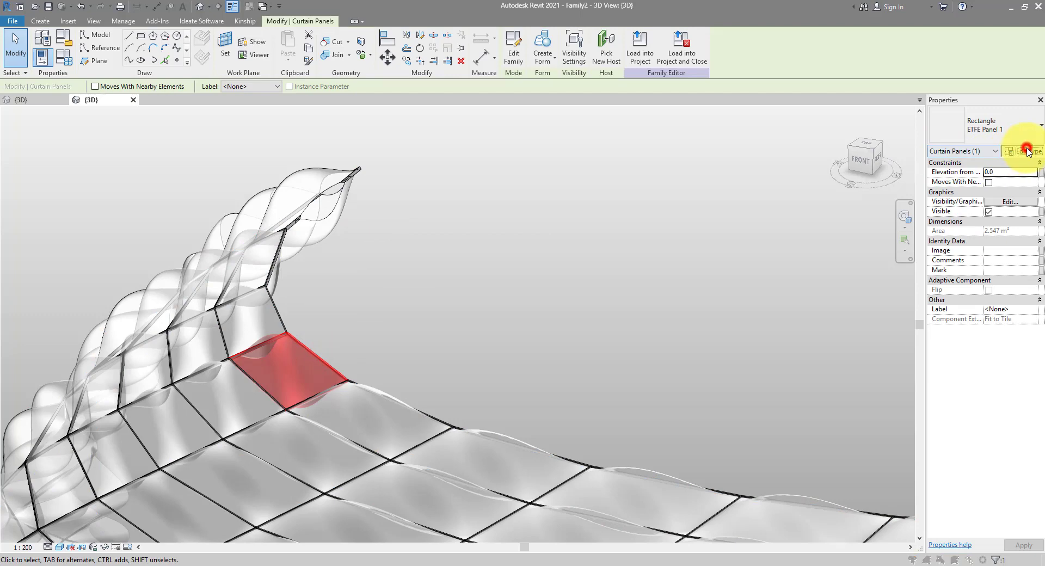
{"action": "left_click", "coordinate": [1026, 150]}
{"action": "left_click", "coordinate": [869, 321]}
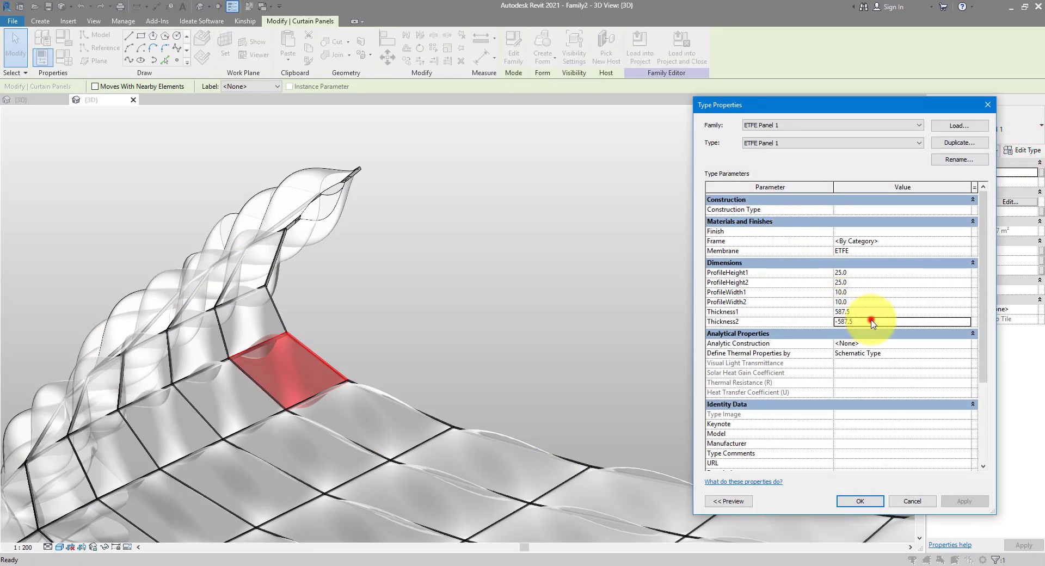
{"action": "left_click_drag", "start_coordinate": [837, 322], "coordinate": [869, 321]}
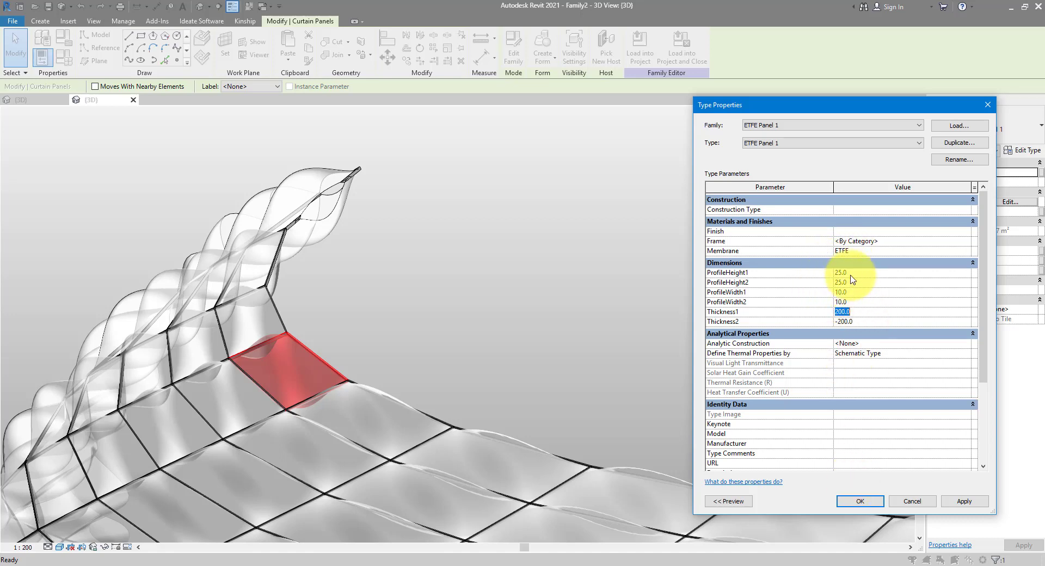
{"action": "left_click", "coordinate": [860, 501]}
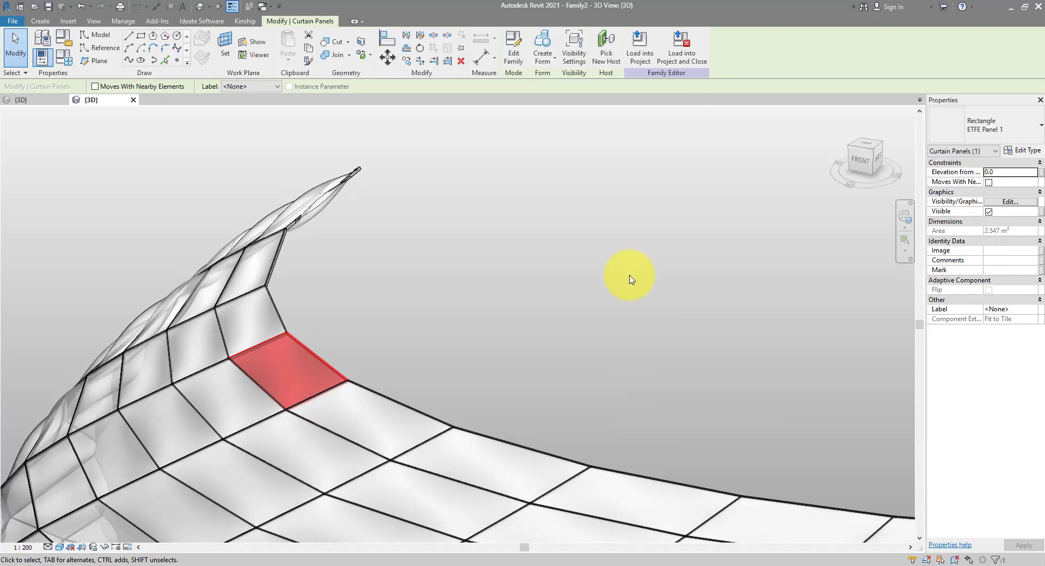
{"action": "middle_click_drag", "start_coordinate": [625, 277], "coordinate": [800, 284], "text": "shift"}
- Create a new project to host the panelled mass
{"action": "left_click", "coordinate": [8, 23]}
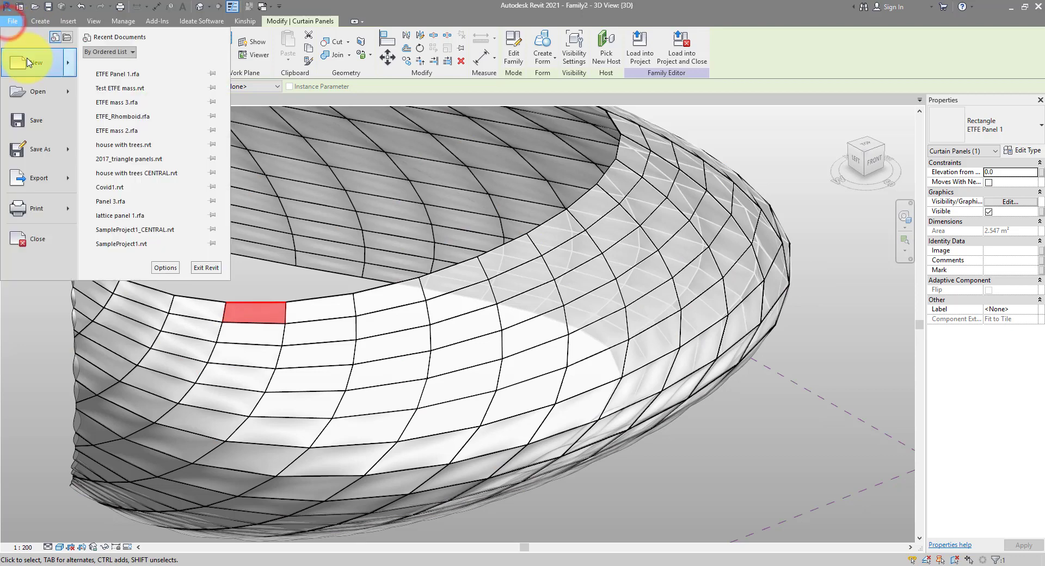
{"action": "left_click", "coordinate": [25, 54]}
{"action": "left_click", "coordinate": [392, 277]}
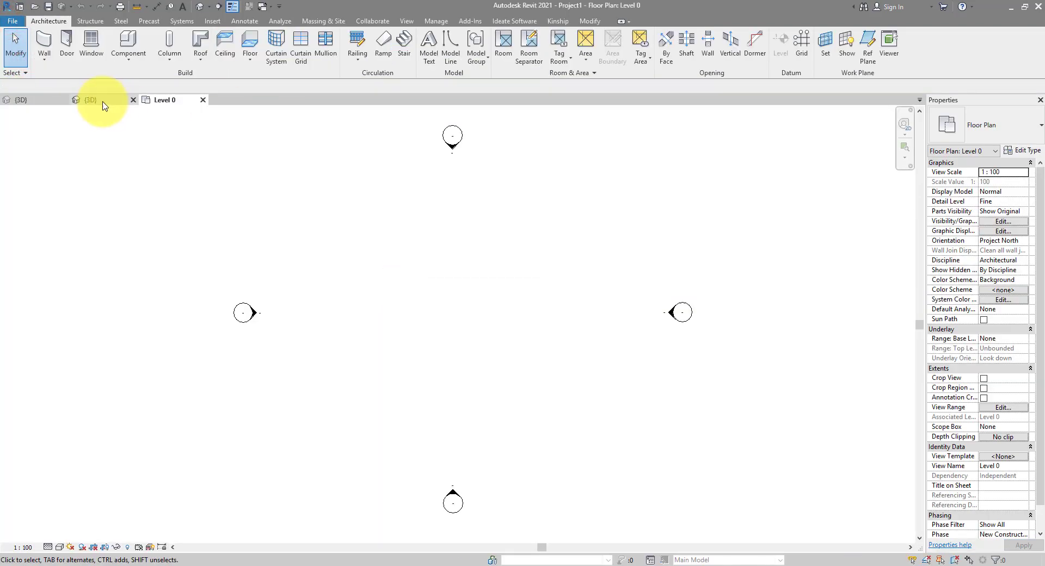
- Load the Family2 mass into Project1 and place one instance on the Level 0 floor plan
{"action": "left_click", "coordinate": [98, 100]}
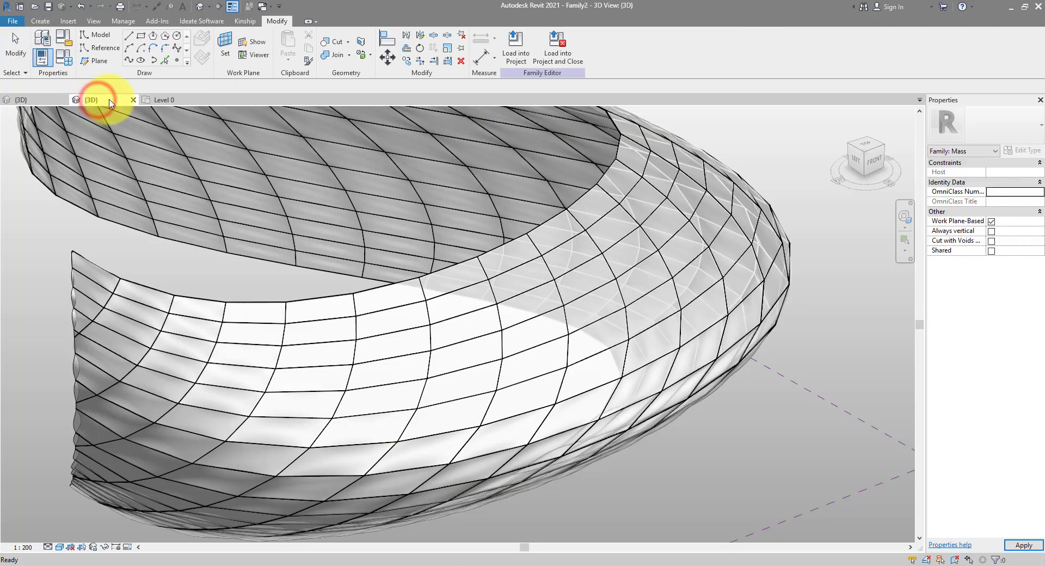
{"action": "left_click", "coordinate": [515, 48]}
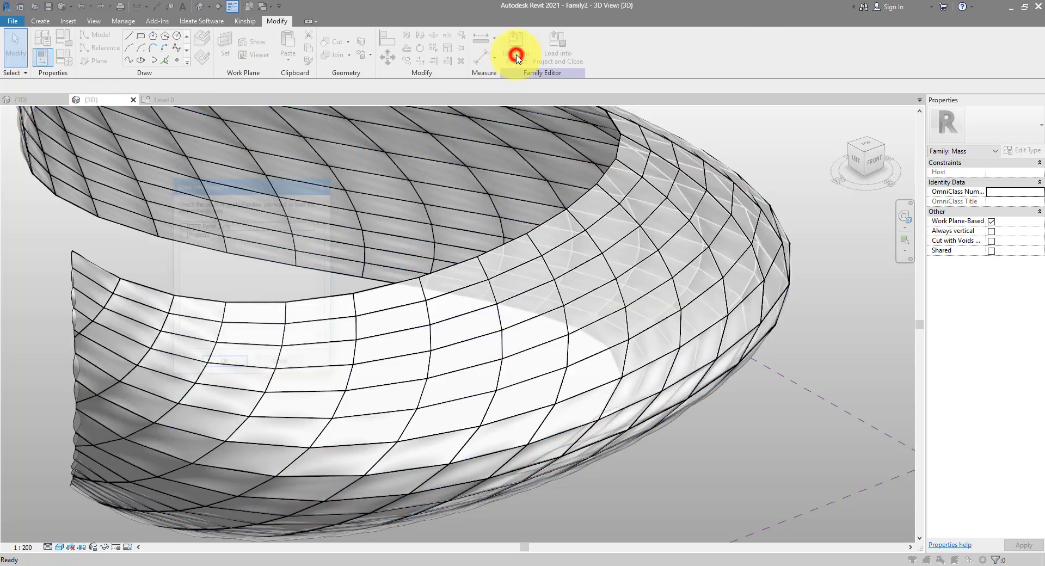
{"action": "left_click", "coordinate": [182, 234]}
{"action": "left_click", "coordinate": [221, 366]}
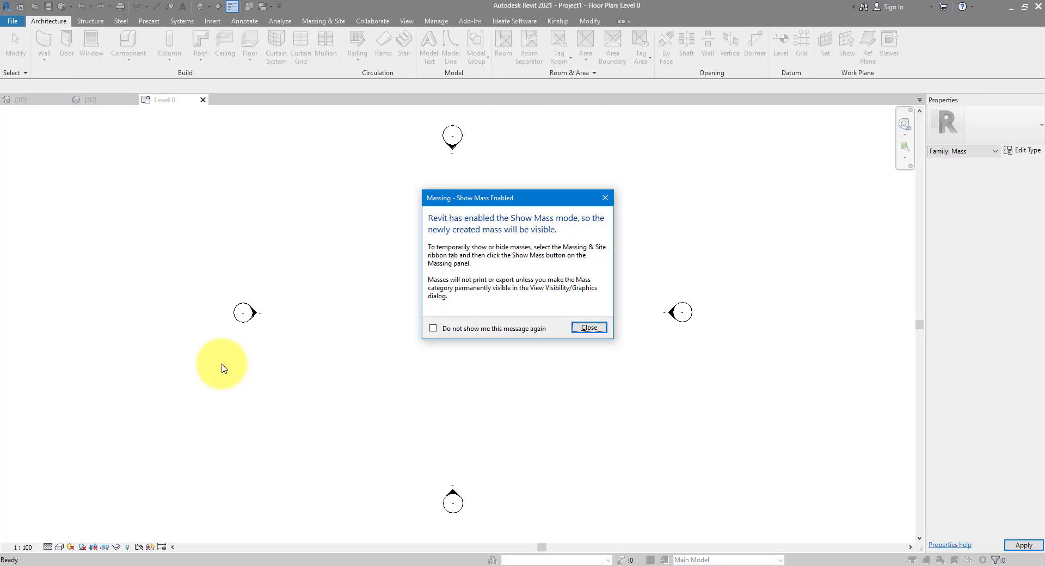
{"action": "left_click", "coordinate": [583, 327]}
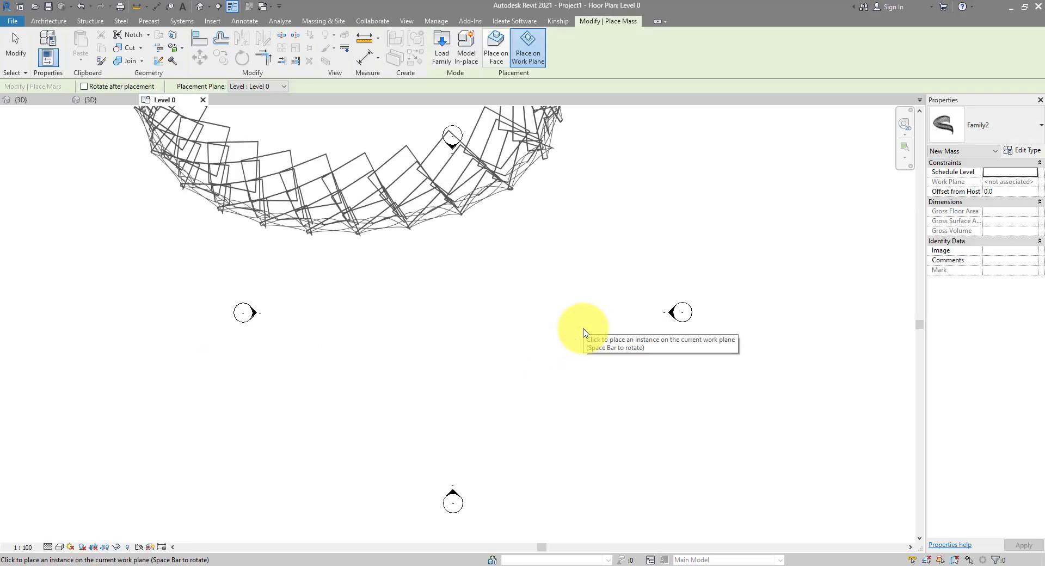
{"action": "left_click", "coordinate": [566, 434]}
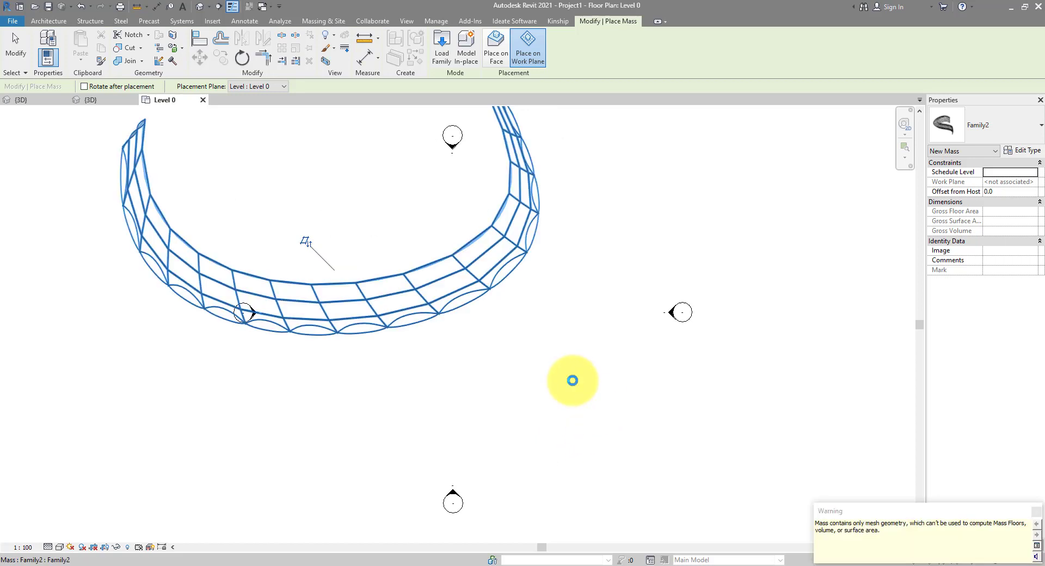
{"action": "key", "text": "Escape"}
{"action": "key", "text": "Escape"}
- Open the default 3D view to inspect the placed facade mass from several angles, and return to the Level 0 plan
{"action": "left_click", "coordinate": [198, 7]}
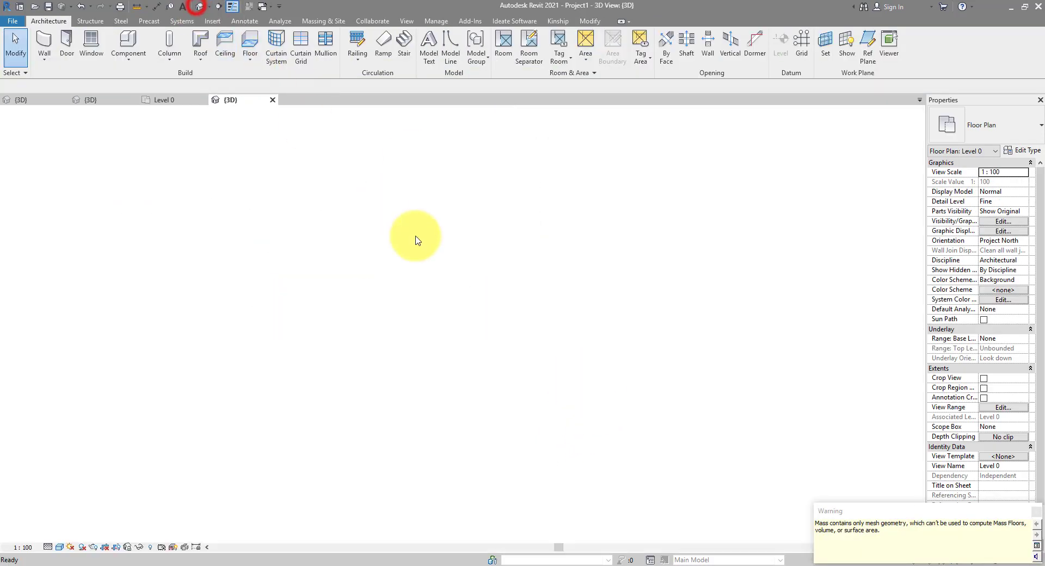
{"action": "middle_click_drag", "start_coordinate": [416, 299], "coordinate": [573, 375], "text": "shift"}
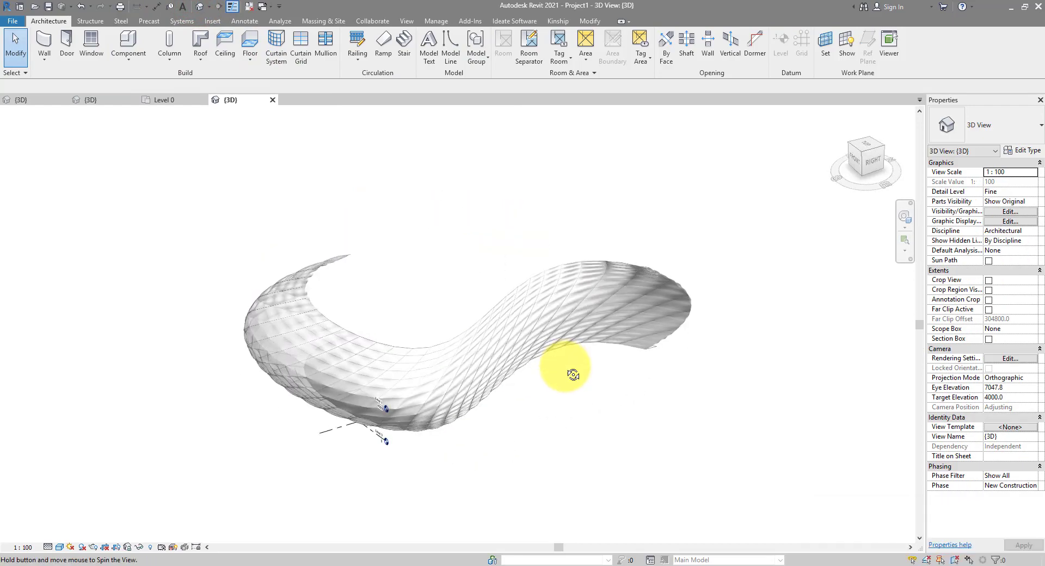
{"action": "middle_click_drag", "start_coordinate": [571, 425], "coordinate": [479, 350], "text": "shift"}
{"action": "scroll", "coordinate": [497, 419], "scroll_direction": "up", "scroll_amount": 5}
{"action": "scroll", "coordinate": [529, 494], "scroll_direction": "down", "scroll_amount": 1}
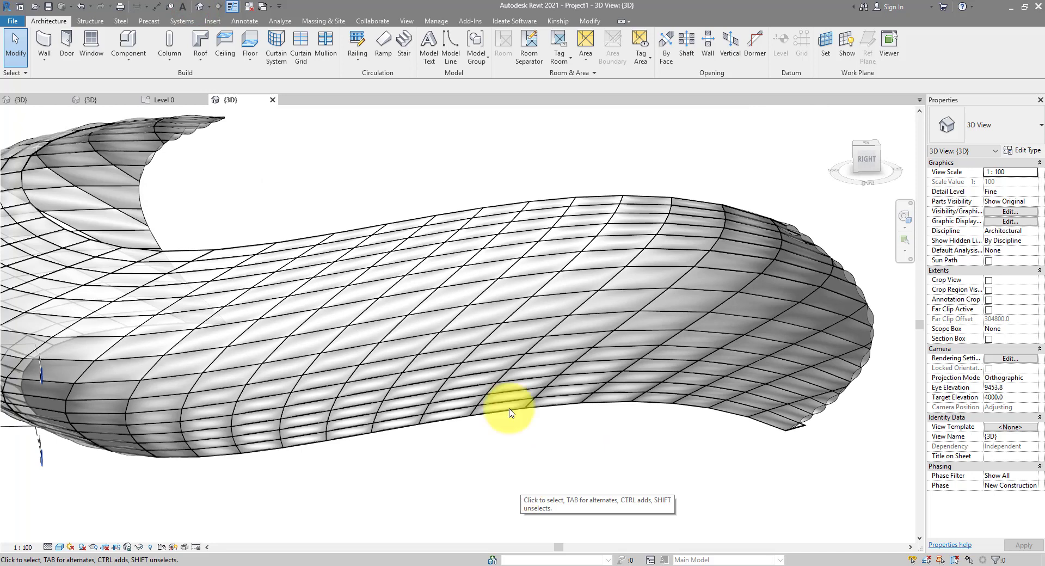
{"action": "left_click", "coordinate": [188, 102]}
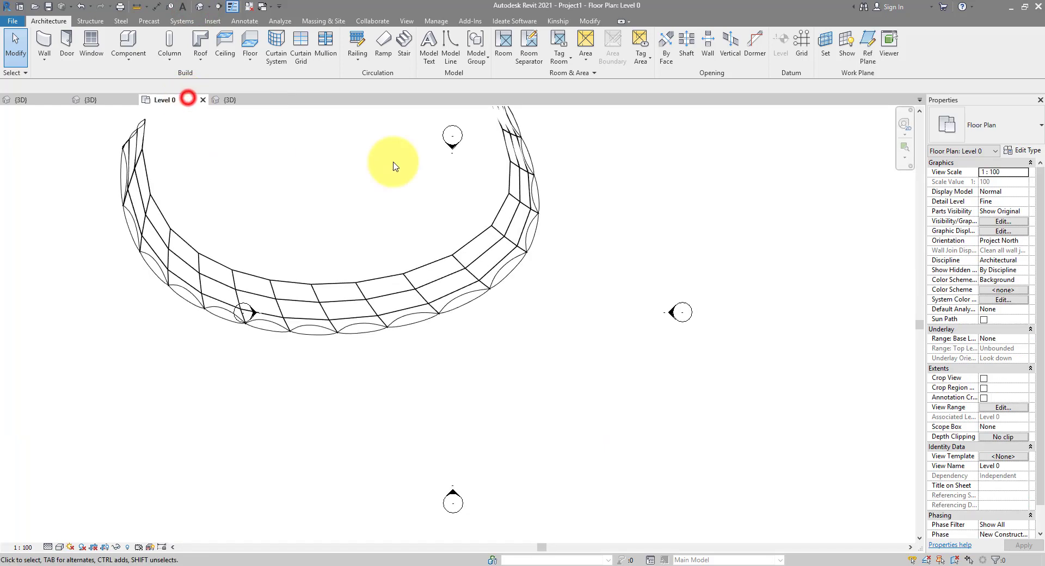
- Open the West elevation to examine the cushion panels along the facade's curved end, and switch to 3D View 1 Copy 1 of the Test ETFE mass project
{"action": "middle_click_drag", "start_coordinate": [350, 196], "coordinate": [498, 261]}
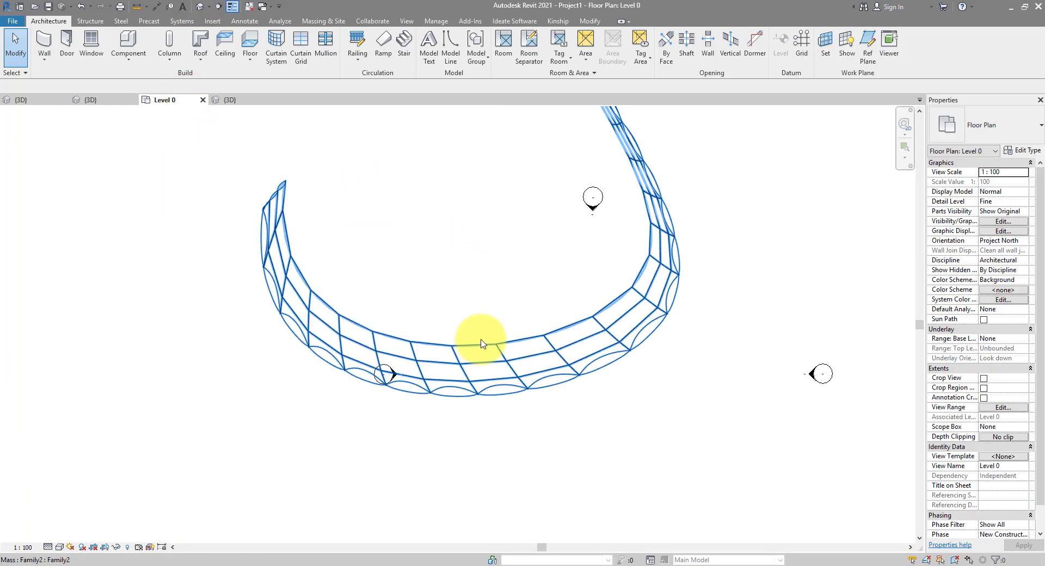
{"action": "key", "text": "Tab"}
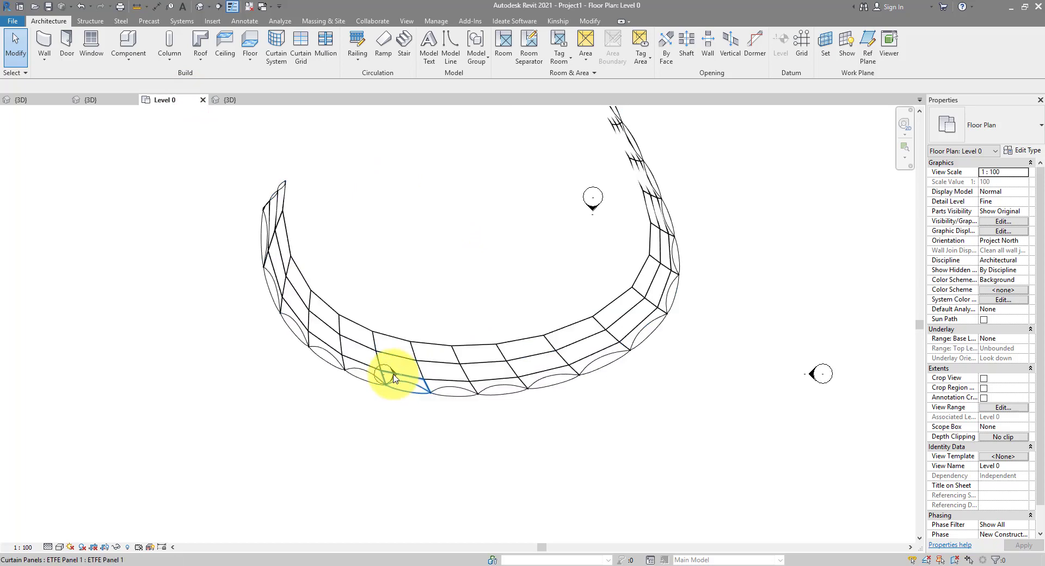
{"action": "double_click", "coordinate": [394, 376]}
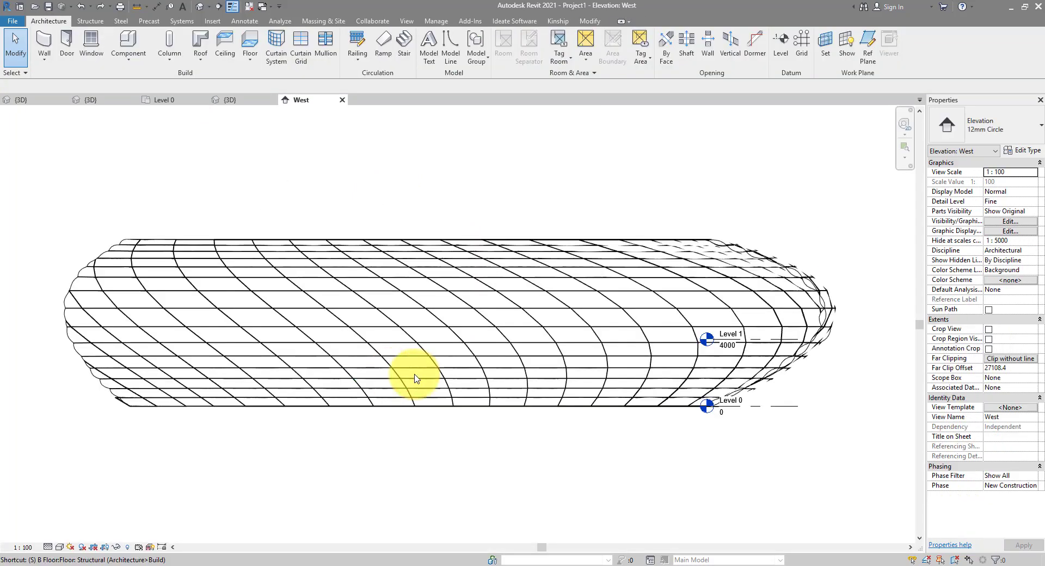
{"action": "scroll", "coordinate": [816, 299], "scroll_direction": "up", "scroll_amount": 8}
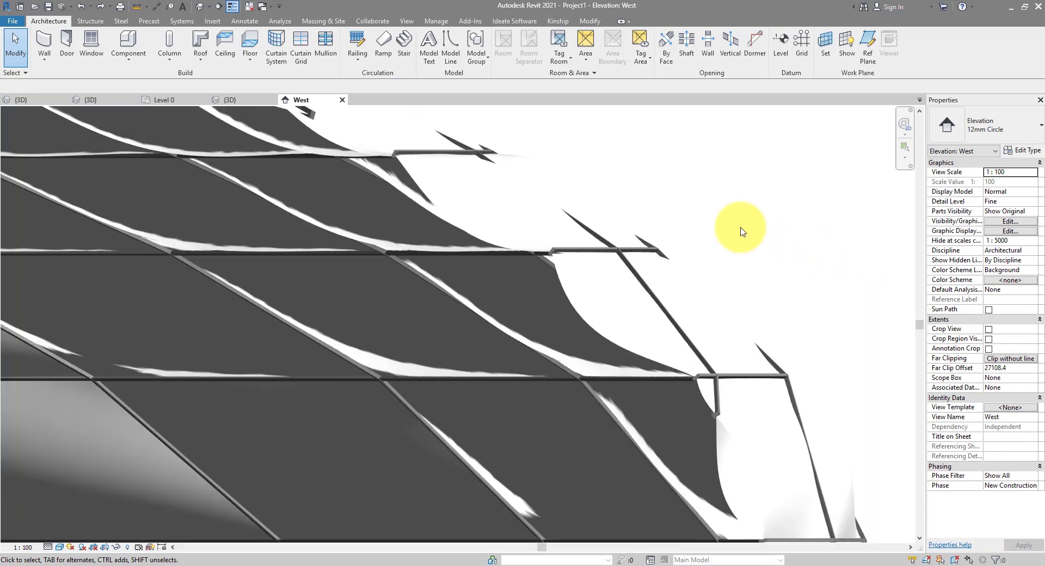
{"action": "scroll", "coordinate": [740, 231], "scroll_direction": "up", "scroll_amount": 3}
{"action": "middle_click_drag", "start_coordinate": [769, 205], "coordinate": [776, 209]}
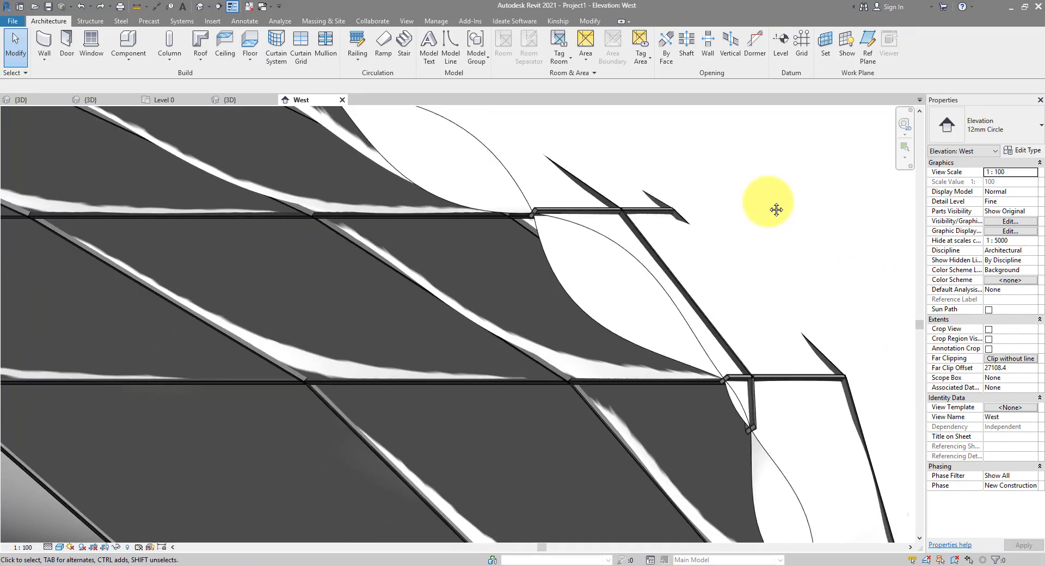
{"action": "scroll", "coordinate": [815, 289], "scroll_direction": "down", "scroll_amount": 2}
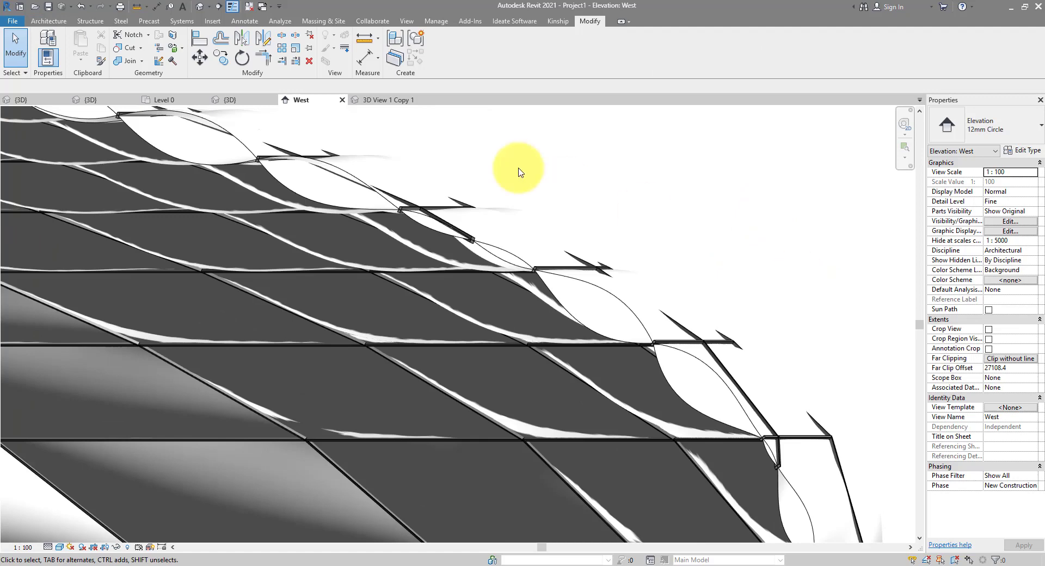
{"action": "left_click", "coordinate": [387, 102]}
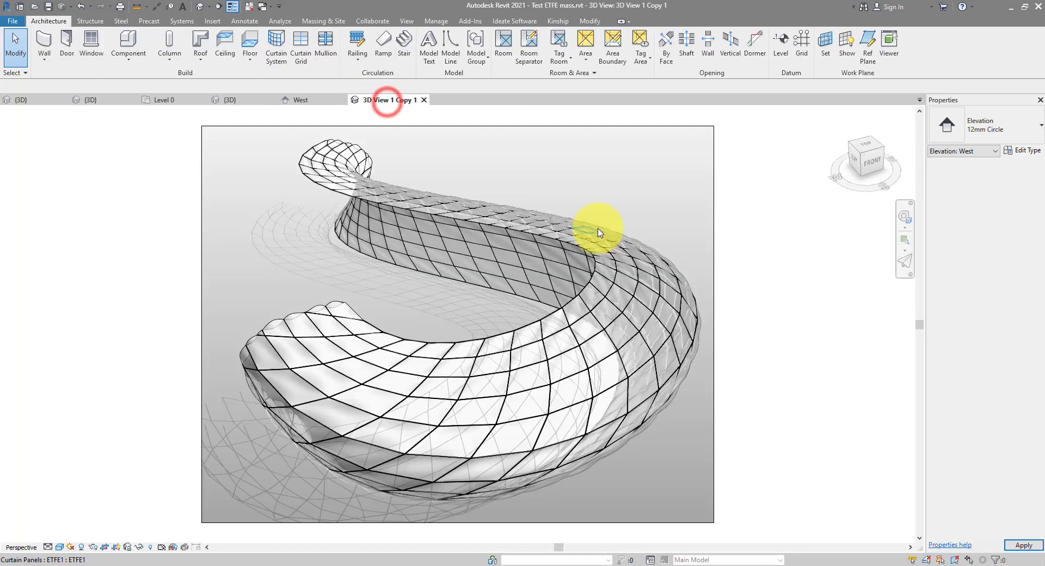